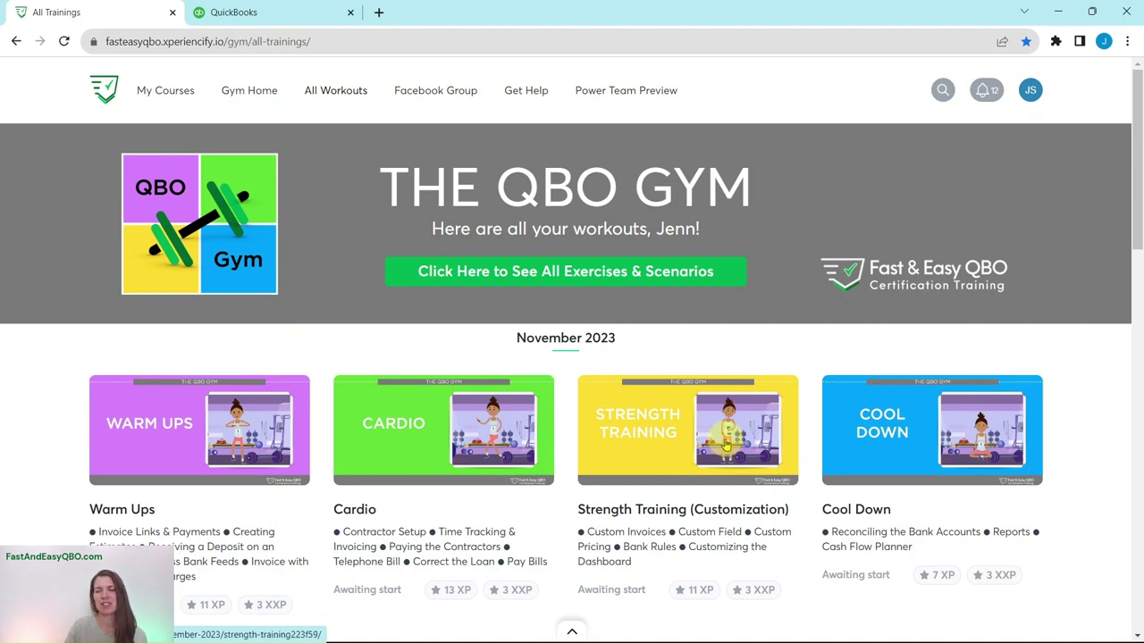
# Open the November 2023 Cool Down workout and launch its hands-on practice for the Cash Flow Planner.
pyautogui.click(918, 461)
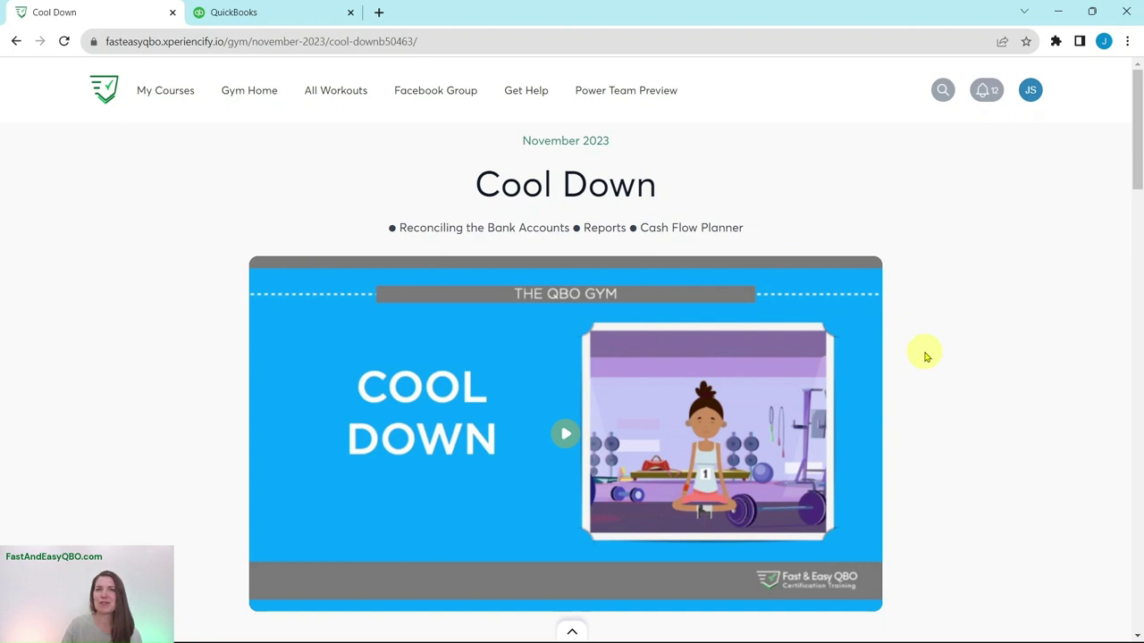
pyautogui.scroll(-8, 938, 374)
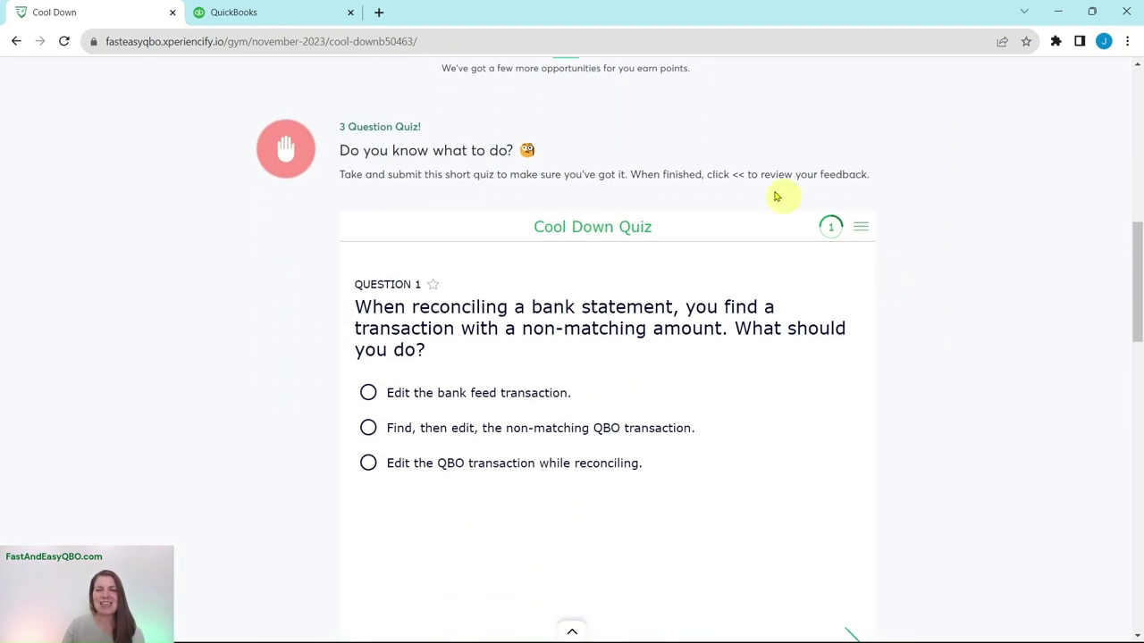
pyautogui.scroll(-4, 921, 418)
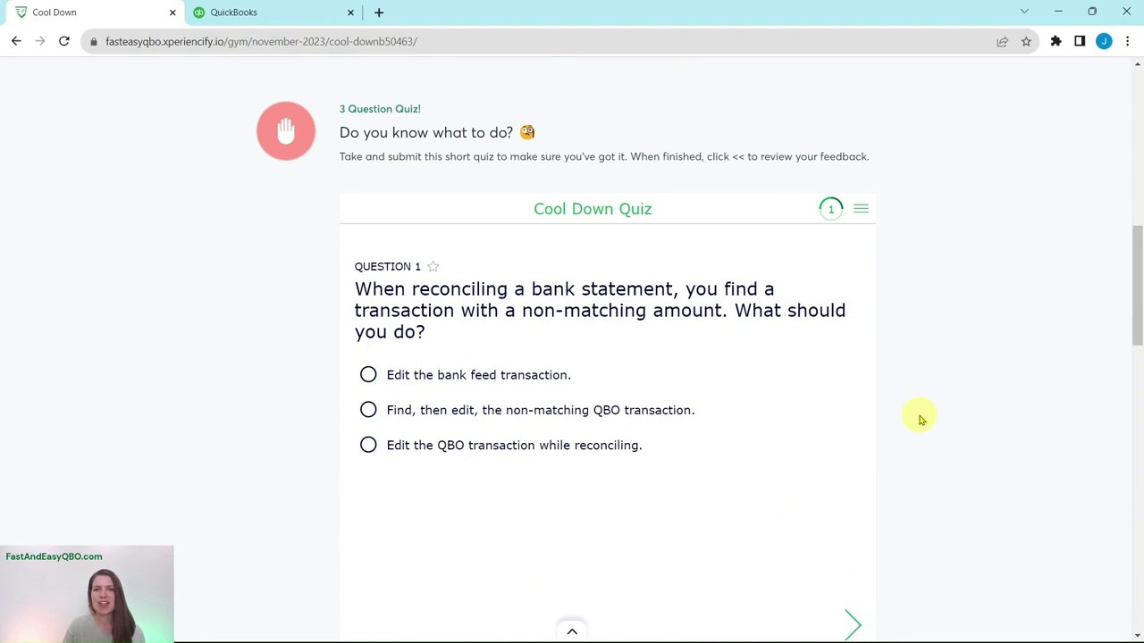
pyautogui.scroll(-4, 920, 418)
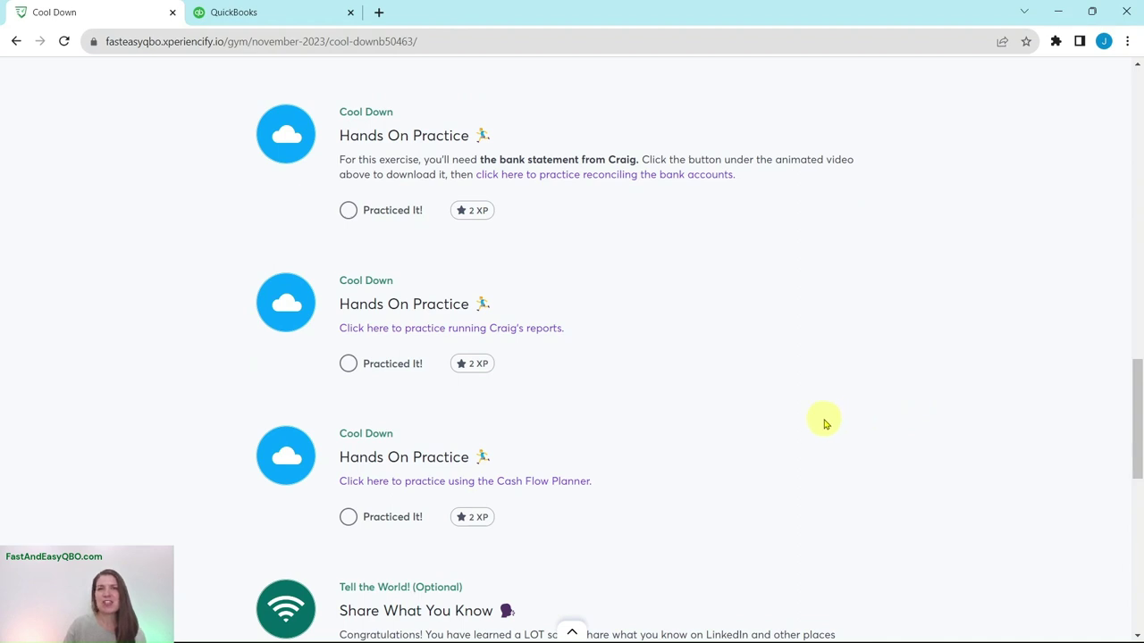
pyautogui.scroll(-1, 824, 424)
pyautogui.click(471, 410)
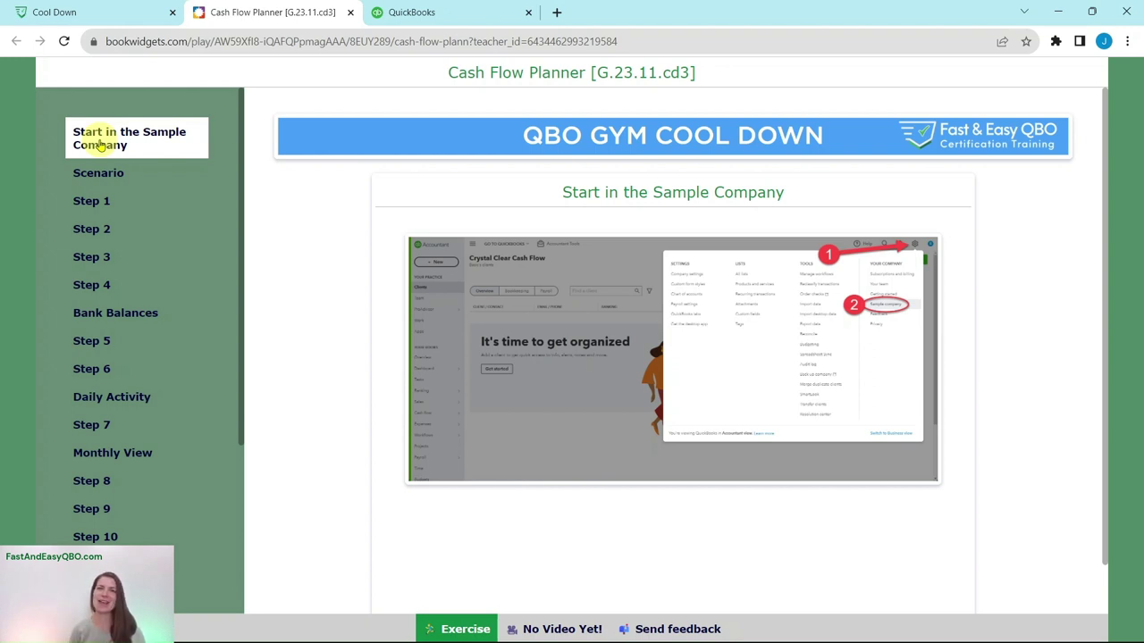
# Read the exercise's Scenario and Step 1, and start planning in the Cash flow planner in QuickBooks.
pyautogui.click(104, 172)
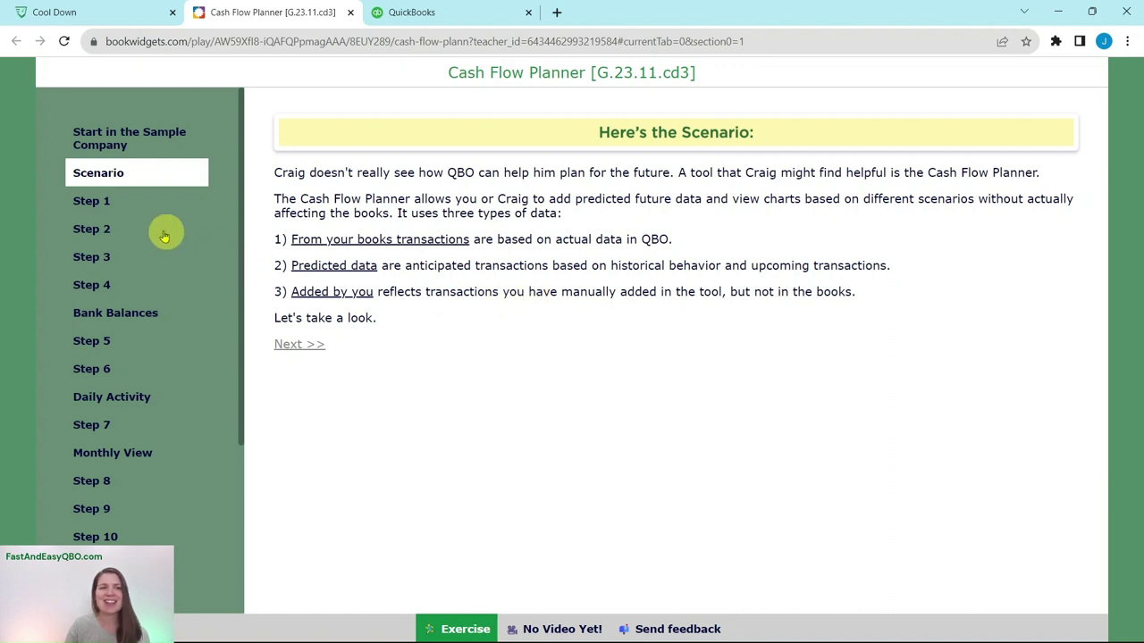
pyautogui.click(92, 202)
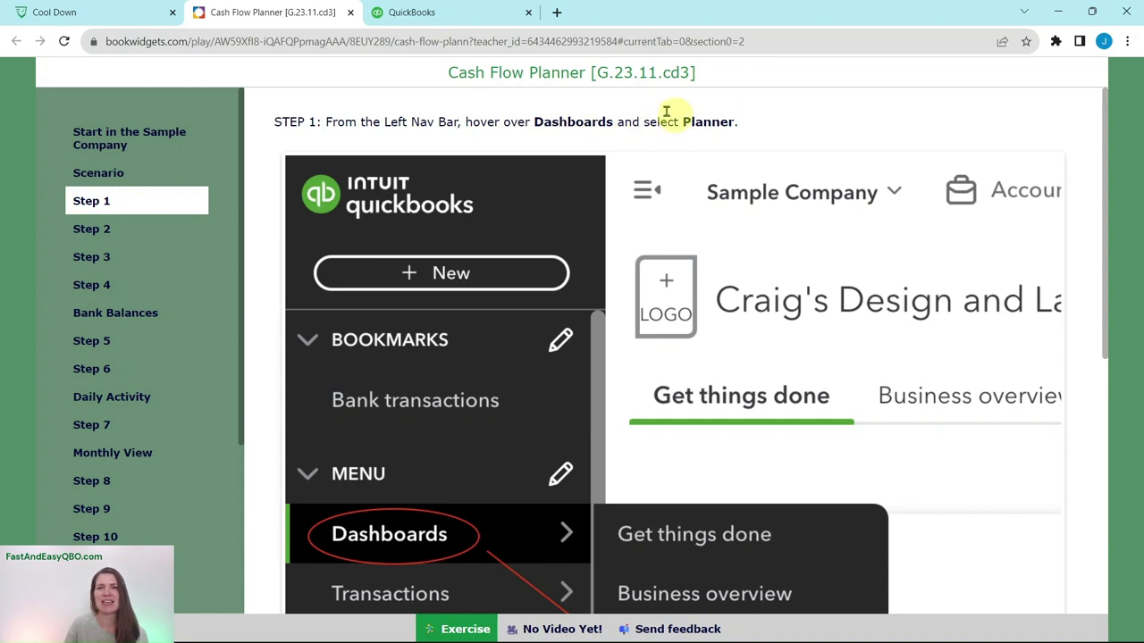
pyautogui.click(464, 11)
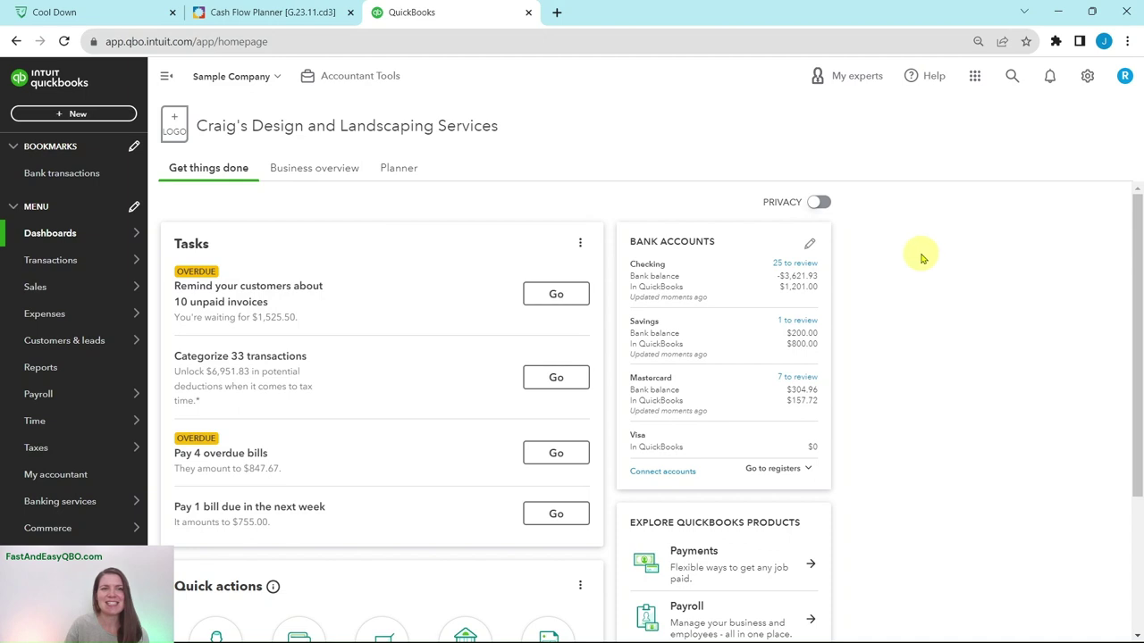
pyautogui.moveTo(42, 237)
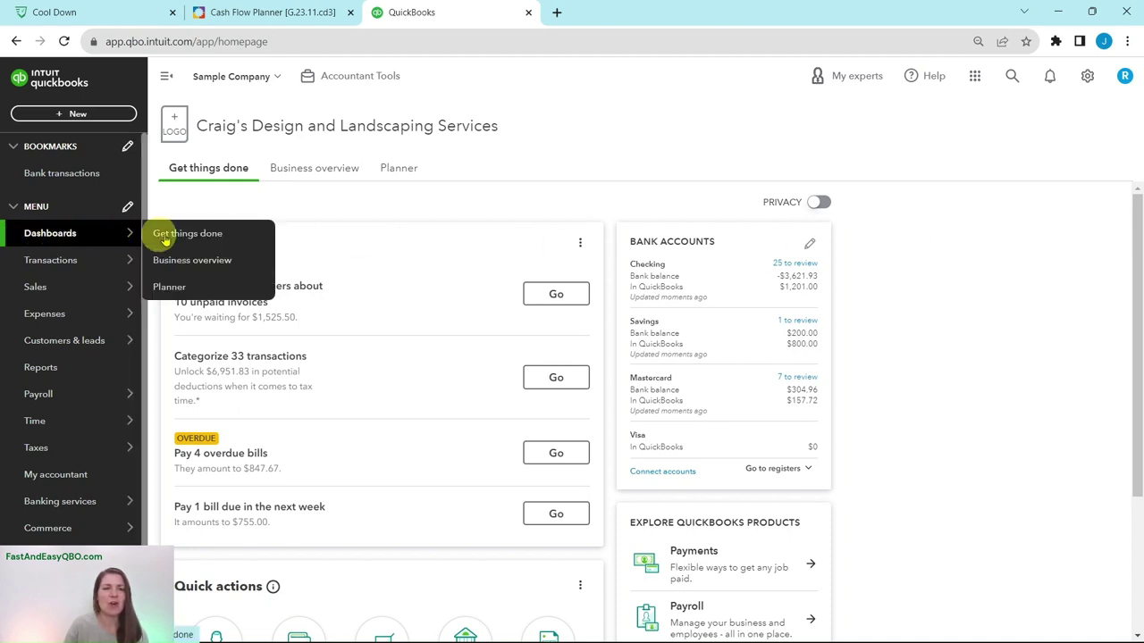
pyautogui.click(200, 291)
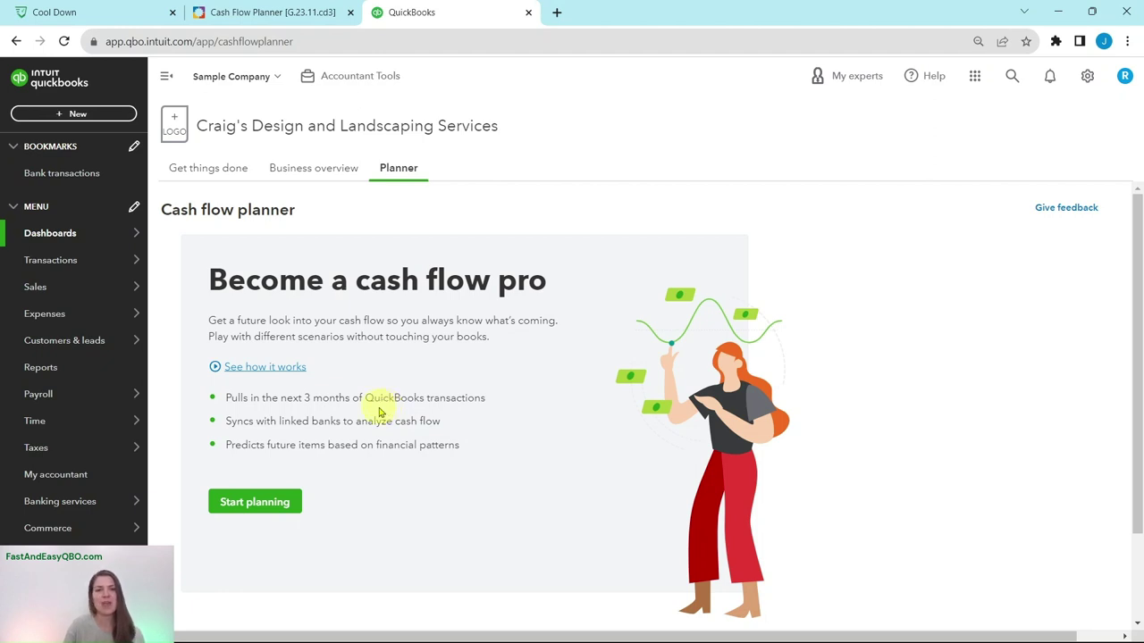
pyautogui.click(246, 511)
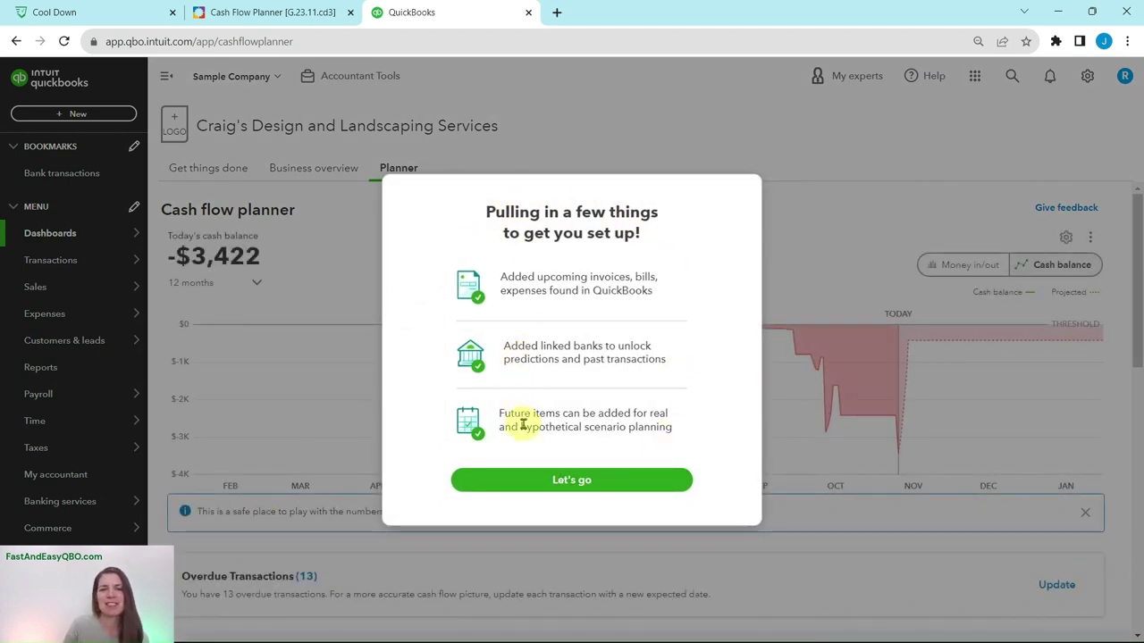
pyautogui.click(547, 483)
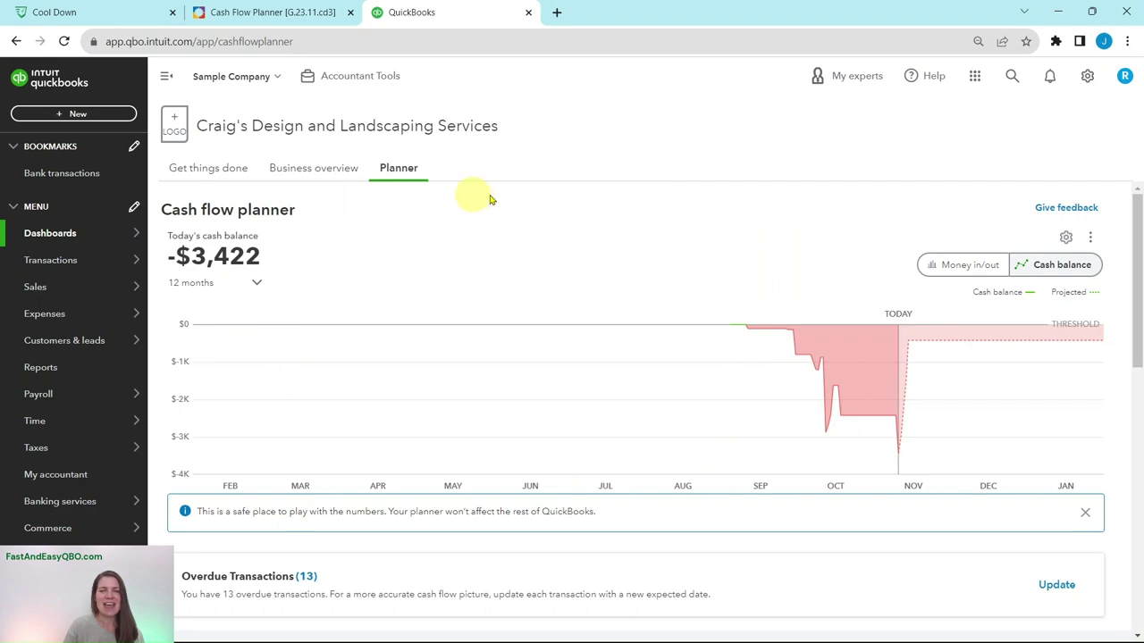
# Go through Steps 2 to 4 of the exercise and open Bank transactions in QuickBooks.
pyautogui.click(239, 13)
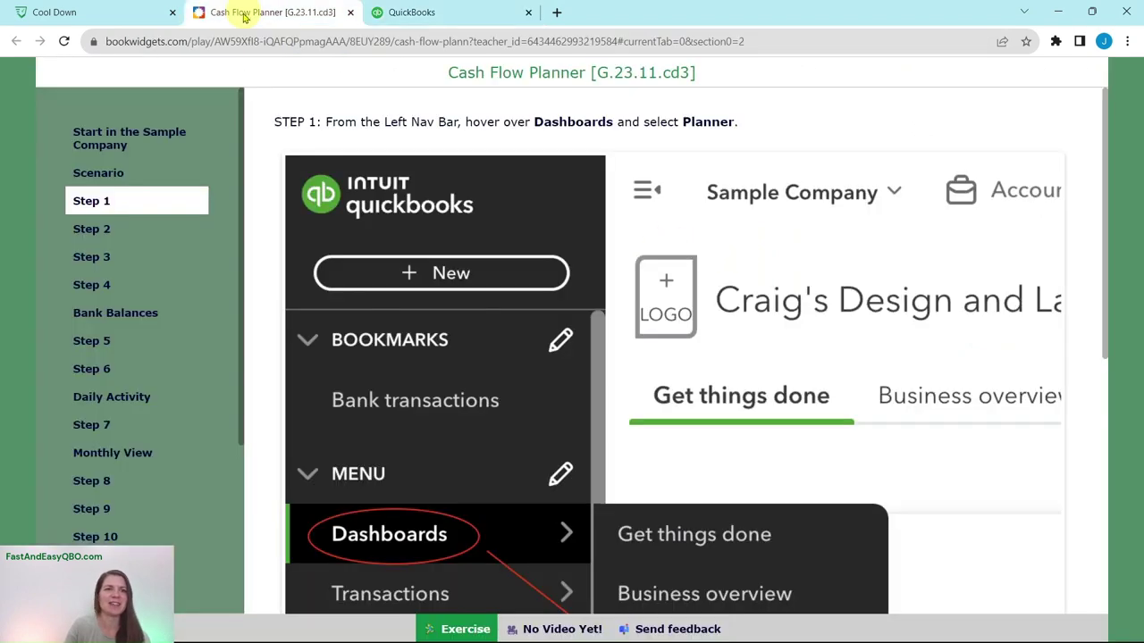
pyautogui.click(120, 227)
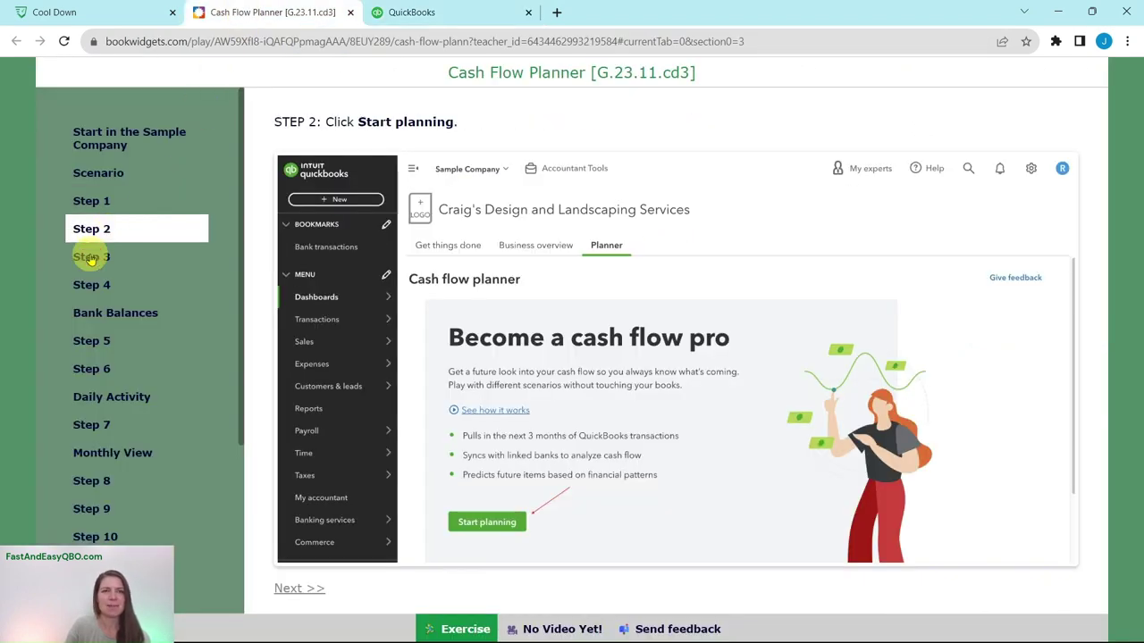
pyautogui.click(90, 258)
pyautogui.click(92, 286)
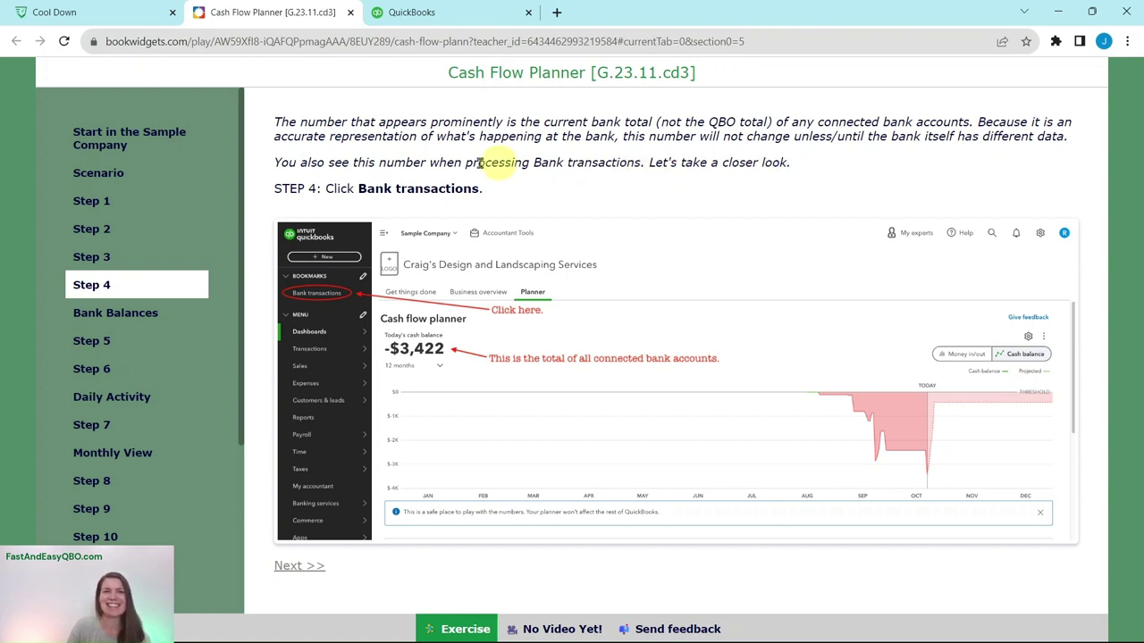
pyautogui.click(451, 18)
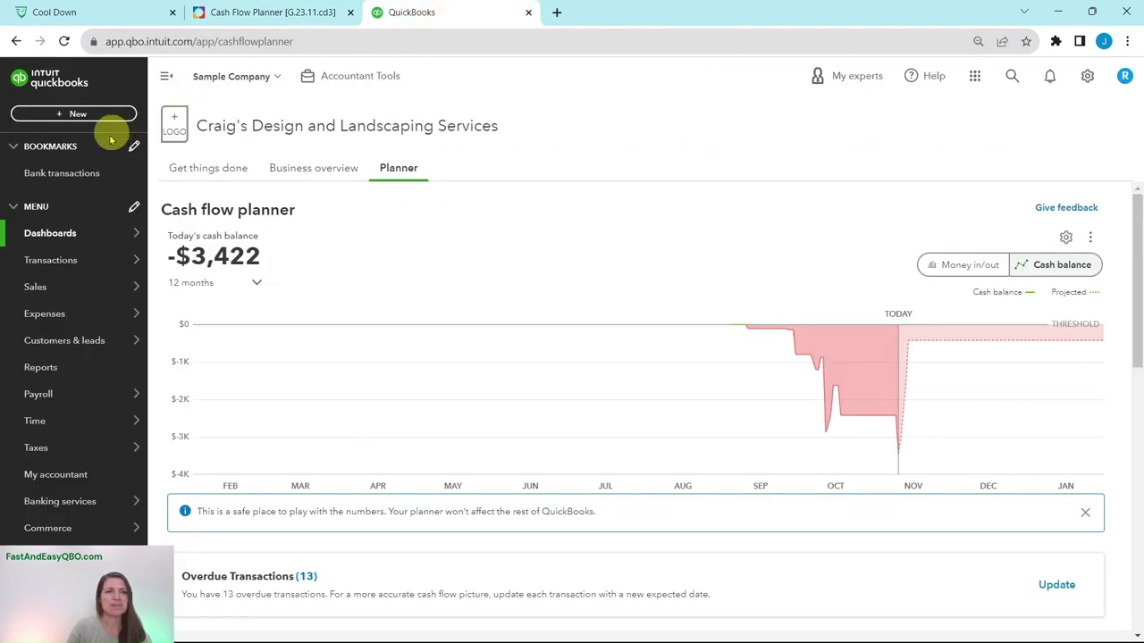
pyautogui.click(73, 179)
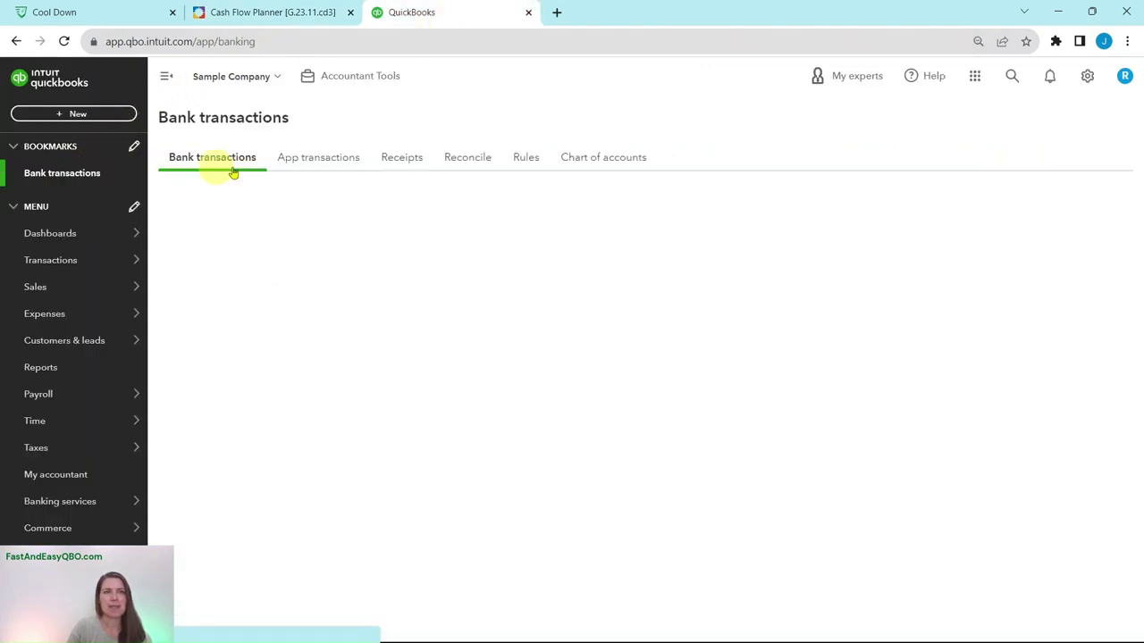
# Open the exercise's Bank Balances page and dismiss the bank connection pop-up in QuickBooks.
pyautogui.click(300, 13)
pyautogui.click(113, 319)
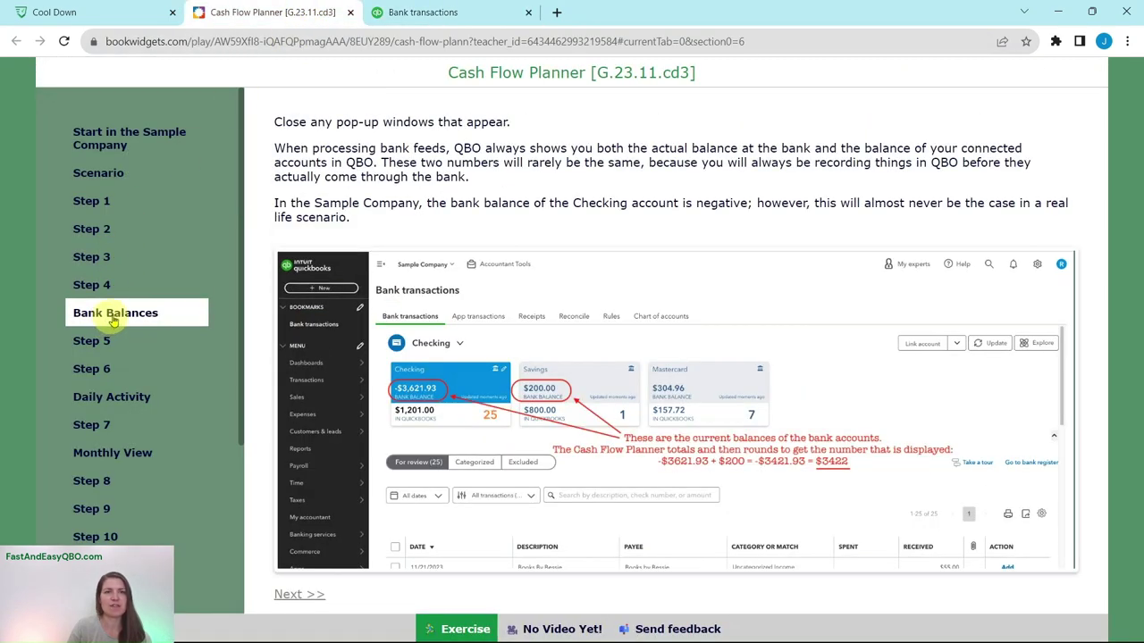
pyautogui.click(455, 19)
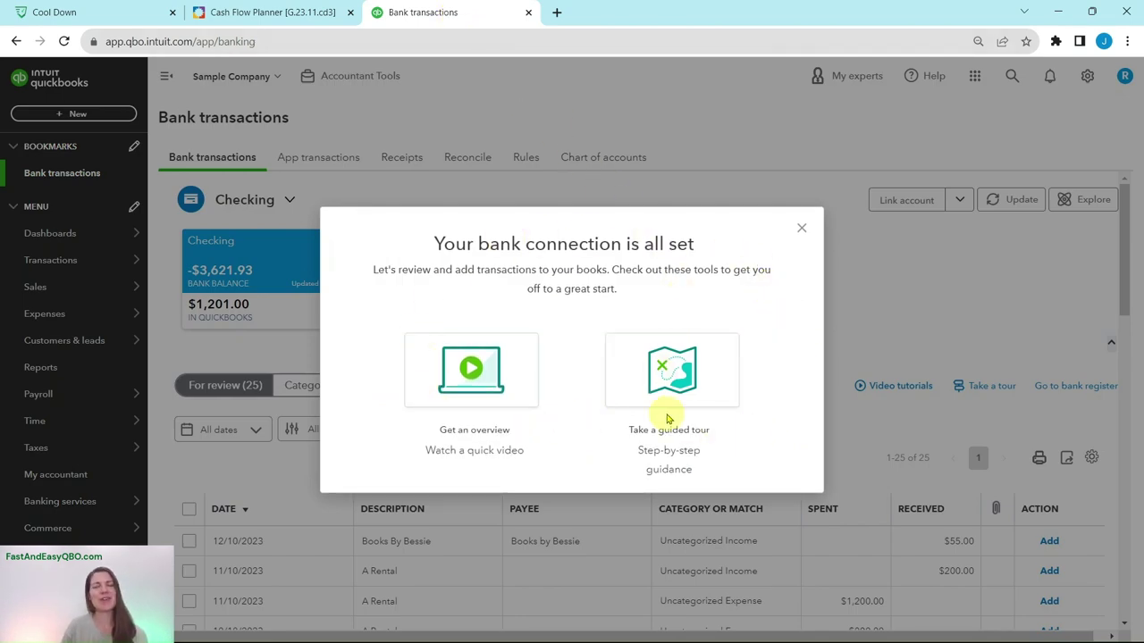
pyautogui.click(799, 229)
# Compare the Bank Balances explanation with the bank and QuickBooks balances on the connected account cards.
pyautogui.click(248, 12)
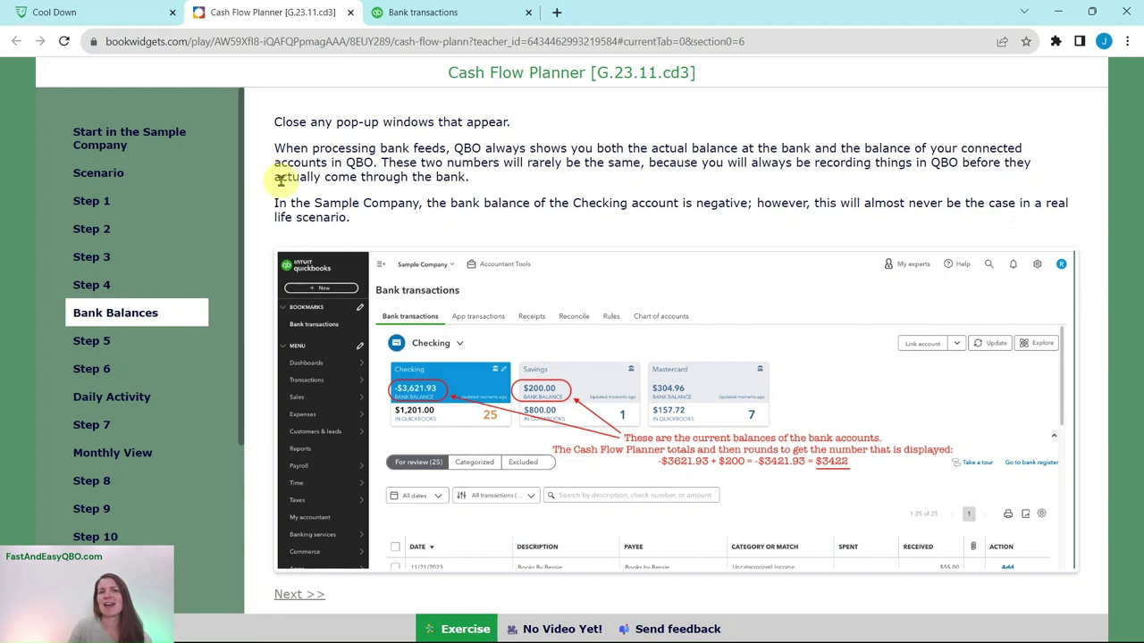
pyautogui.click(423, 22)
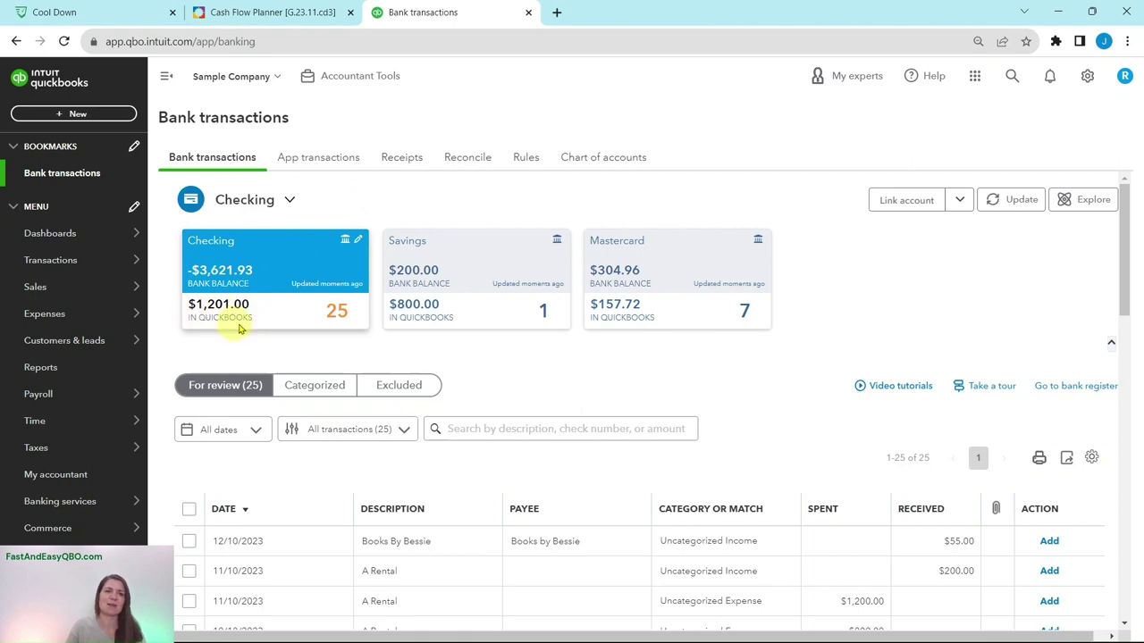
pyautogui.click(285, 17)
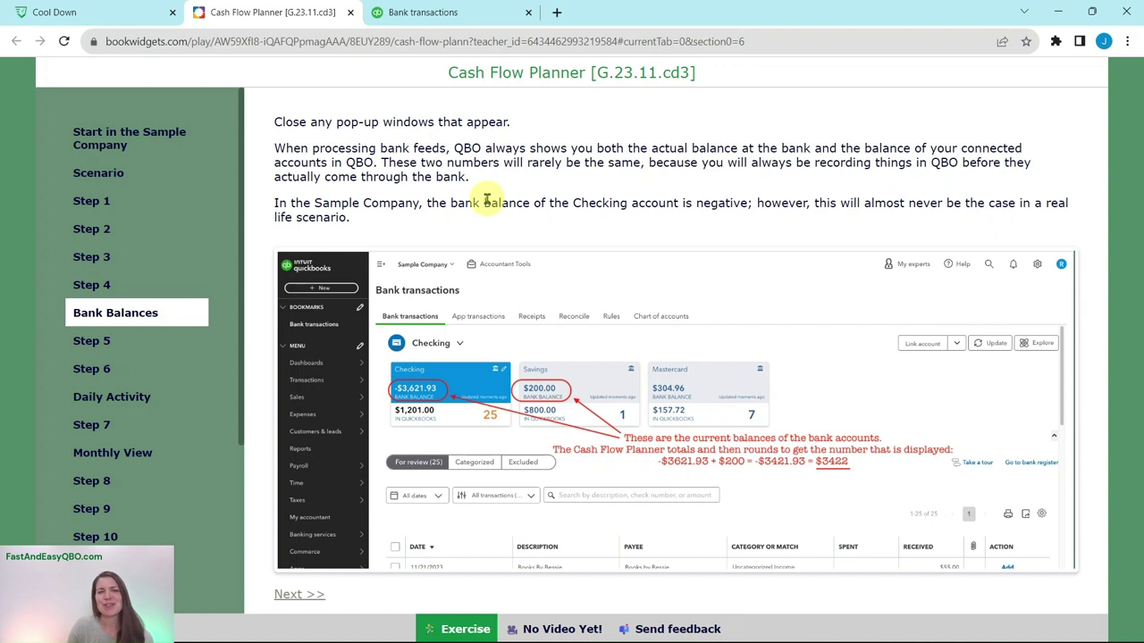
# Read Step 5 of the exercise and return to the Cash flow planner in QuickBooks.
pyautogui.click(102, 340)
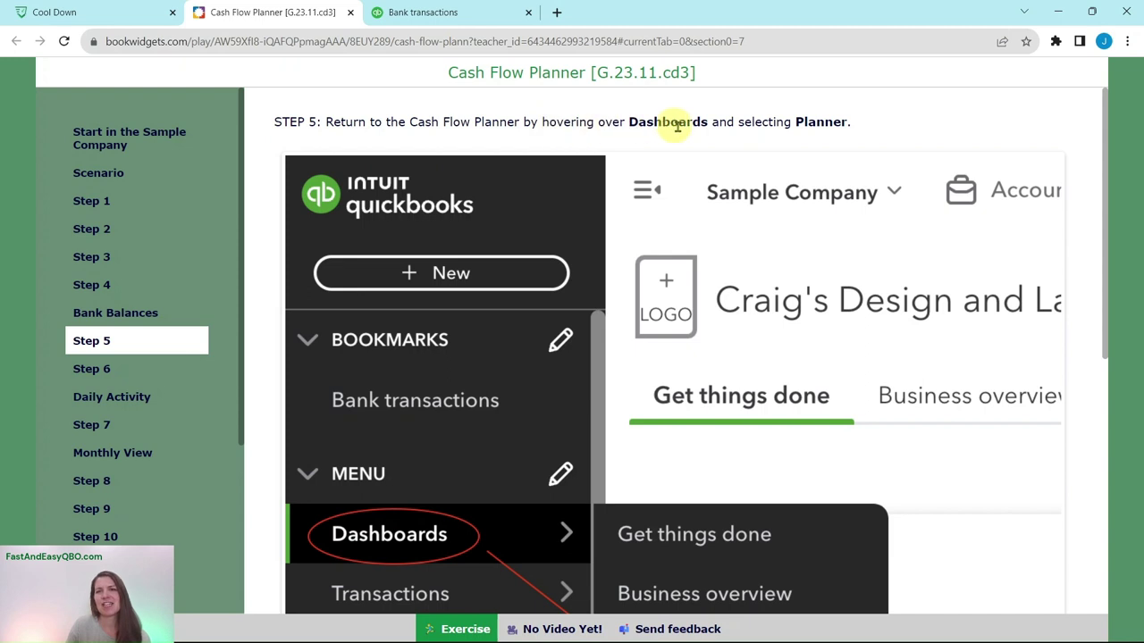
pyautogui.click(449, 15)
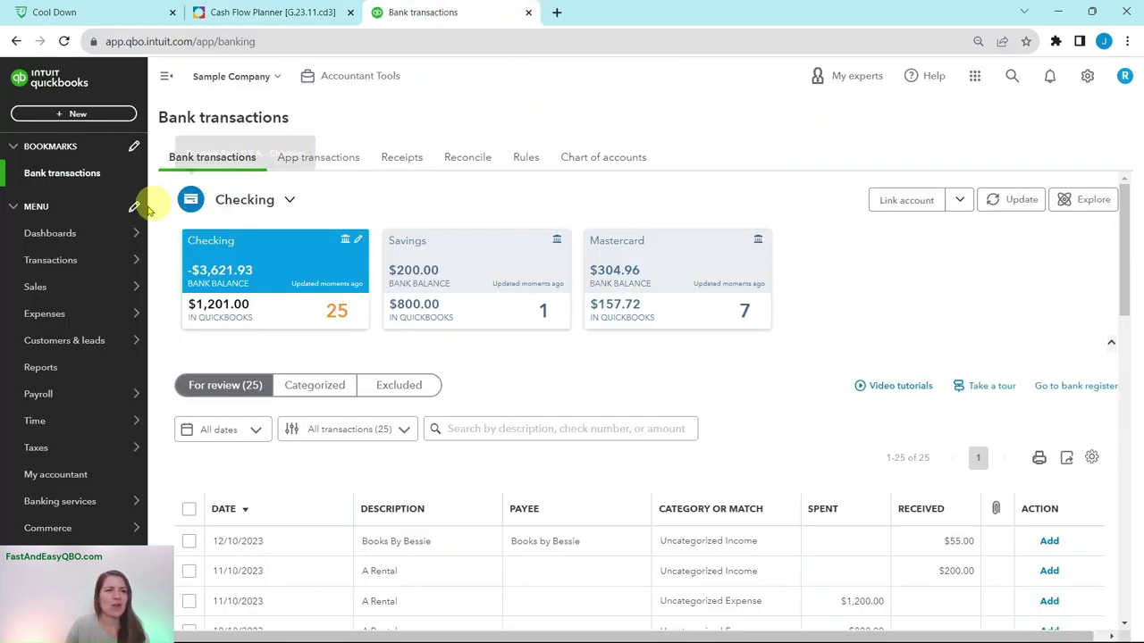
pyautogui.moveTo(51, 238)
pyautogui.click(171, 287)
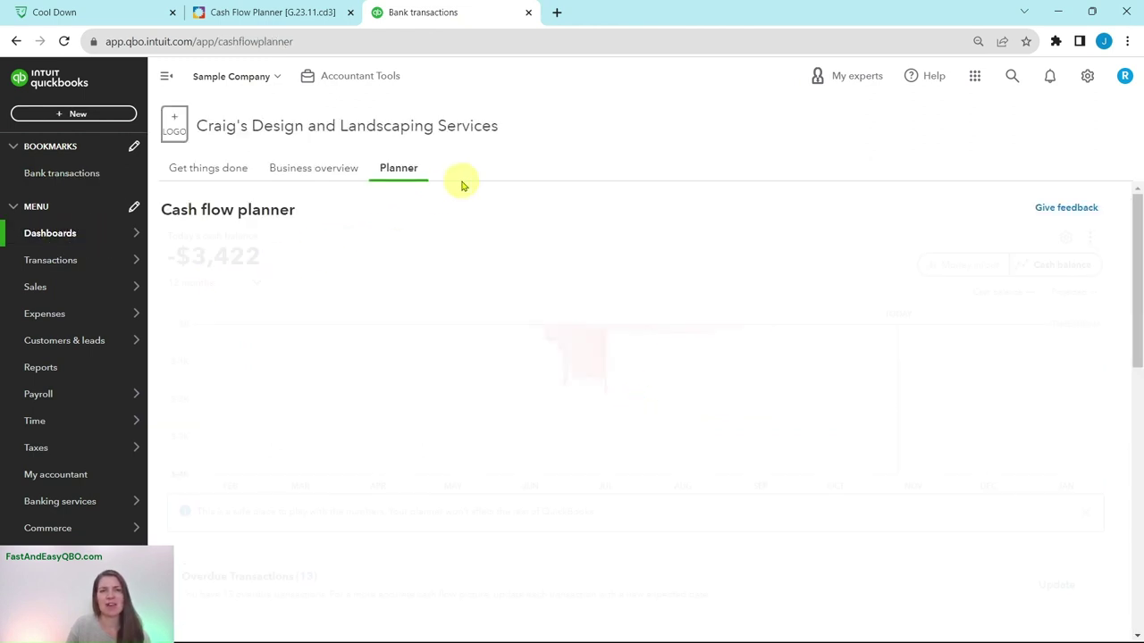
# Read Step 6 of the exercise and examine the past and projected portions of the QuickBooks cash balance graph.
pyautogui.click(317, 12)
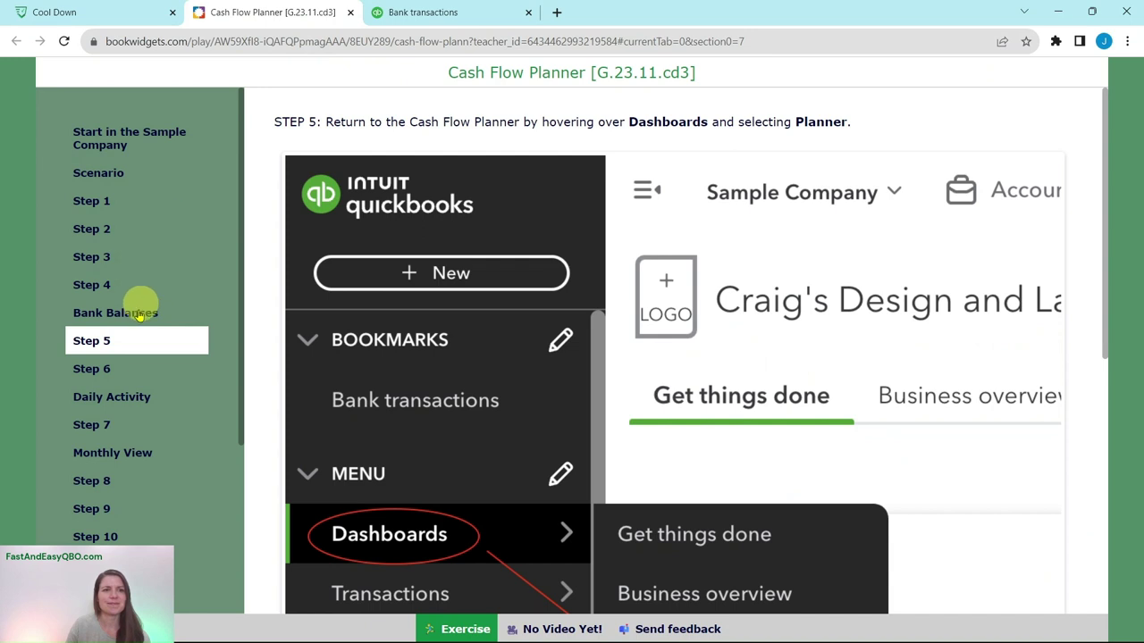
pyautogui.click(98, 369)
pyautogui.scroll(-2, 125, 237)
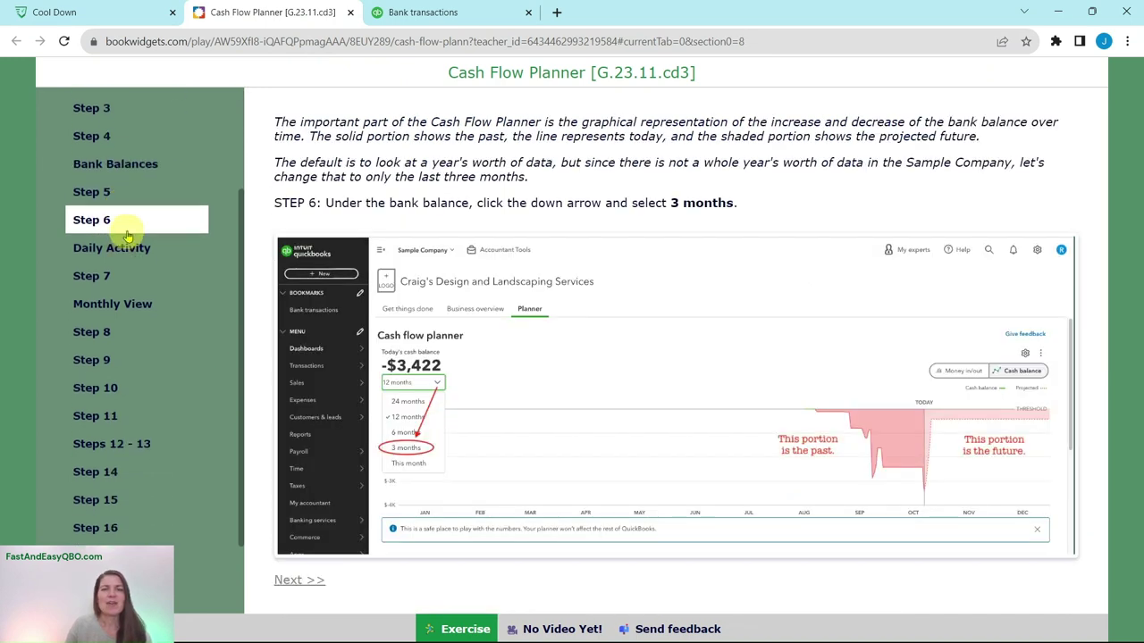
pyautogui.scroll(-2, 127, 236)
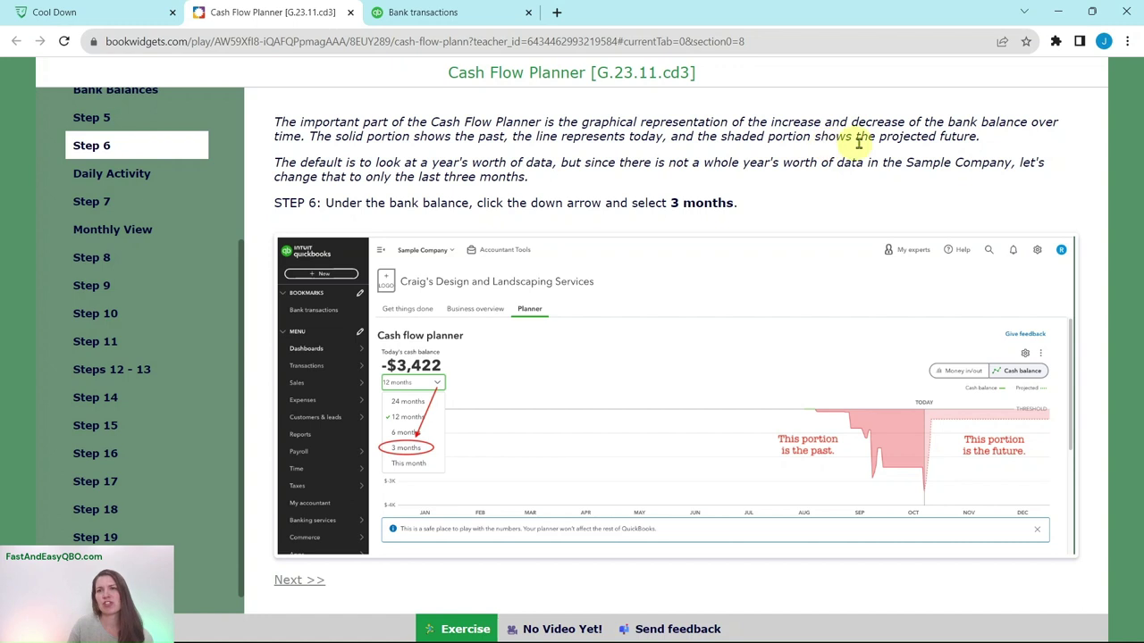
pyautogui.click(492, 20)
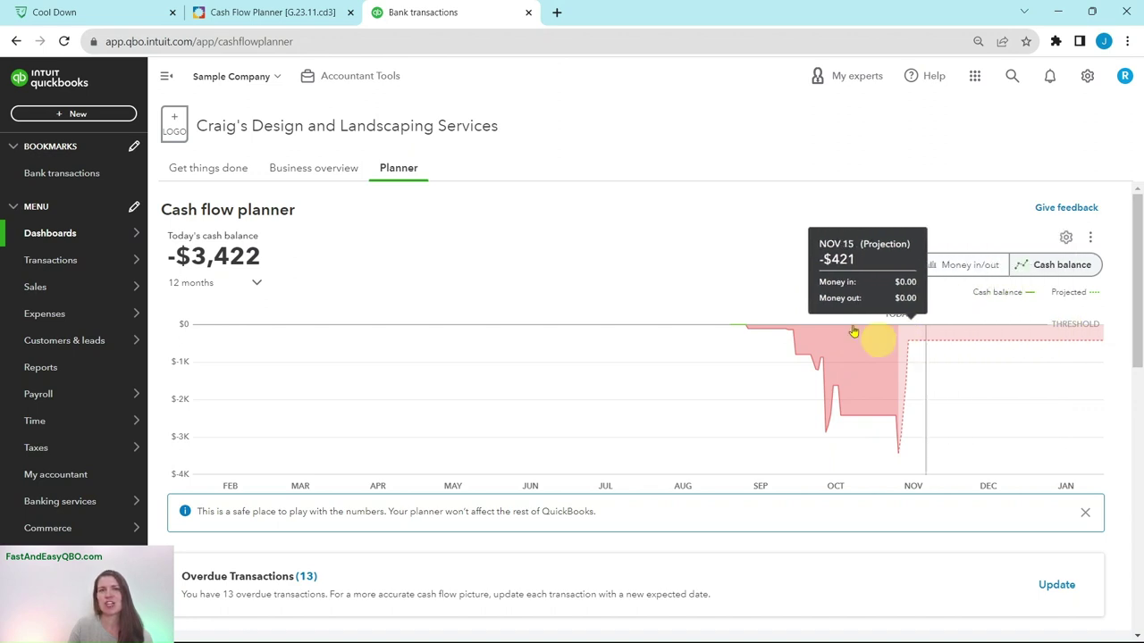
# Recheck the Step 6 instruction and set the cash flow planner's time range to 3 months in QuickBooks.
pyautogui.click(302, 21)
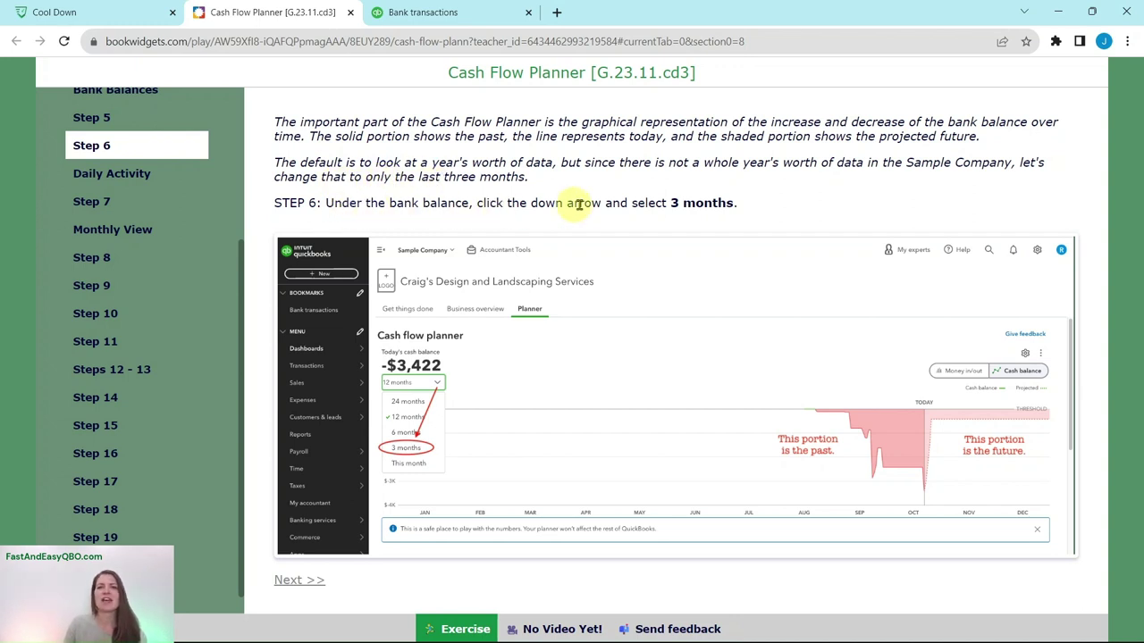
pyautogui.click(441, 26)
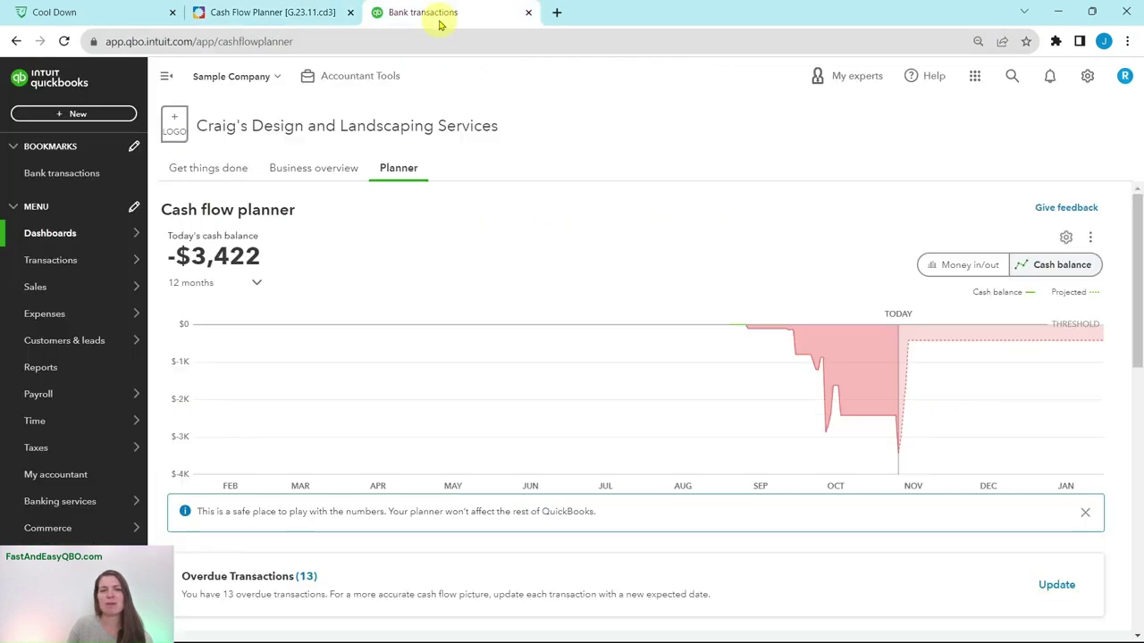
pyautogui.click(257, 283)
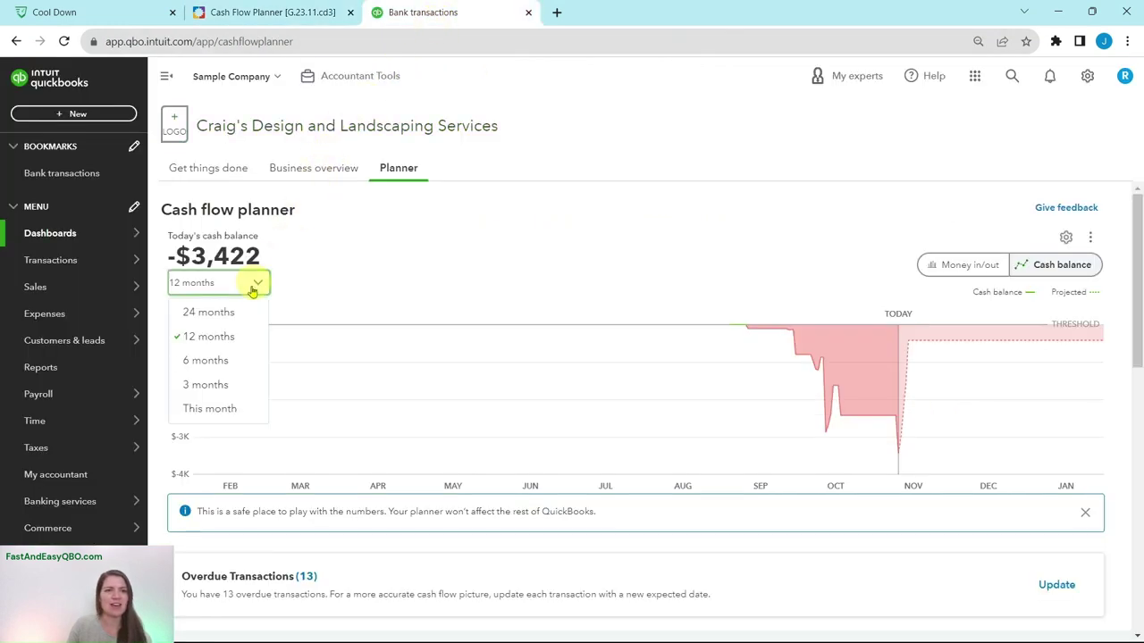
pyautogui.click(202, 391)
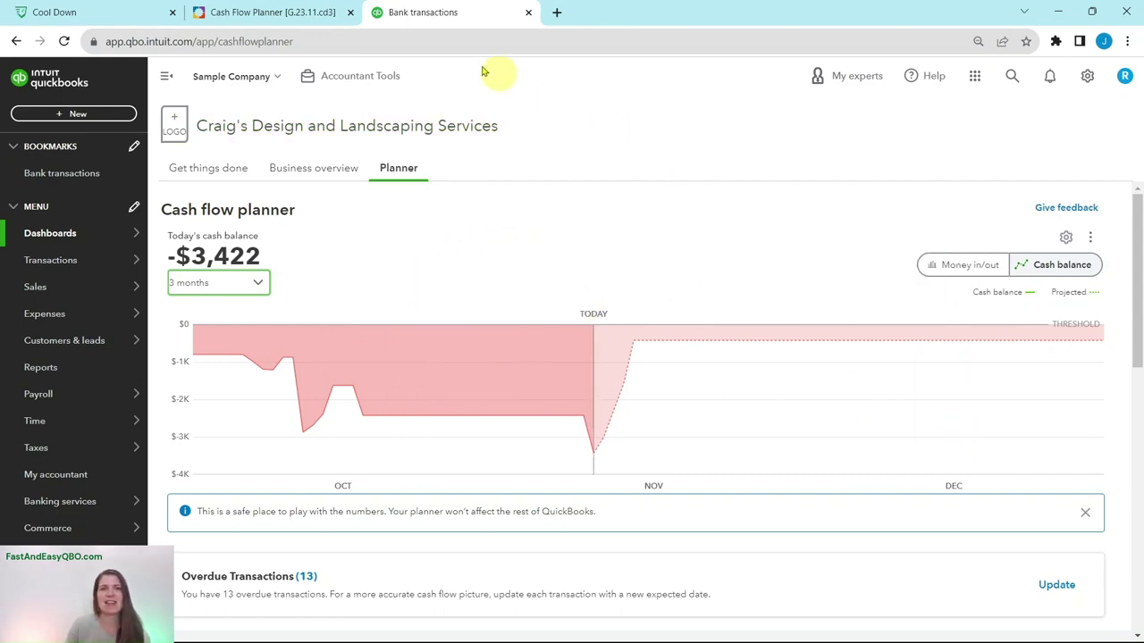
# Read the Daily Activity and Step 7 pages of the exercise and switch the QuickBooks cash flow graph to Money in/out.
pyautogui.click(309, 13)
pyautogui.click(119, 177)
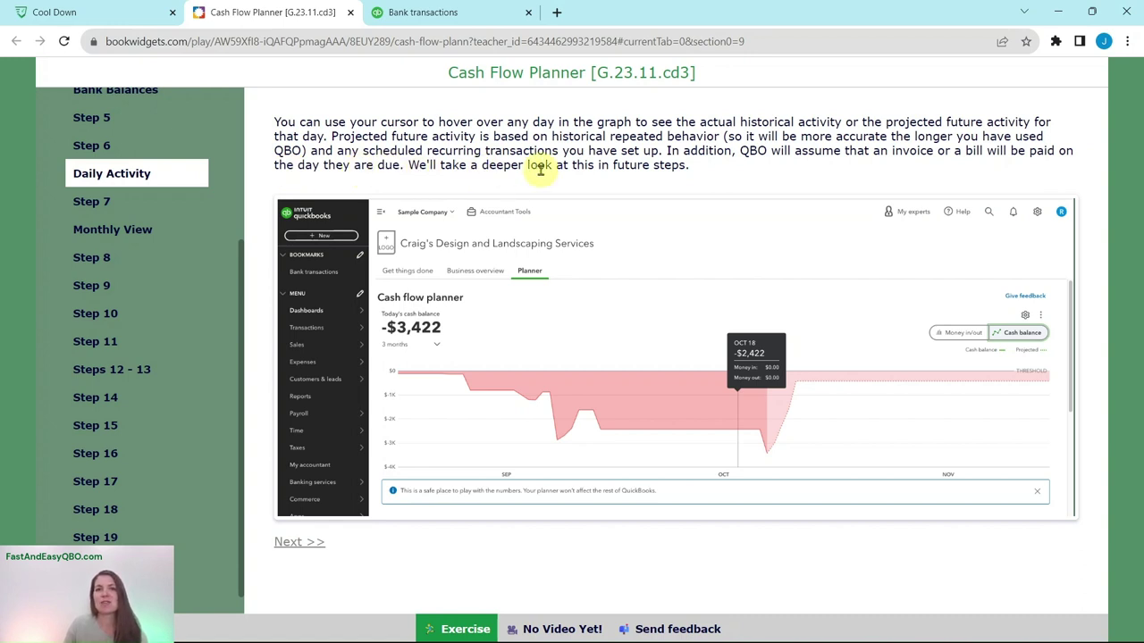
pyautogui.click(106, 203)
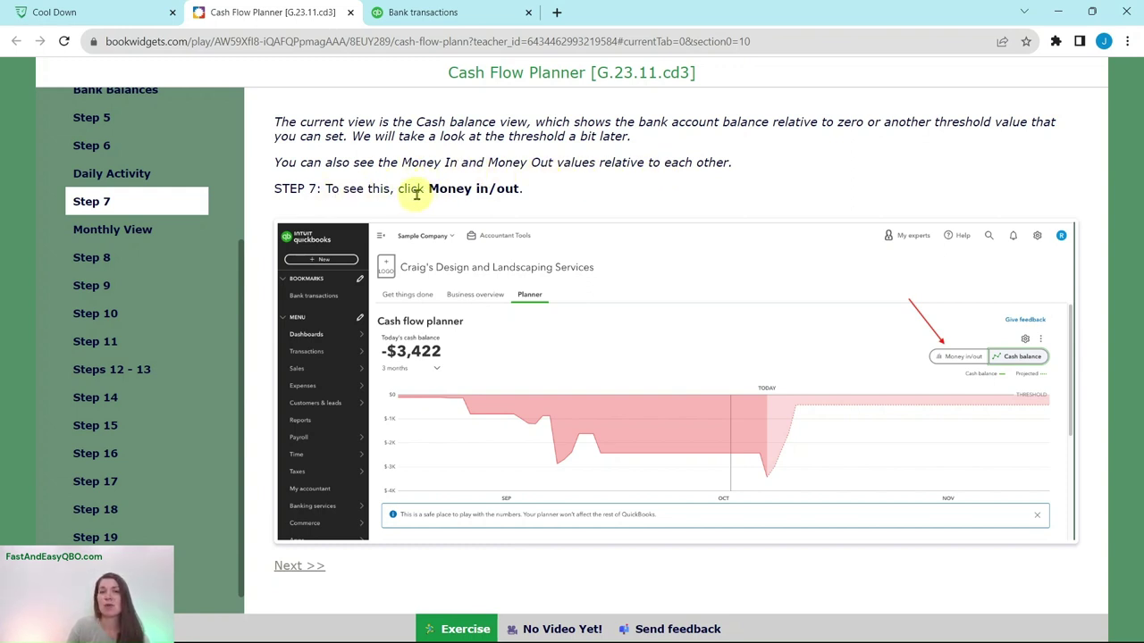
pyautogui.click(454, 12)
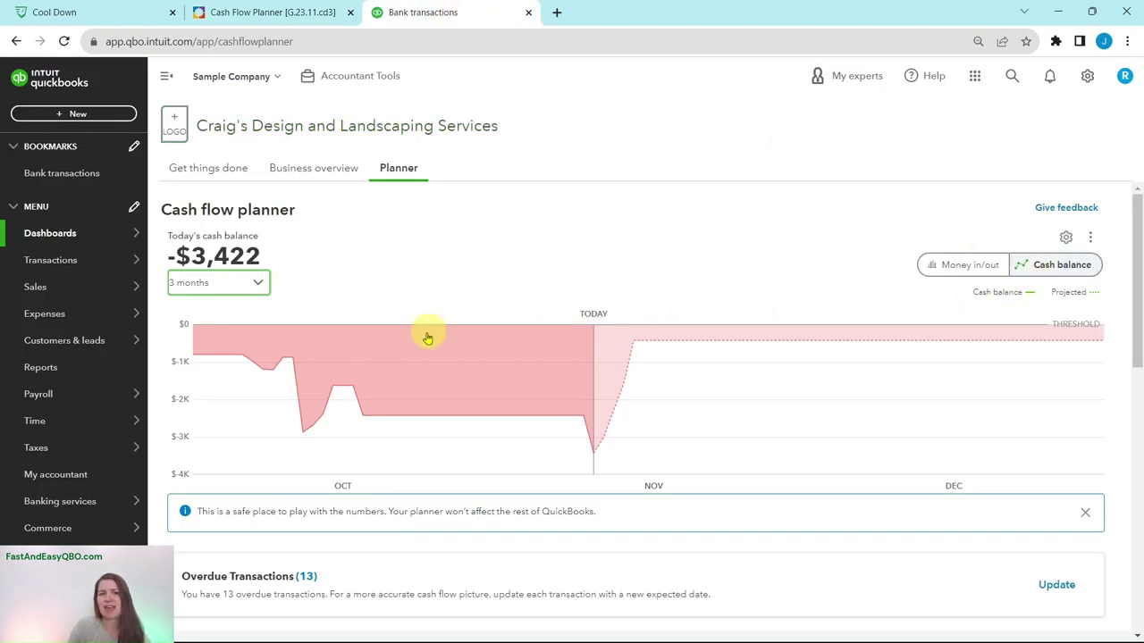
pyautogui.click(970, 265)
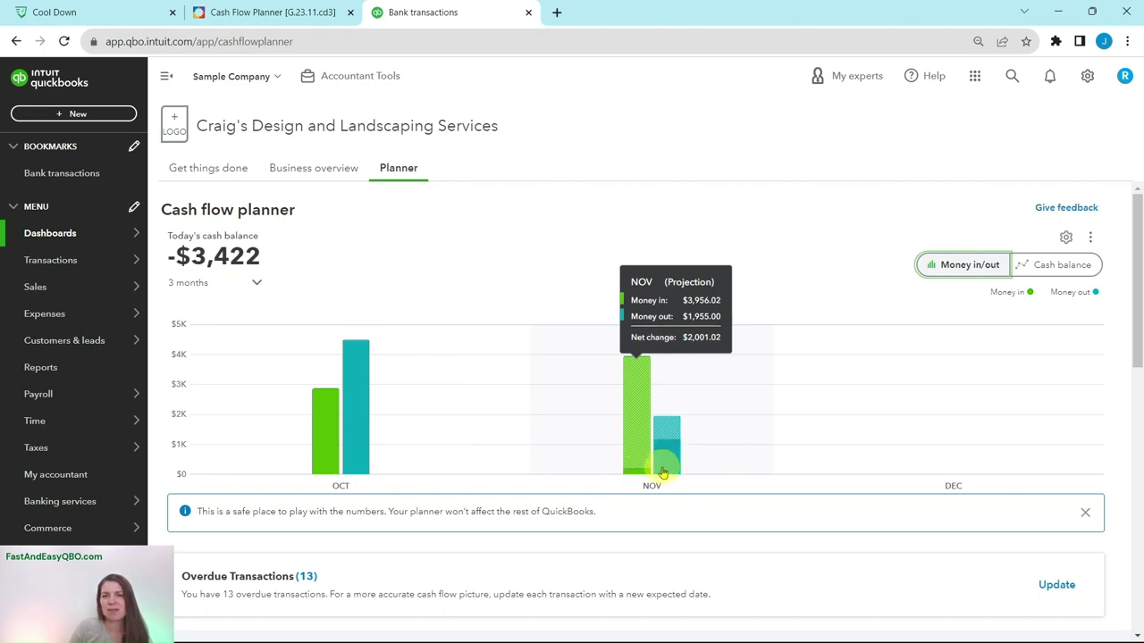
# Read the exercise's Monthly View page and examine the October and November money in/out figures on the QuickBooks graph.
pyautogui.click(241, 17)
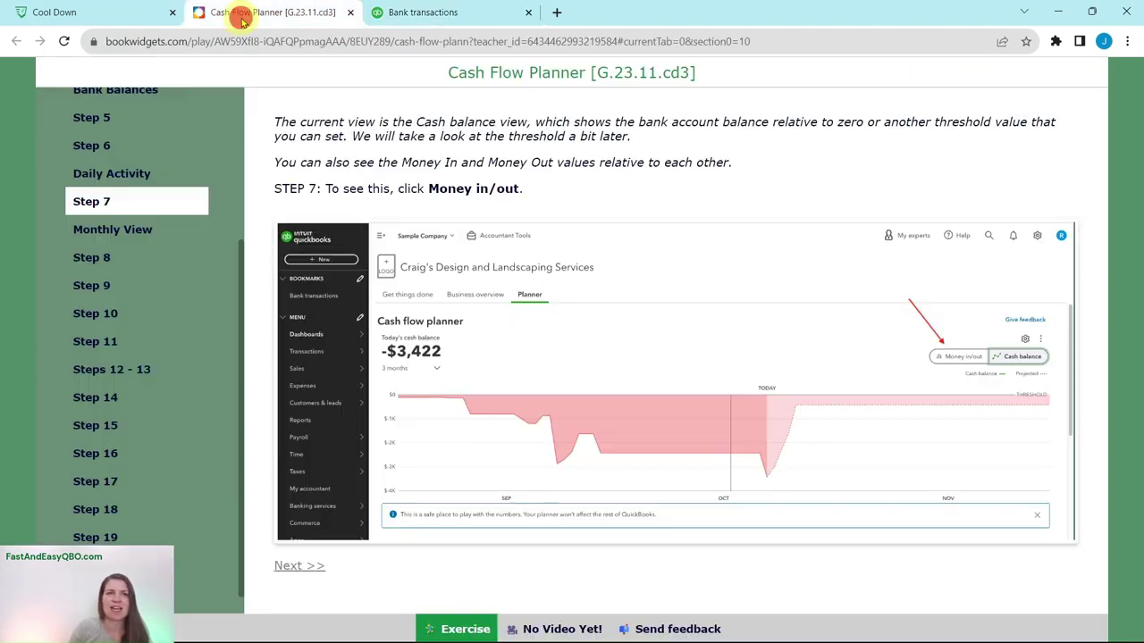
pyautogui.click(101, 229)
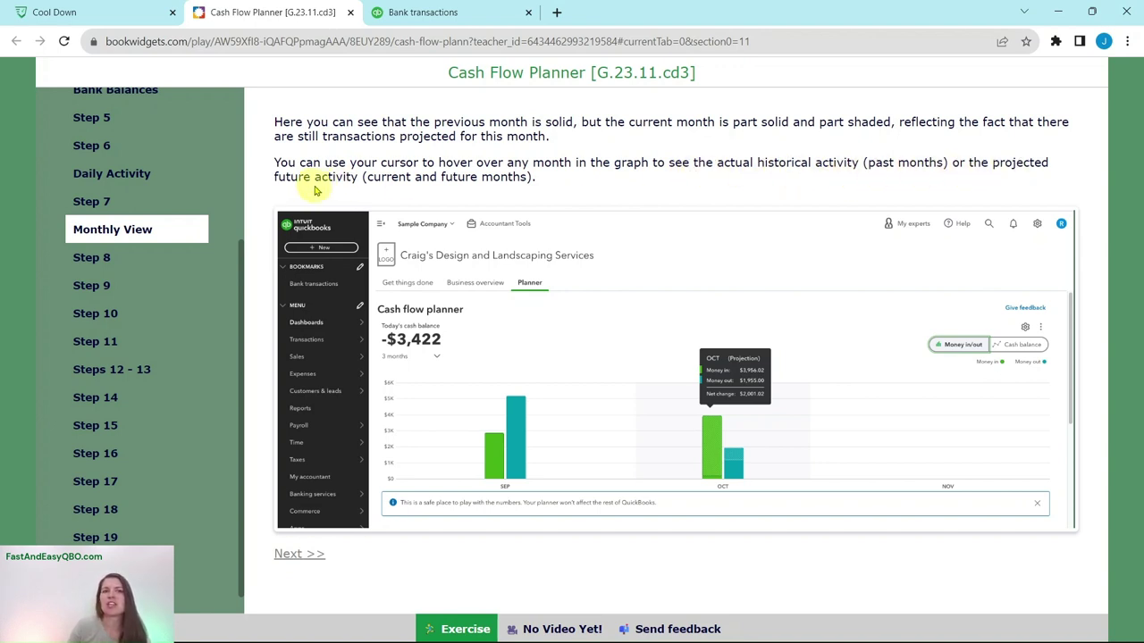
pyautogui.click(446, 20)
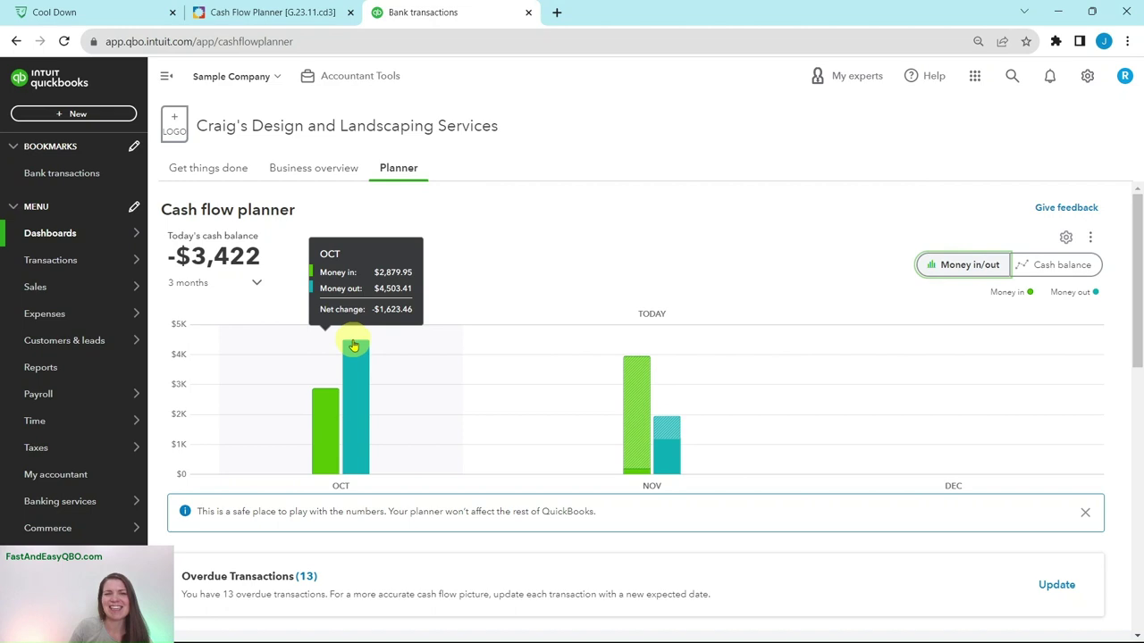
pyautogui.moveTo(634, 409)
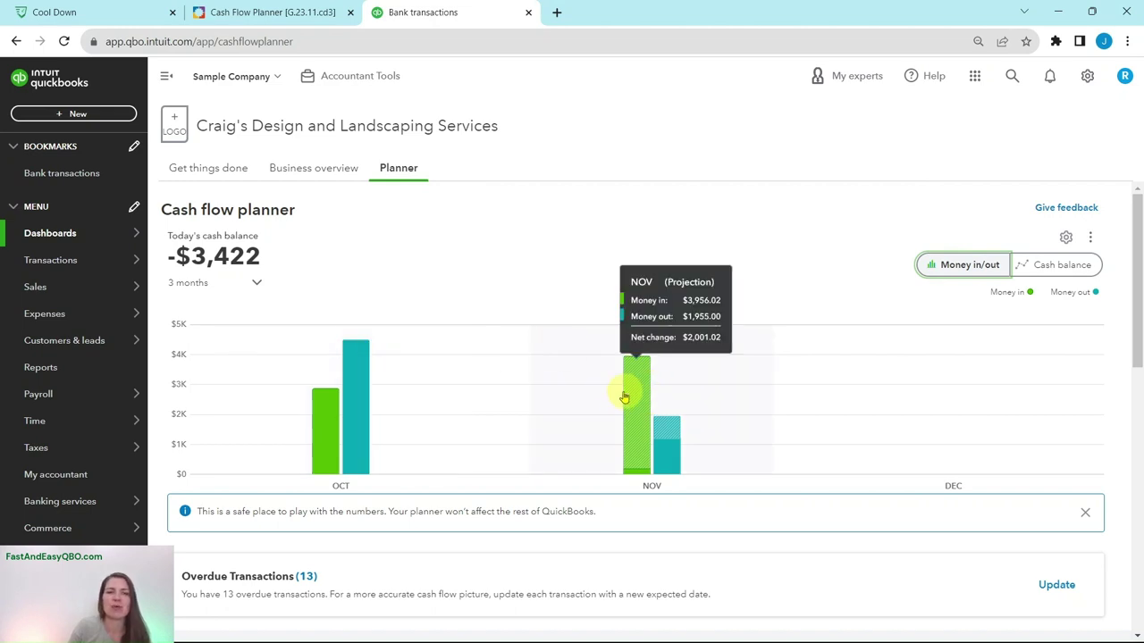
# Read Step 8 of the exercise and switch the QuickBooks cash flow graph to the Cash balance view.
pyautogui.click(309, 12)
pyautogui.click(92, 258)
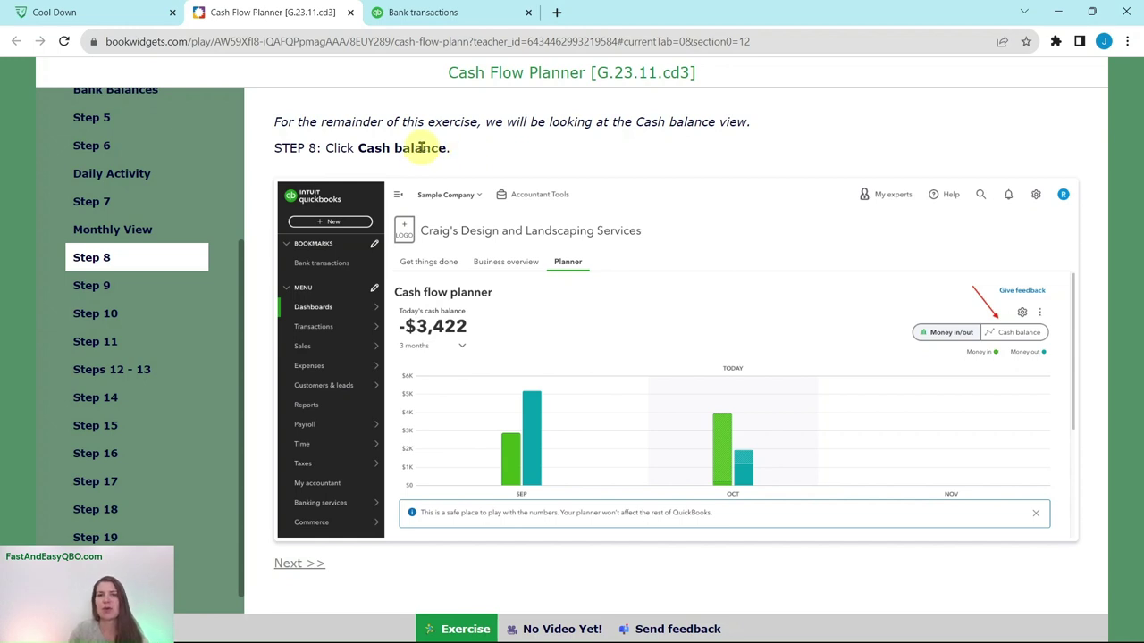
pyautogui.click(446, 16)
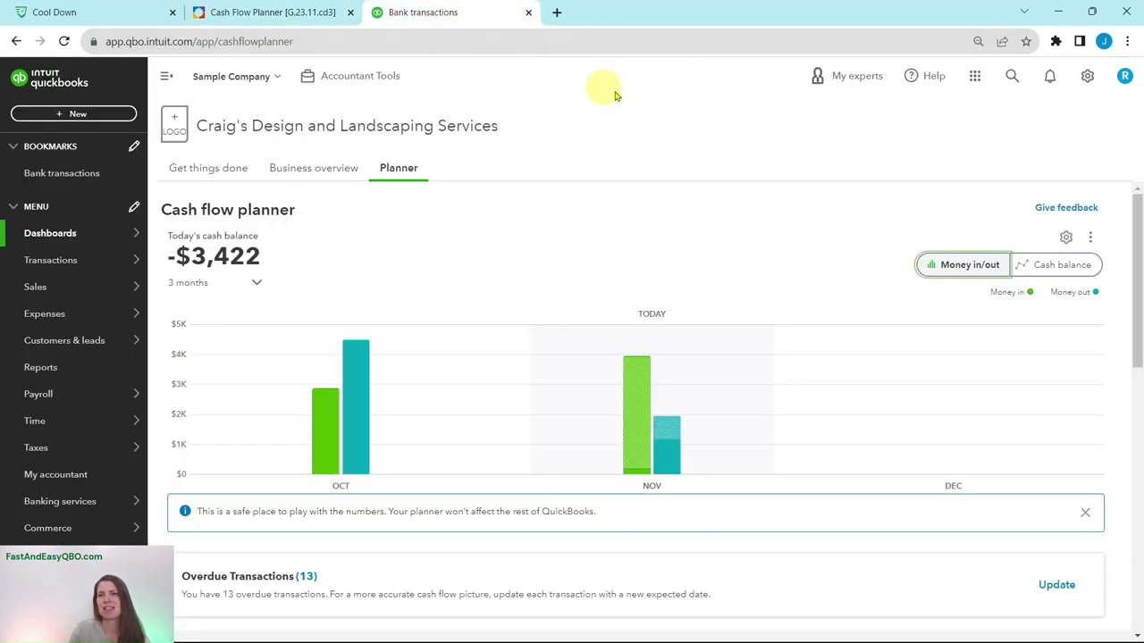
pyautogui.click(1069, 265)
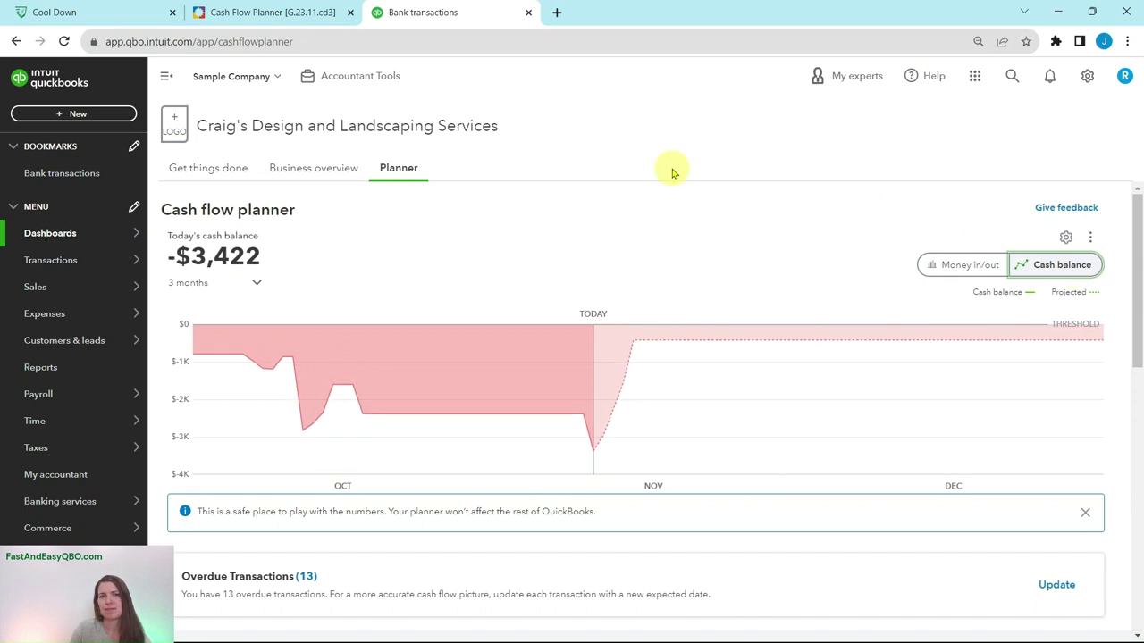
# Read Step 9 of the exercise and open the planner's Overdue Transactions list for updating in QuickBooks.
pyautogui.click(327, 12)
pyautogui.click(100, 285)
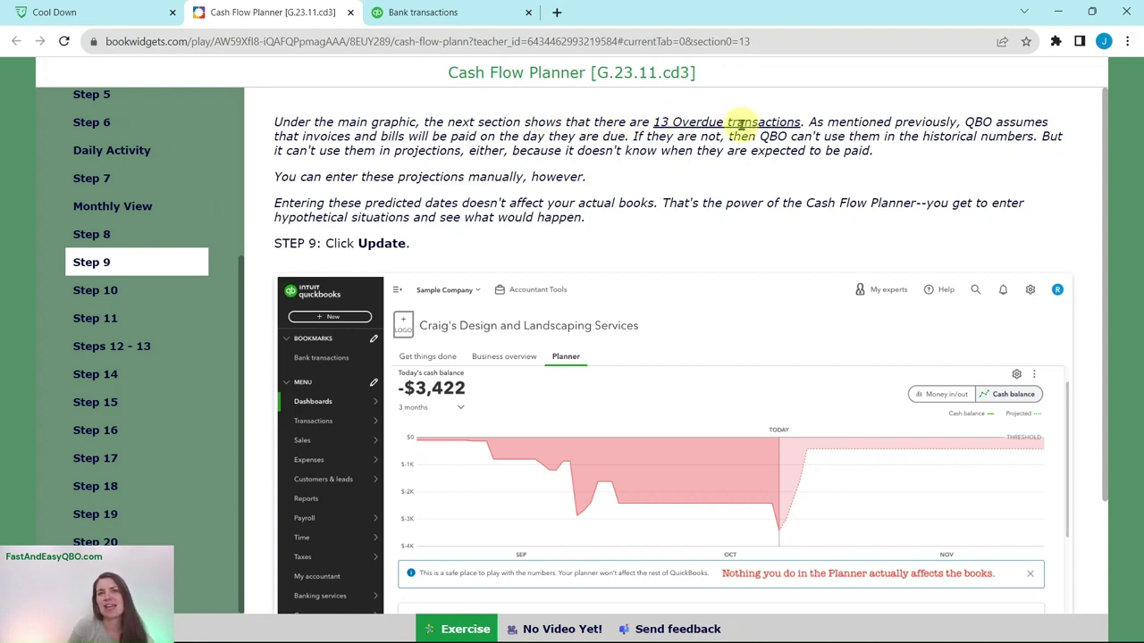
pyautogui.click(468, 14)
pyautogui.scroll(-3, 766, 253)
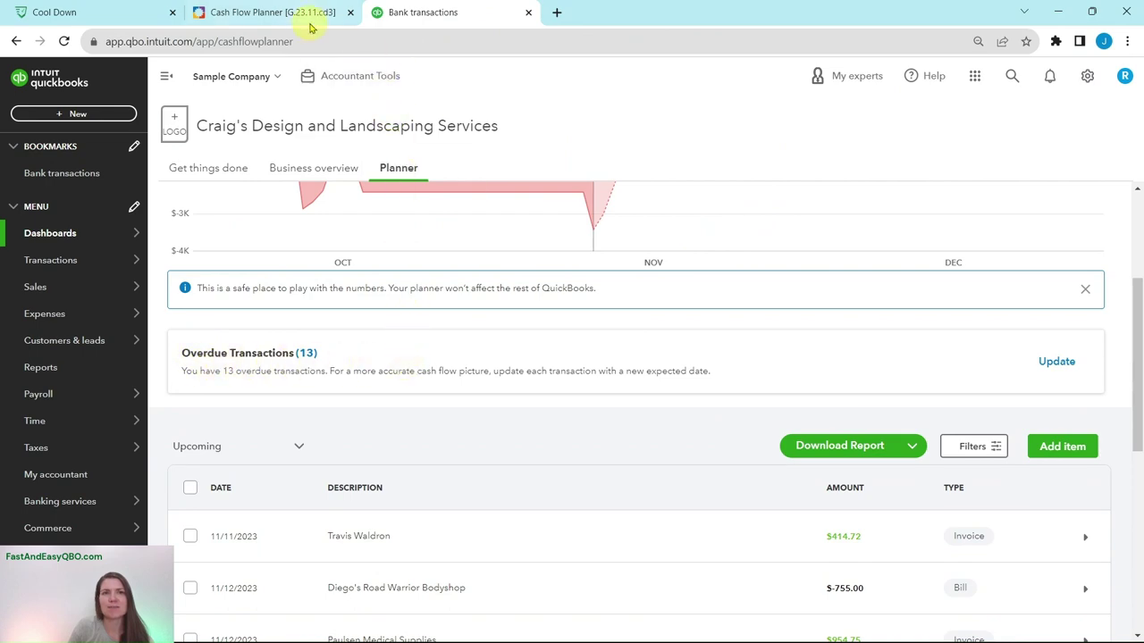
pyautogui.click(268, 12)
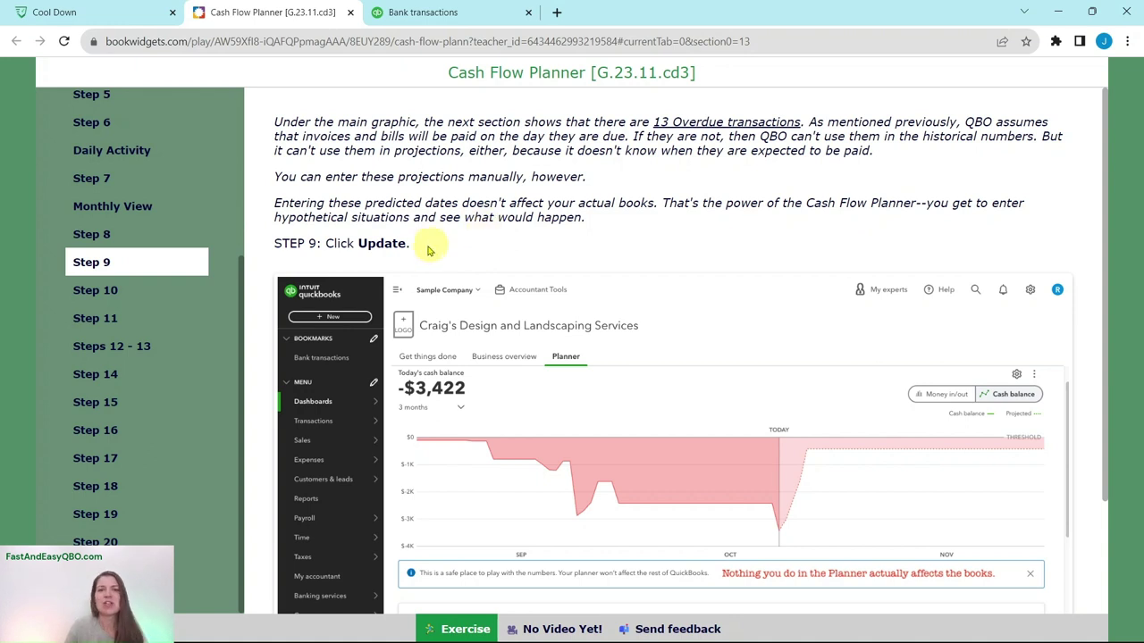
pyautogui.click(429, 16)
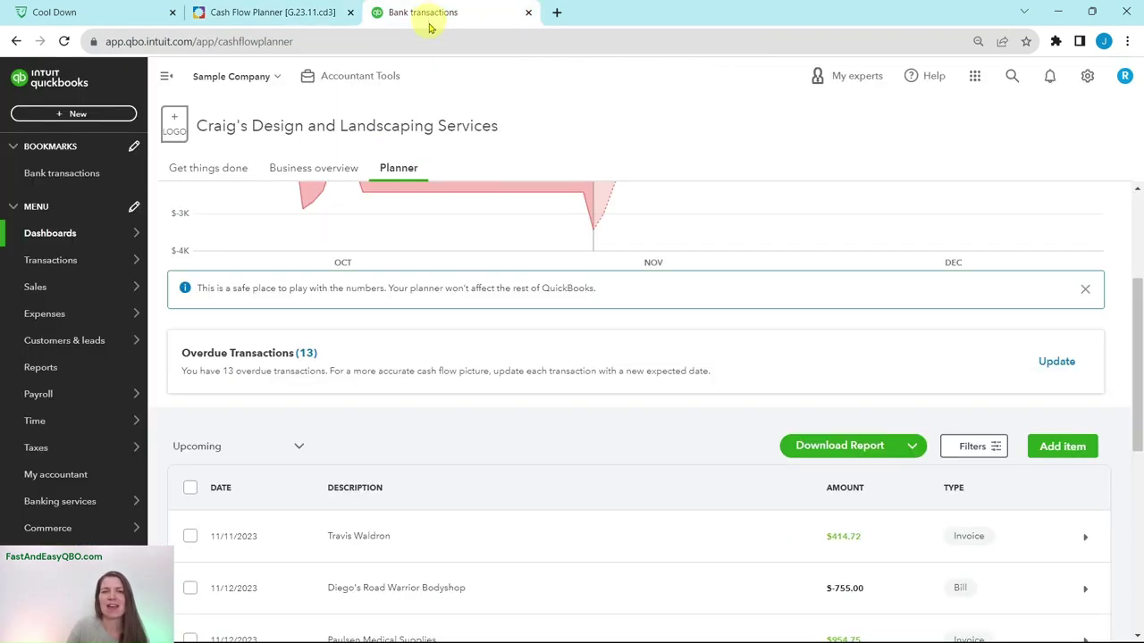
pyautogui.click(1057, 363)
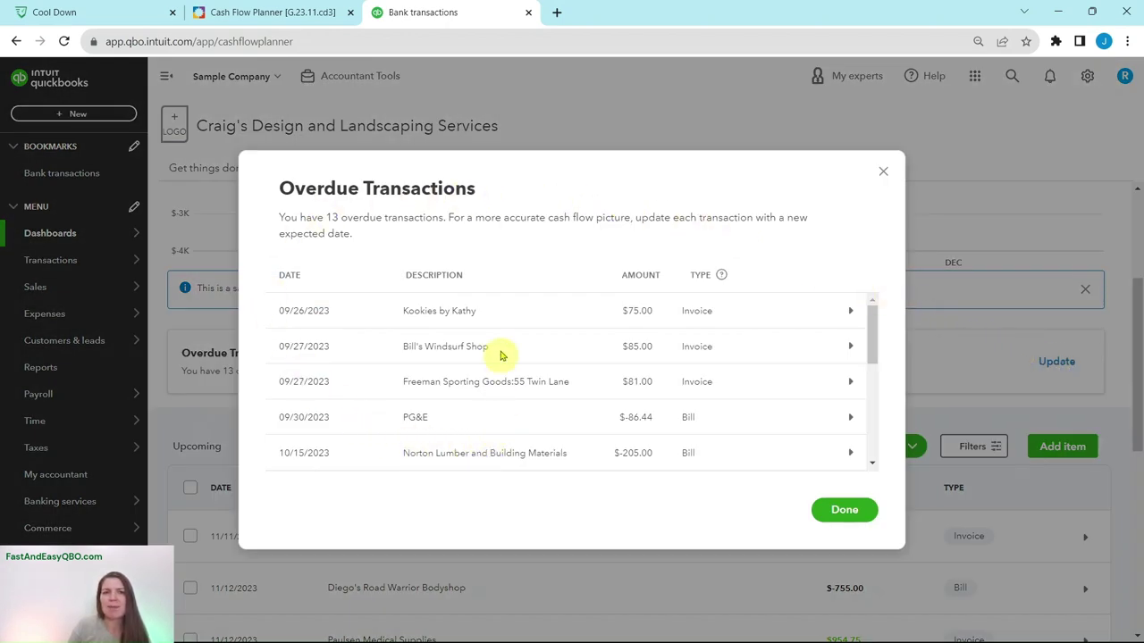
# Read Step 10 of the exercise and expand the first Kookies by Kathy invoice in the QuickBooks overdue transactions.
pyautogui.click(264, 13)
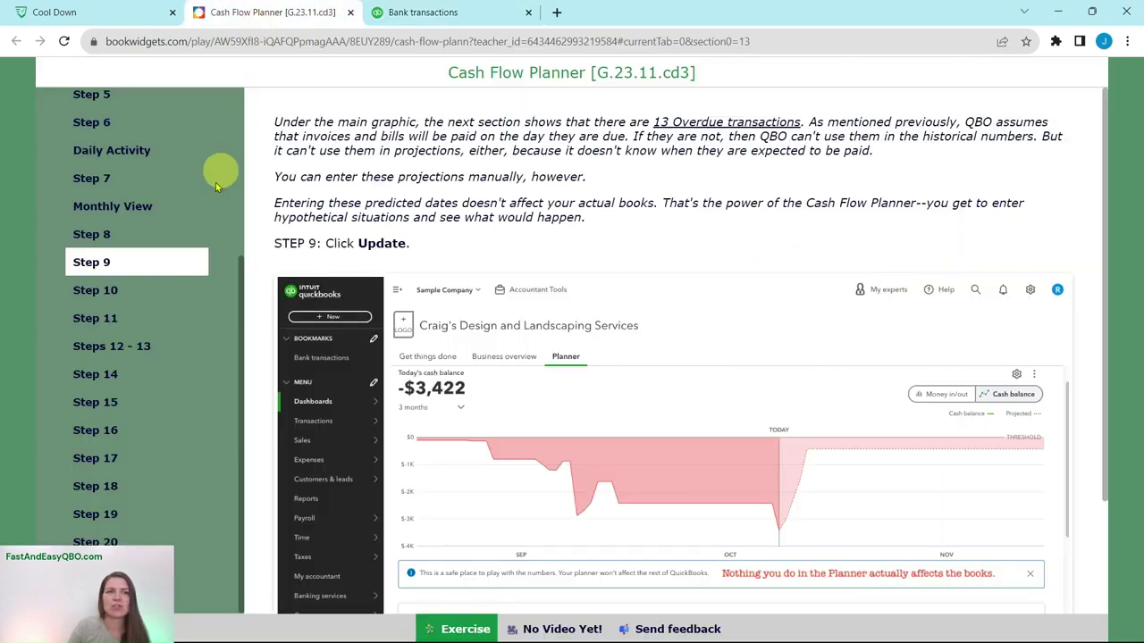
pyautogui.click(107, 290)
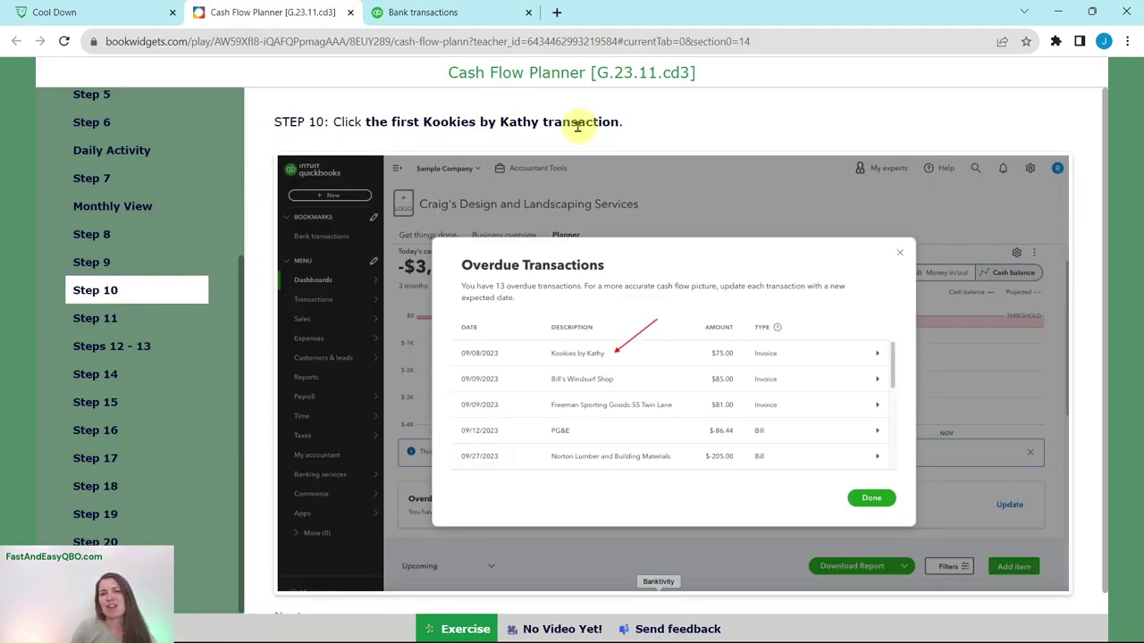
pyautogui.click(470, 18)
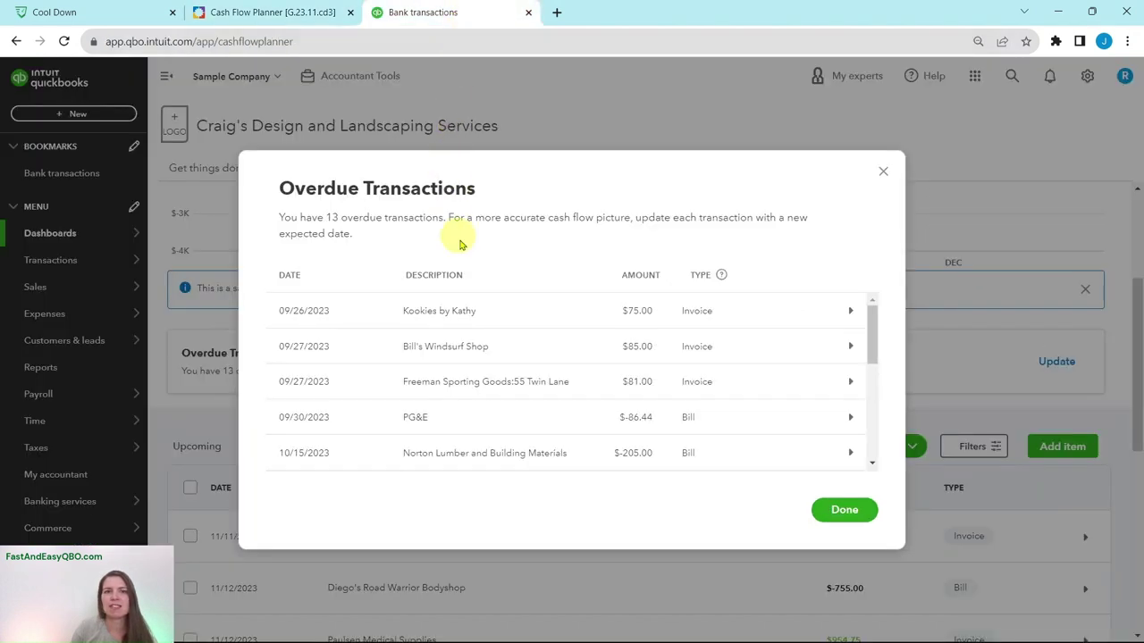
pyautogui.click(472, 310)
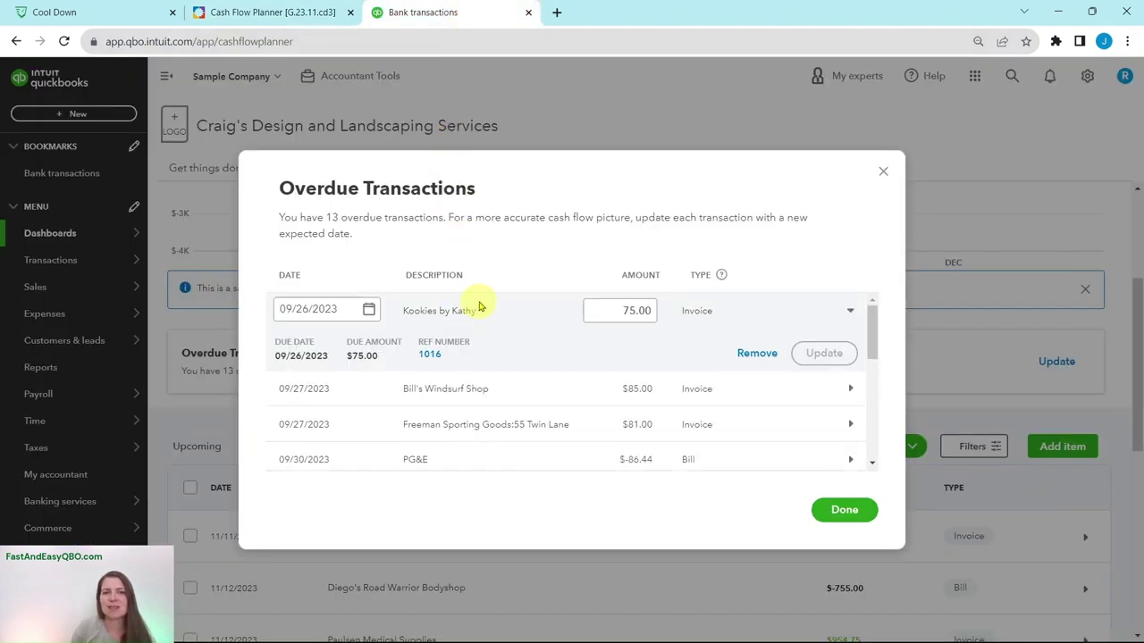
pyautogui.scroll(-1, 482, 304)
pyautogui.scroll(1, 541, 358)
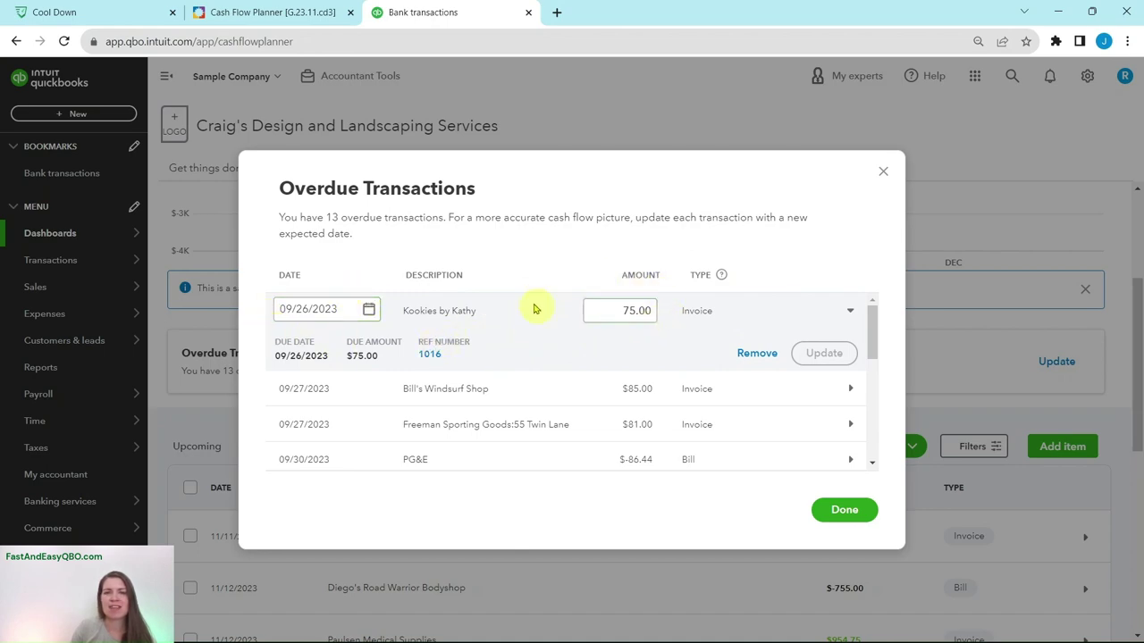
# Read Step 11 of the exercise and update the Kookies by Kathy invoice's expected date to 11/30/2023 in QuickBooks.
pyautogui.click(259, 13)
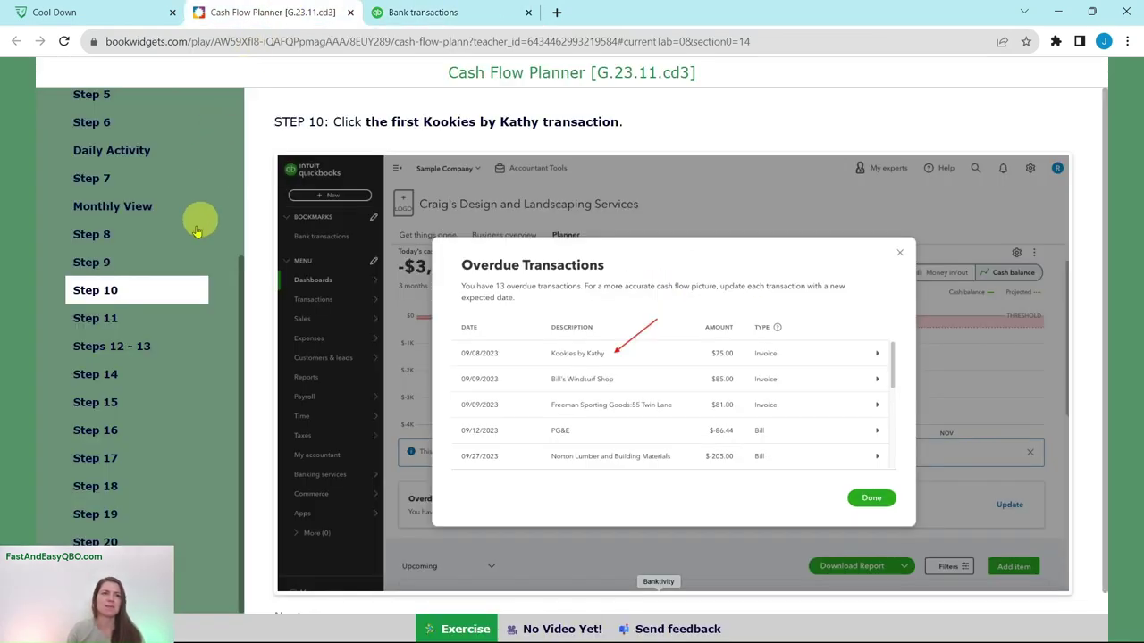
pyautogui.click(166, 316)
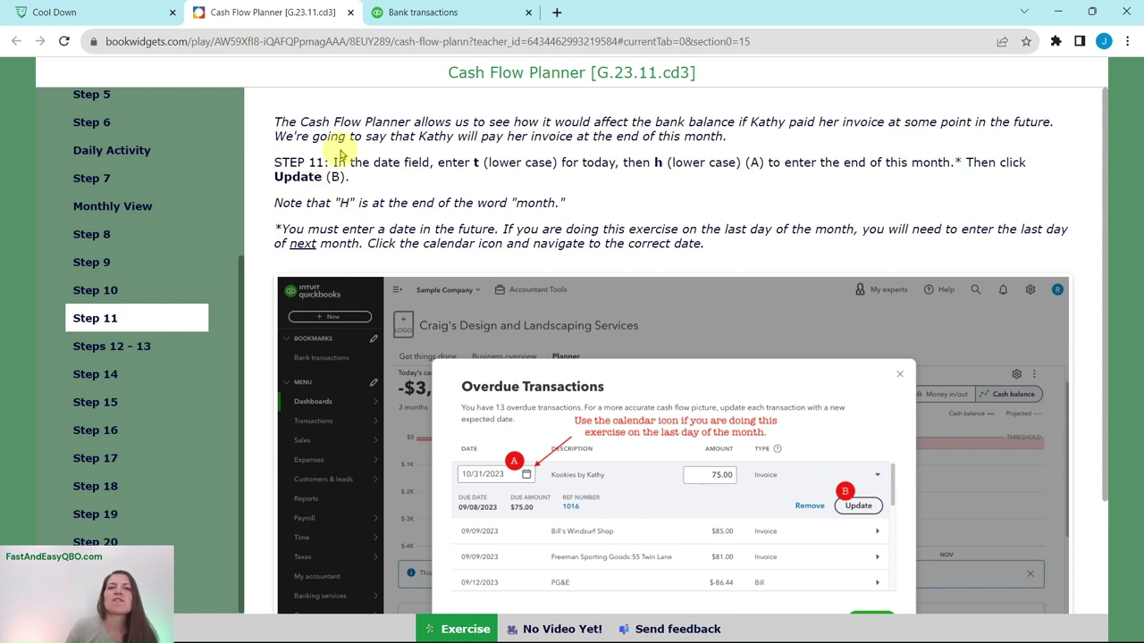
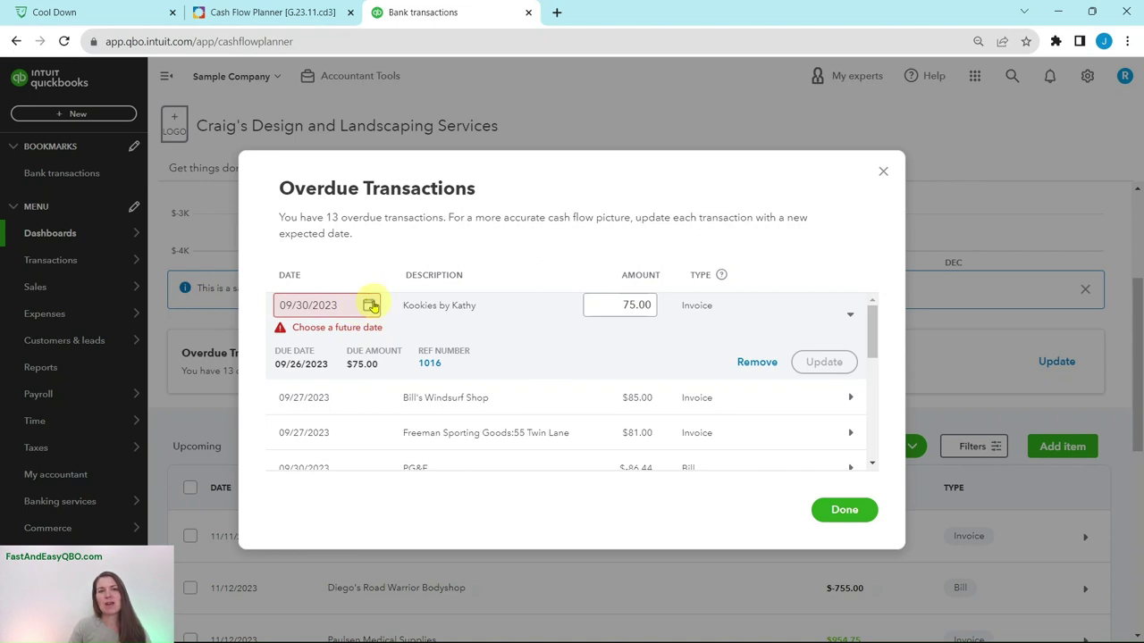
pyautogui.click(369, 308)
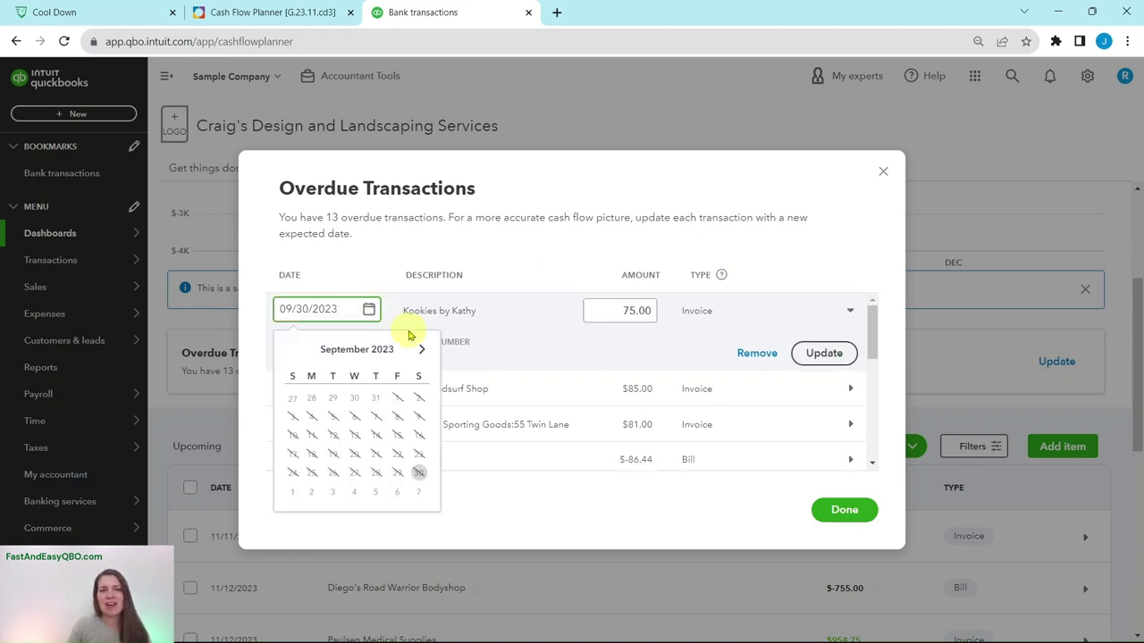
pyautogui.click(421, 350)
pyautogui.click(420, 351)
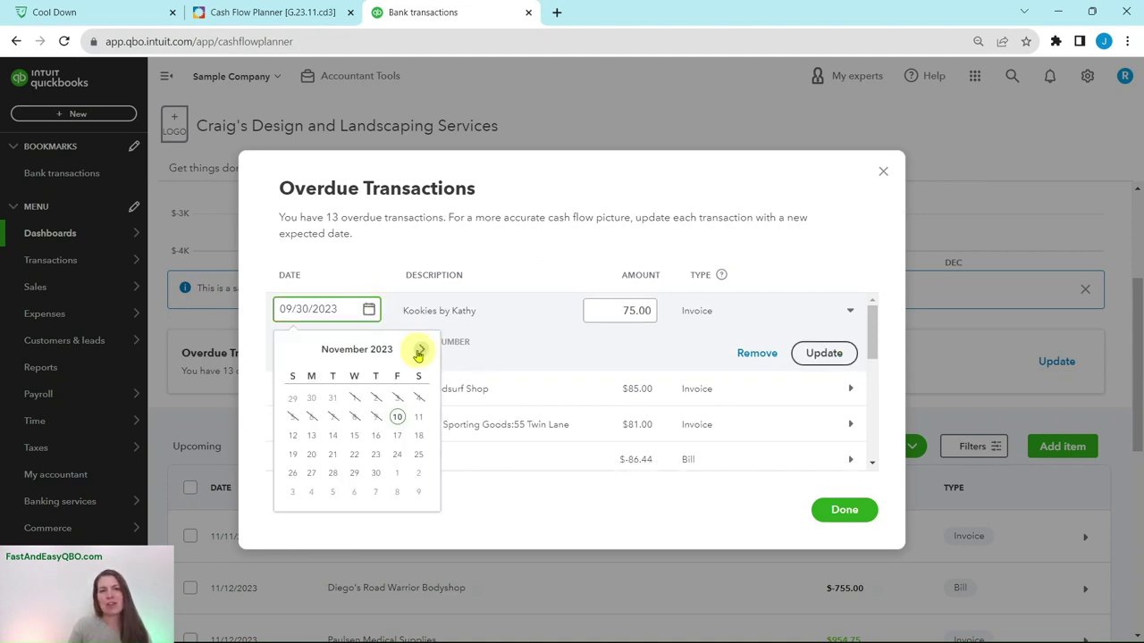
pyautogui.click(375, 473)
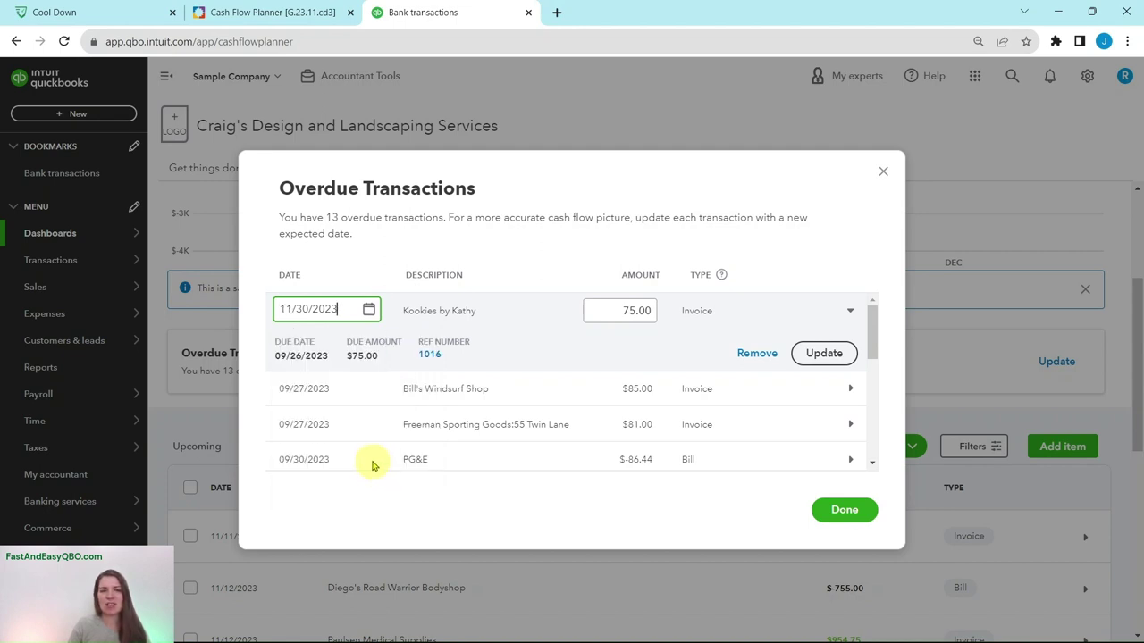
pyautogui.click(831, 354)
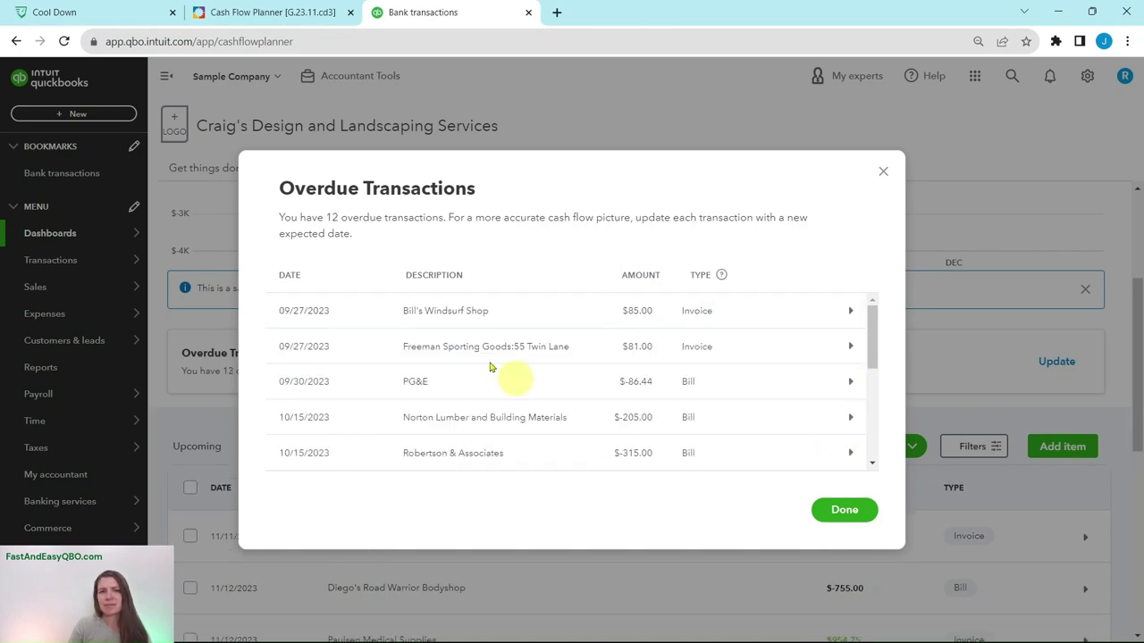
# Read Steps 12 - 13 of the exercise, finish the overdue transactions update in QuickBooks, and examine the projected cash balance graph.
pyautogui.click(301, 12)
pyautogui.click(98, 346)
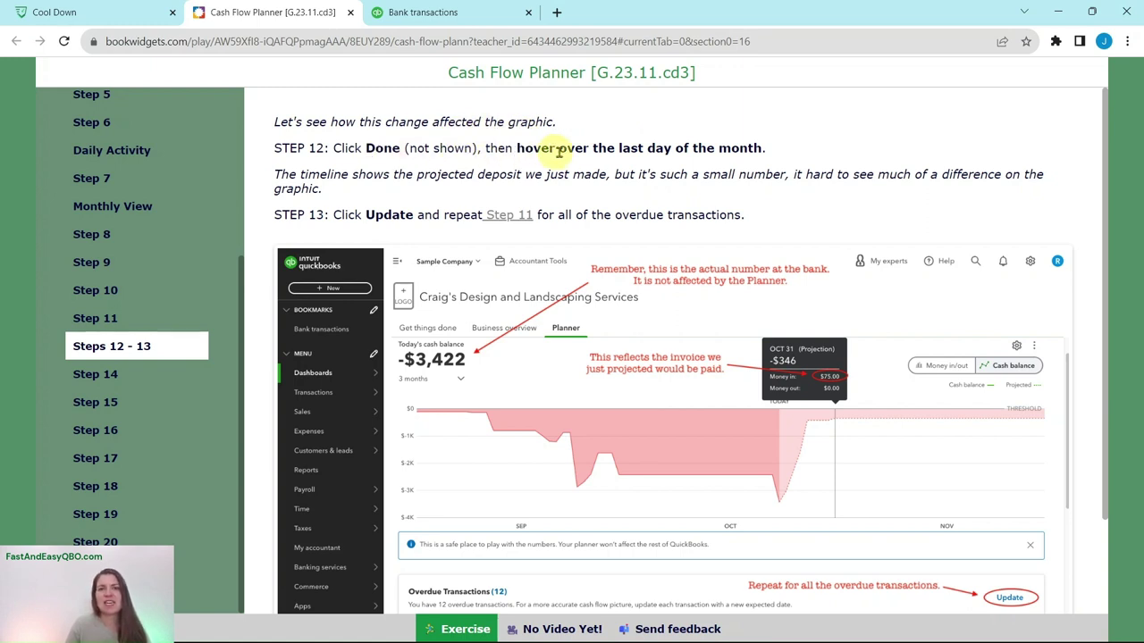
pyautogui.click(433, 13)
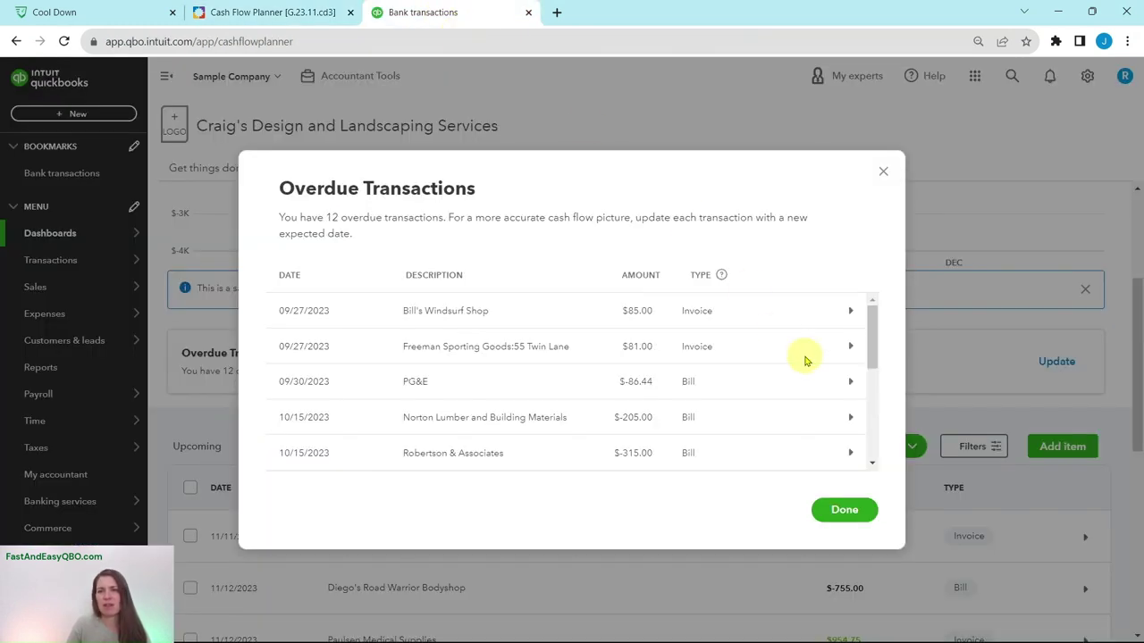
pyautogui.click(860, 512)
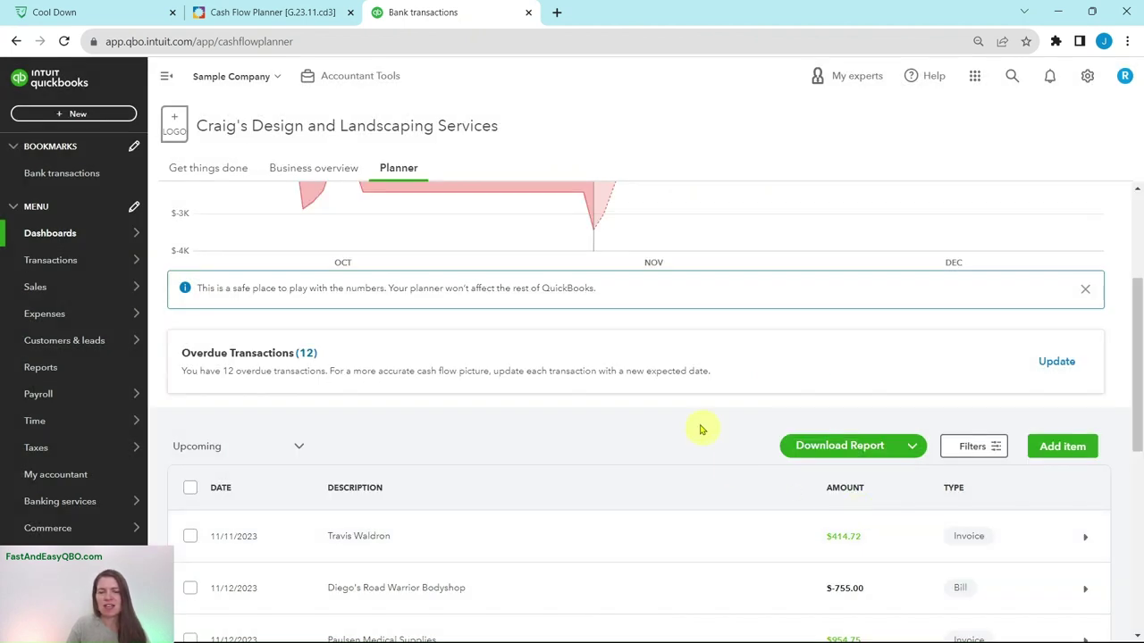
pyautogui.scroll(3, 700, 430)
pyautogui.moveTo(638, 375)
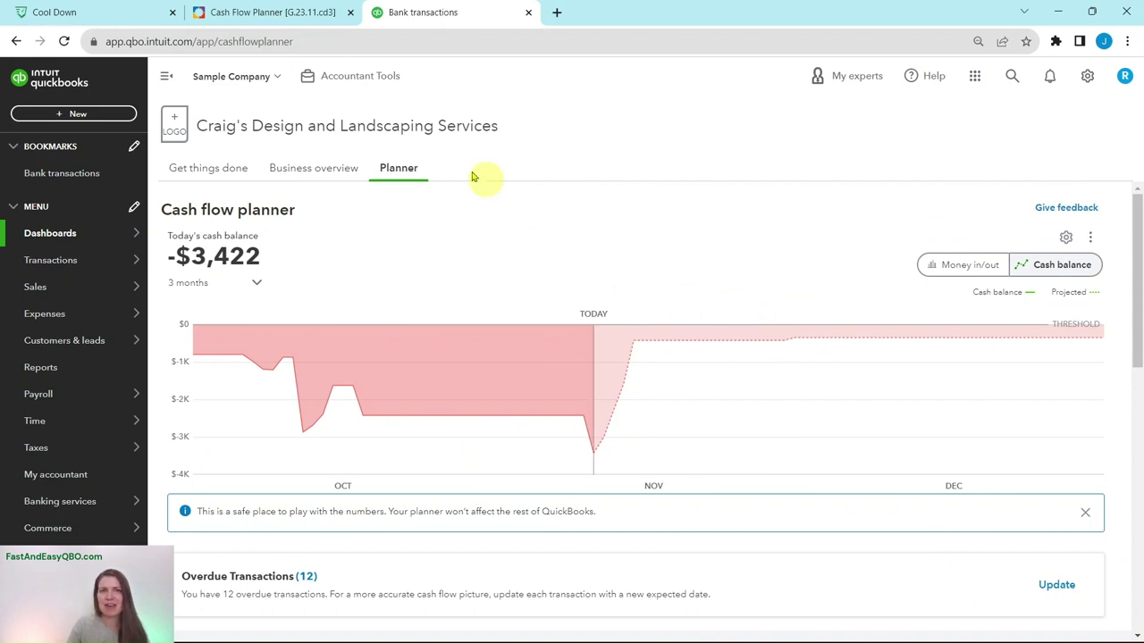
# Read Step 13 of the exercise and reopen the planner's Overdue Transactions list for updating in QuickBooks.
pyautogui.click(291, 12)
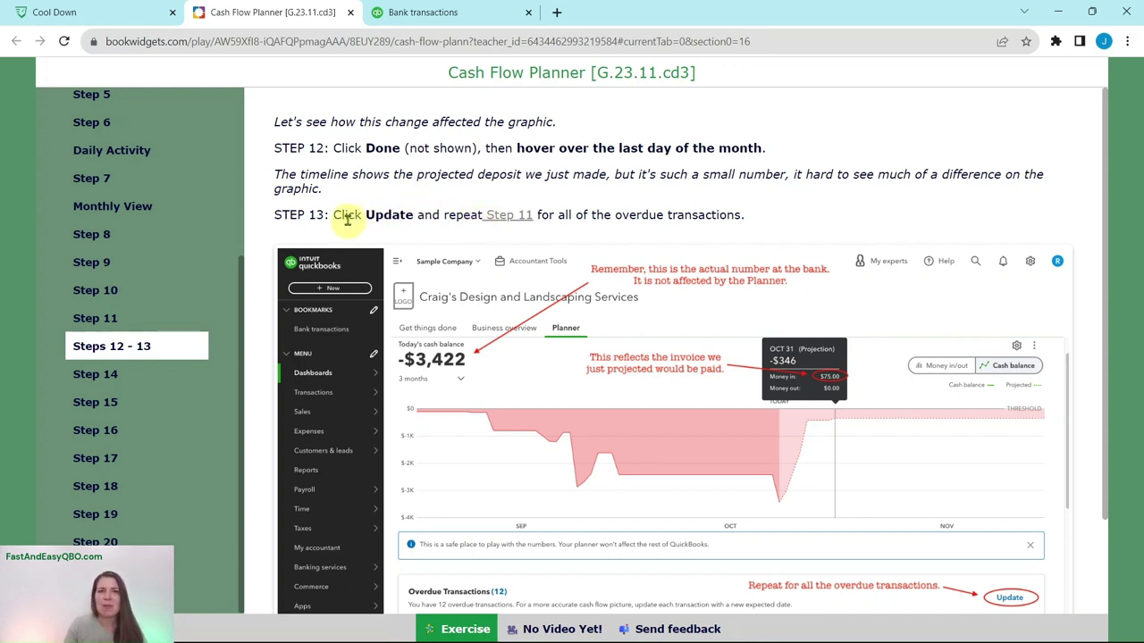
pyautogui.click(455, 14)
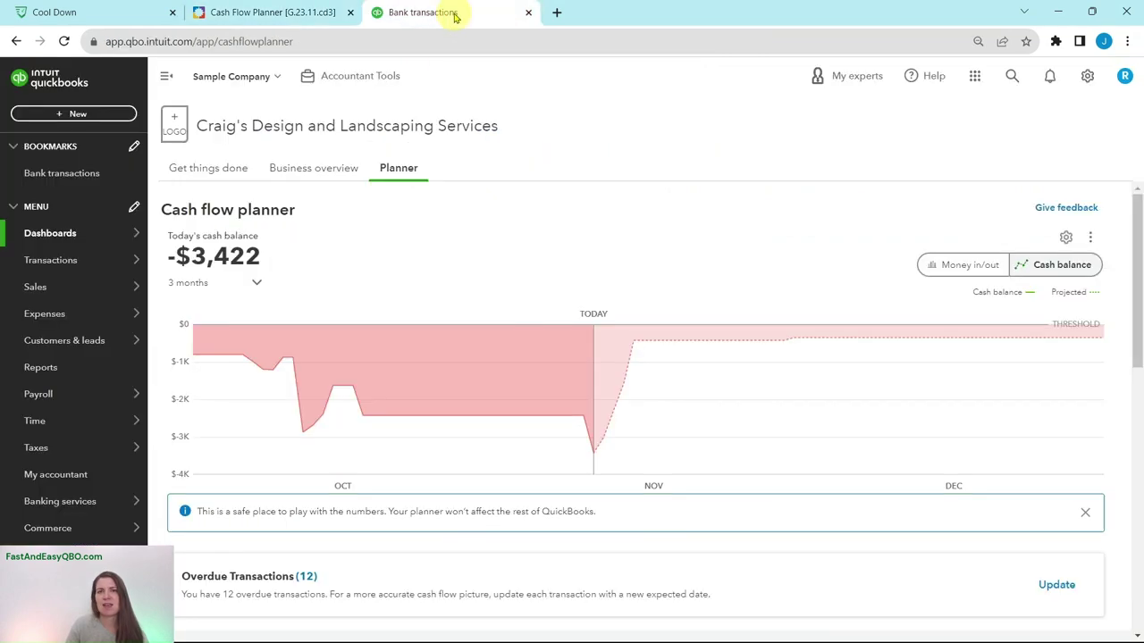
pyautogui.scroll(-2, 958, 385)
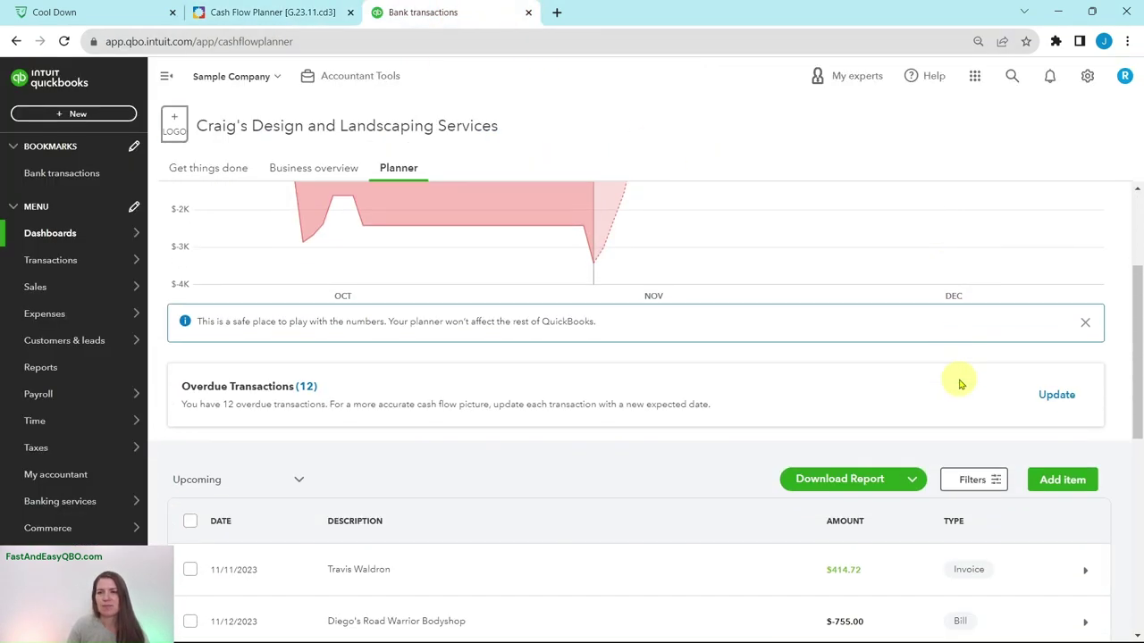
pyautogui.click(1054, 362)
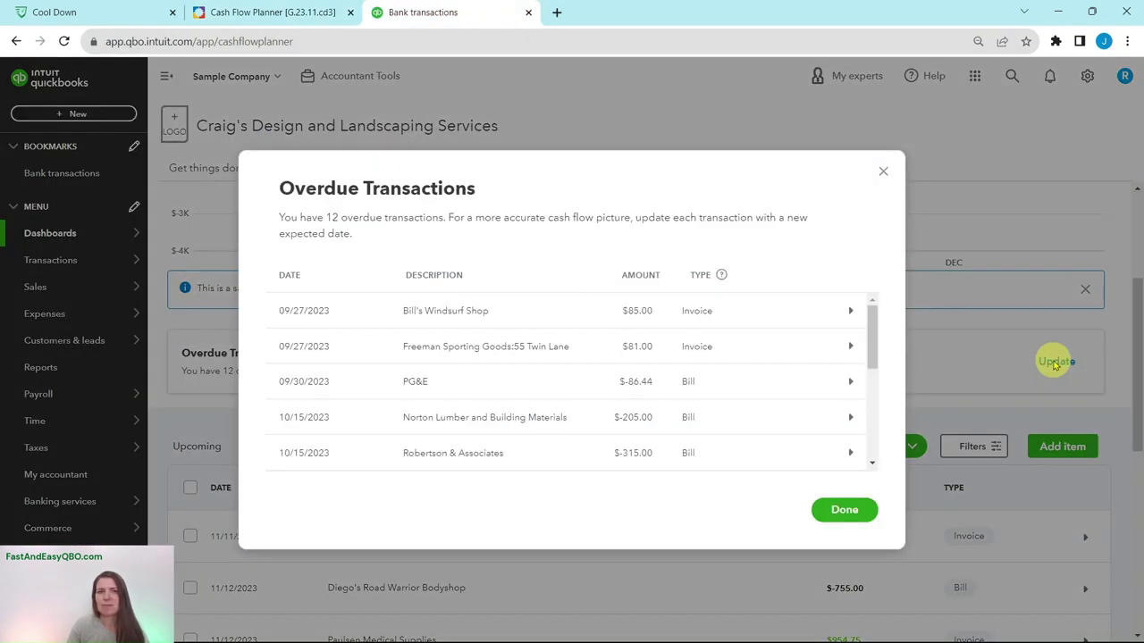
# Update the expected date of the overdue Bill's Windsurf Shop invoice to 11/30/2023.
pyautogui.click(509, 314)
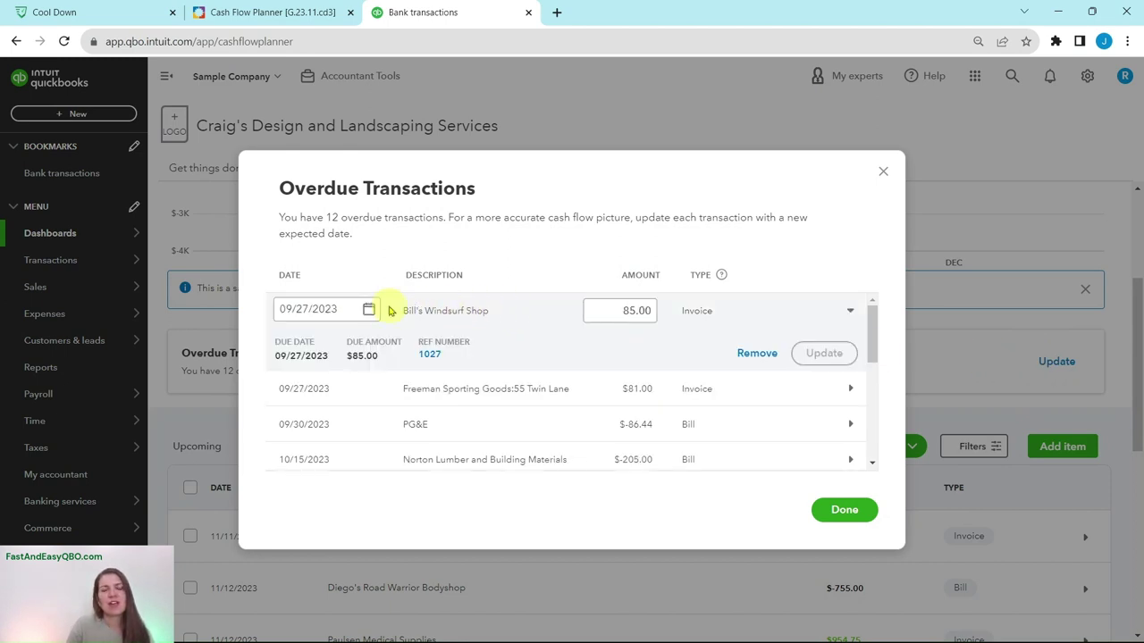
pyautogui.click(337, 308)
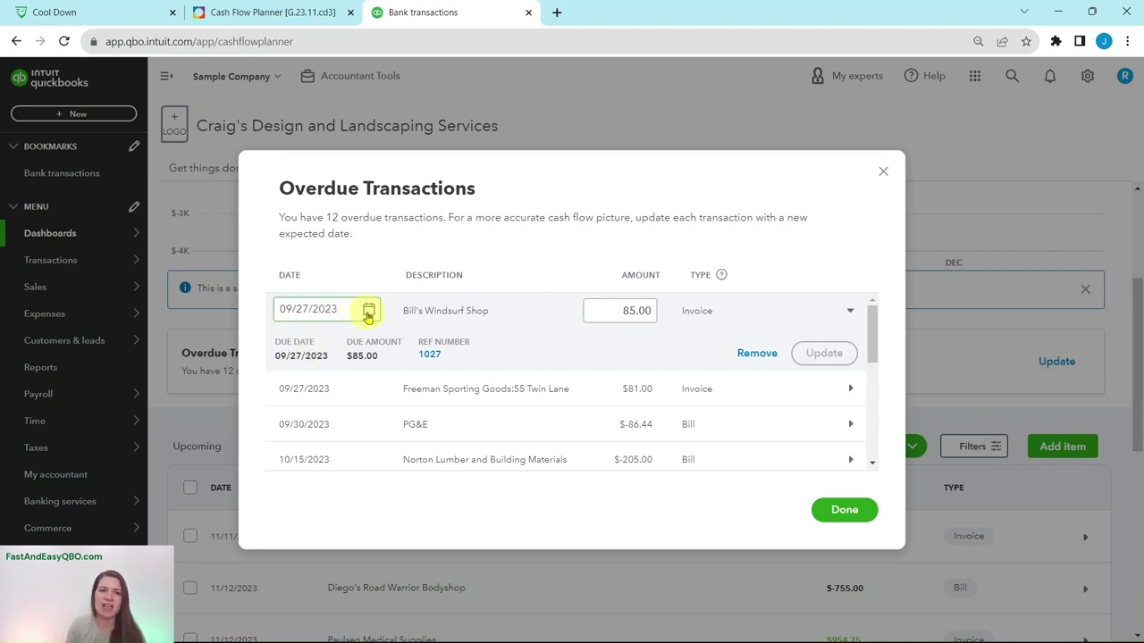
pyautogui.click(370, 311)
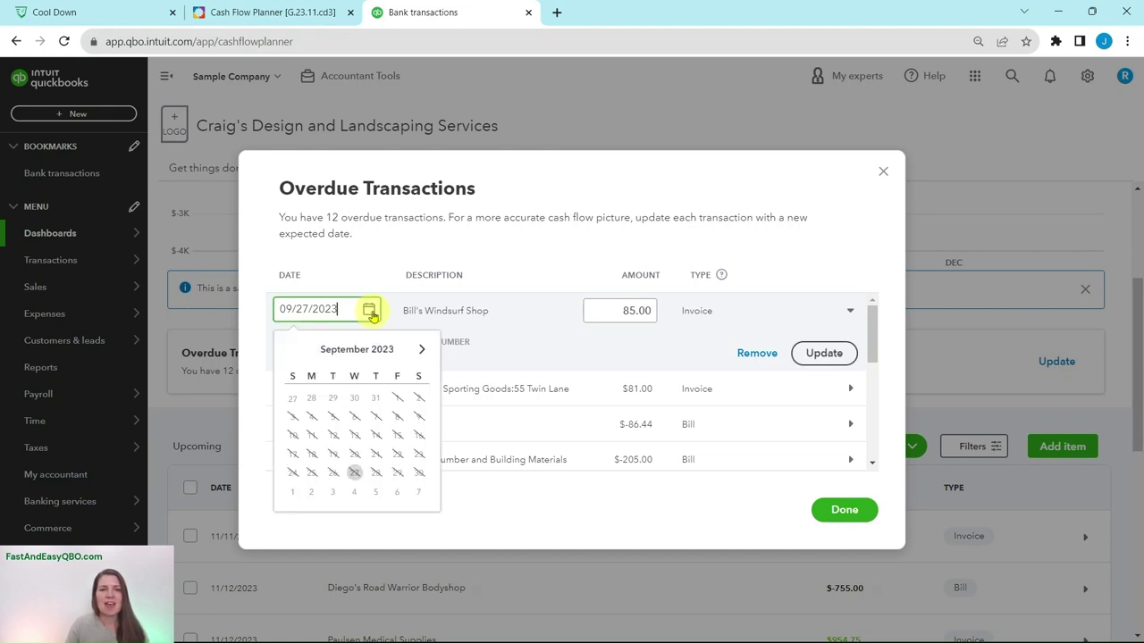
pyautogui.click(424, 351)
pyautogui.click(424, 351)
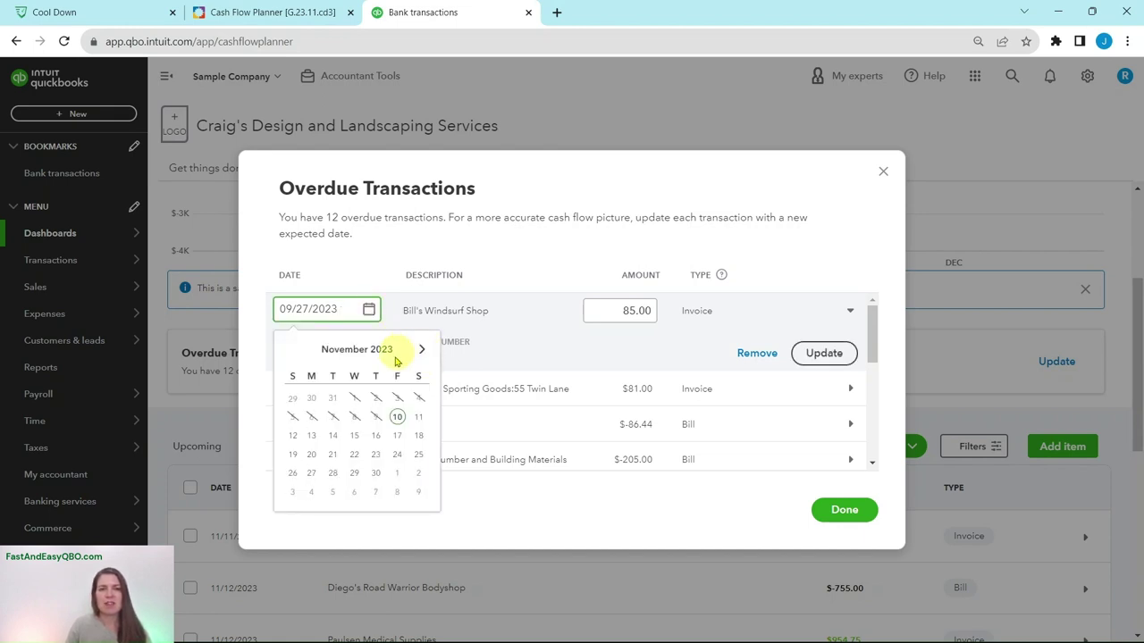
pyautogui.click(375, 476)
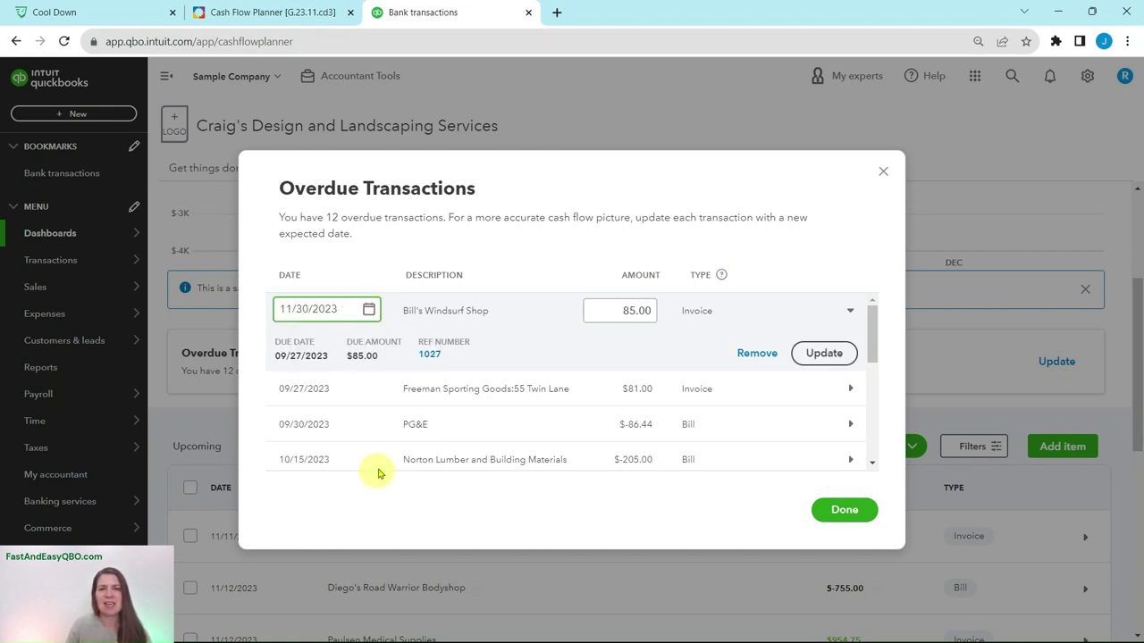
pyautogui.click(835, 356)
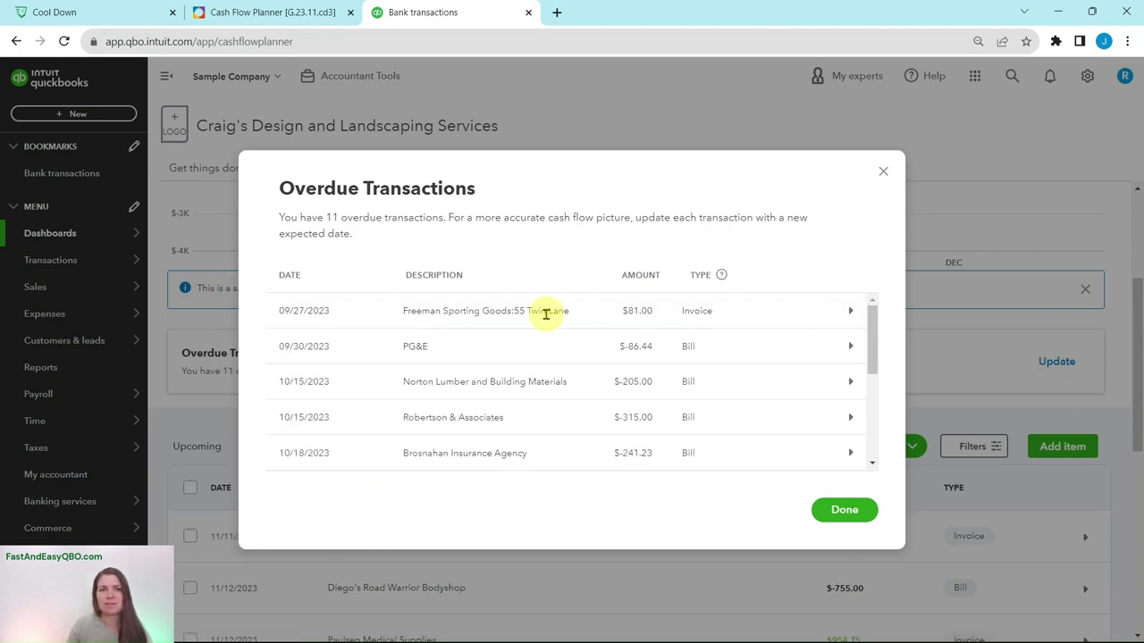
# Update the expected date of the $81.00 Freeman Sporting Goods invoice to 11/30/2023.
pyautogui.click(318, 310)
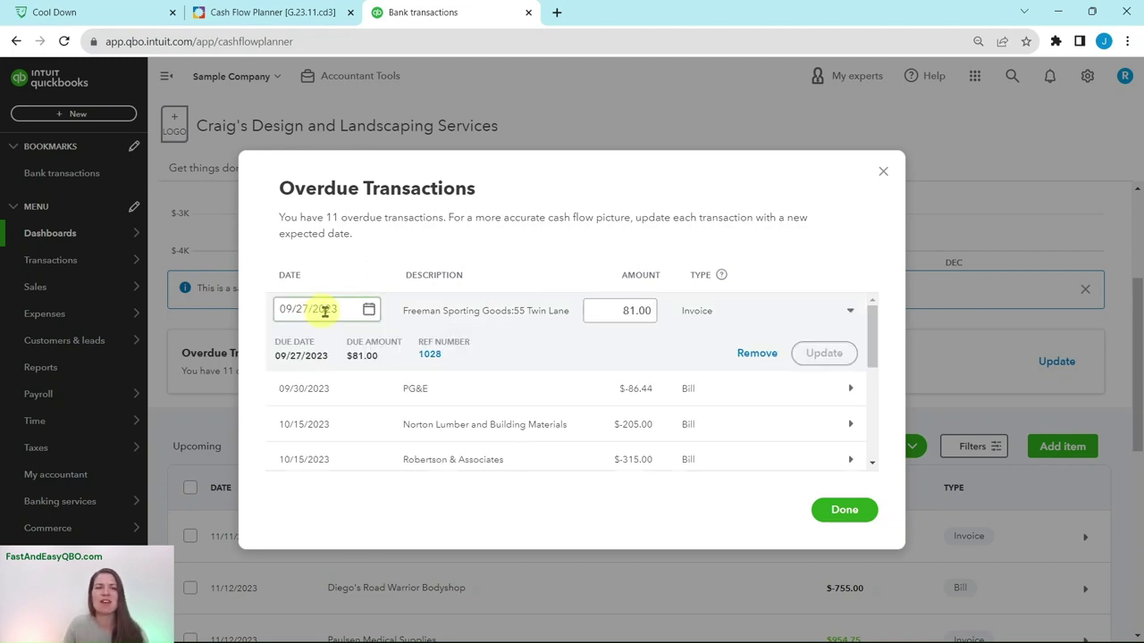
pyautogui.click(369, 310)
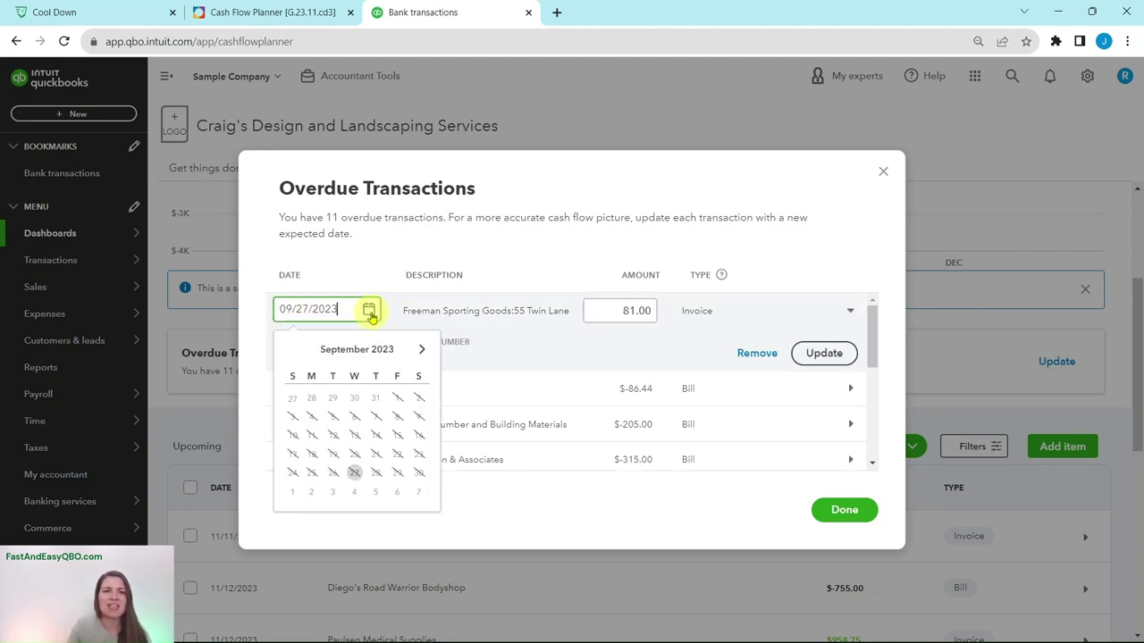
pyautogui.click(421, 349)
pyautogui.click(421, 349)
pyautogui.click(376, 473)
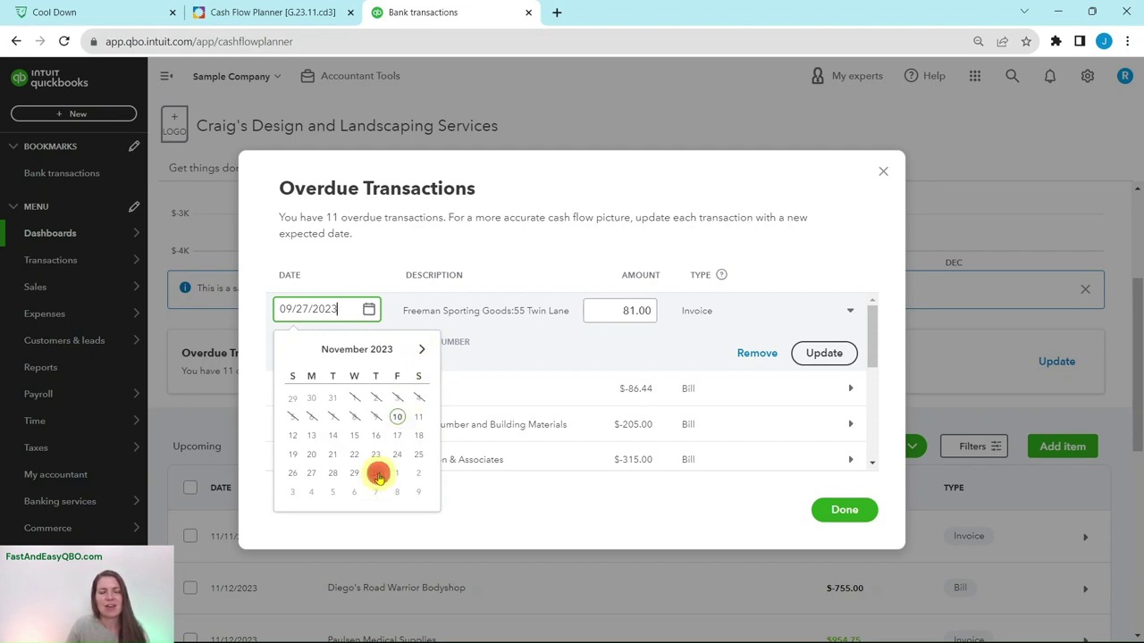
pyautogui.click(824, 354)
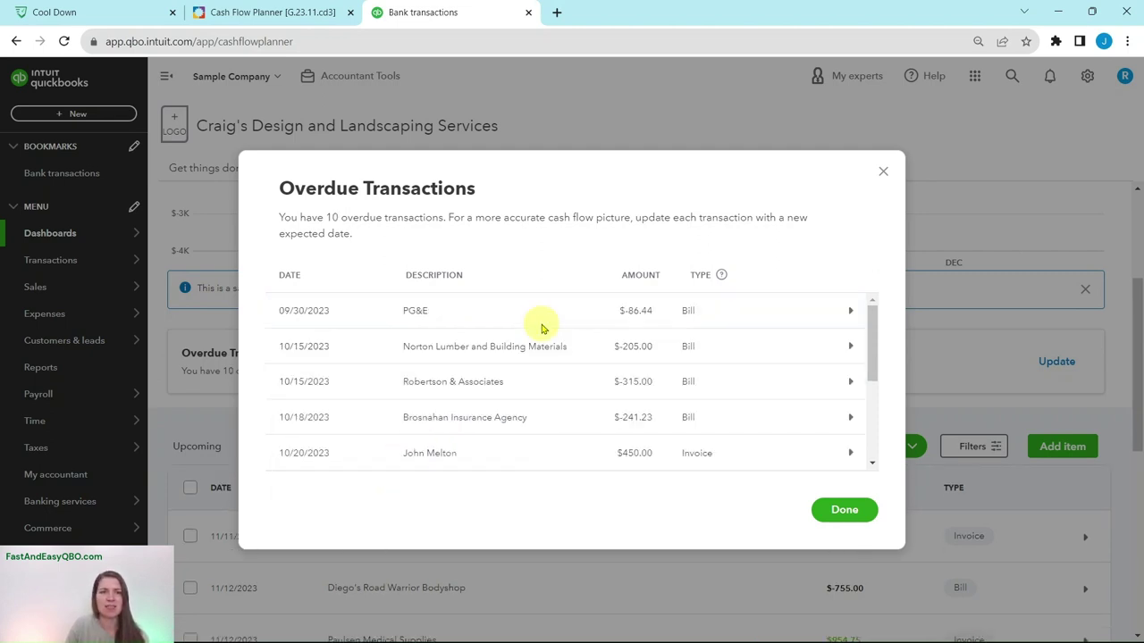
# Update the expected date of the overdue PG&E bill to 11/30/2023.
pyautogui.click(312, 313)
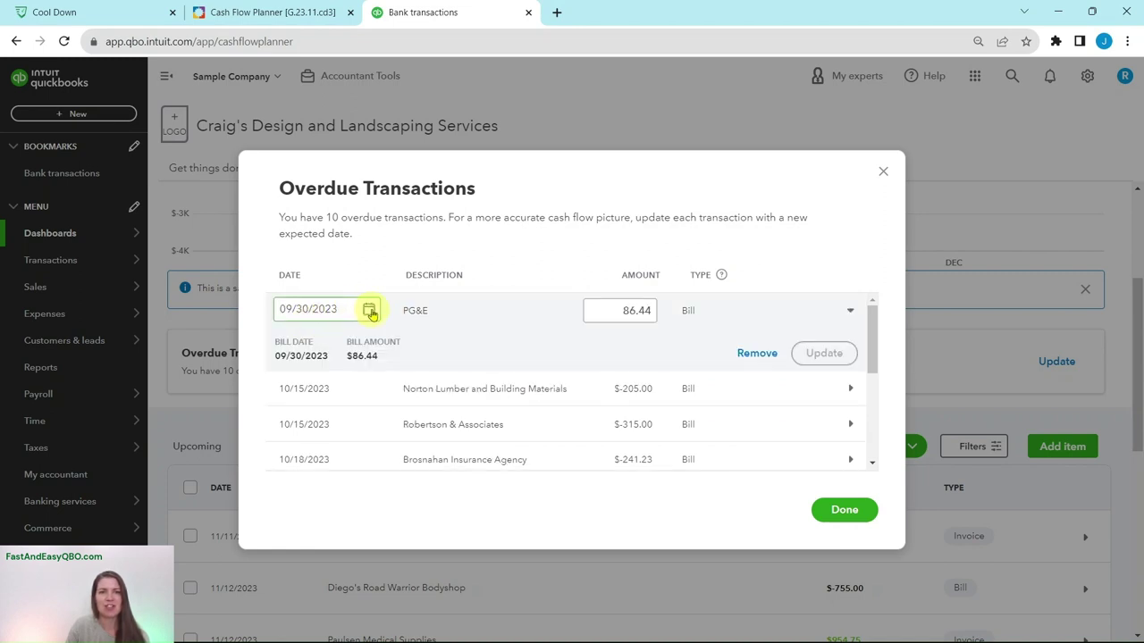
pyautogui.click(367, 309)
pyautogui.click(421, 349)
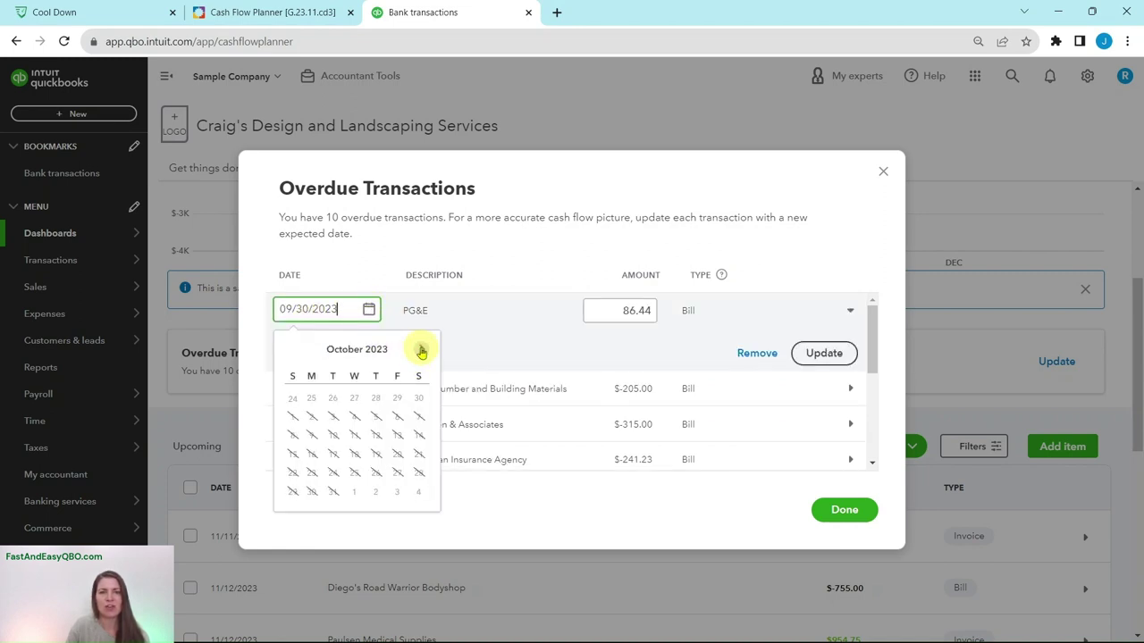
pyautogui.click(421, 349)
pyautogui.click(376, 472)
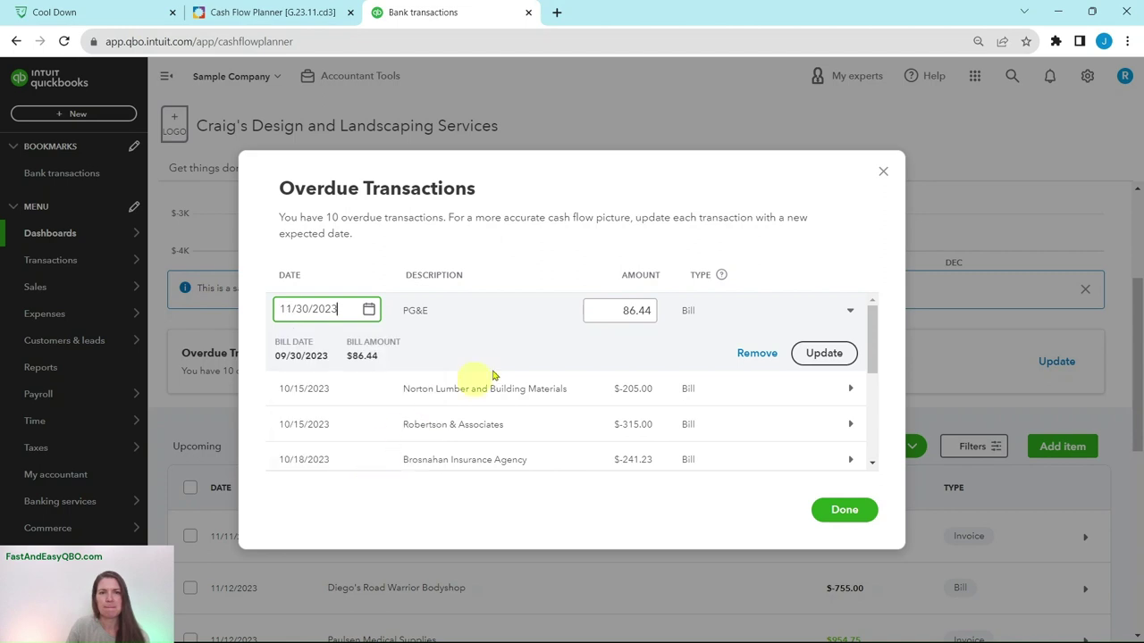
pyautogui.click(822, 353)
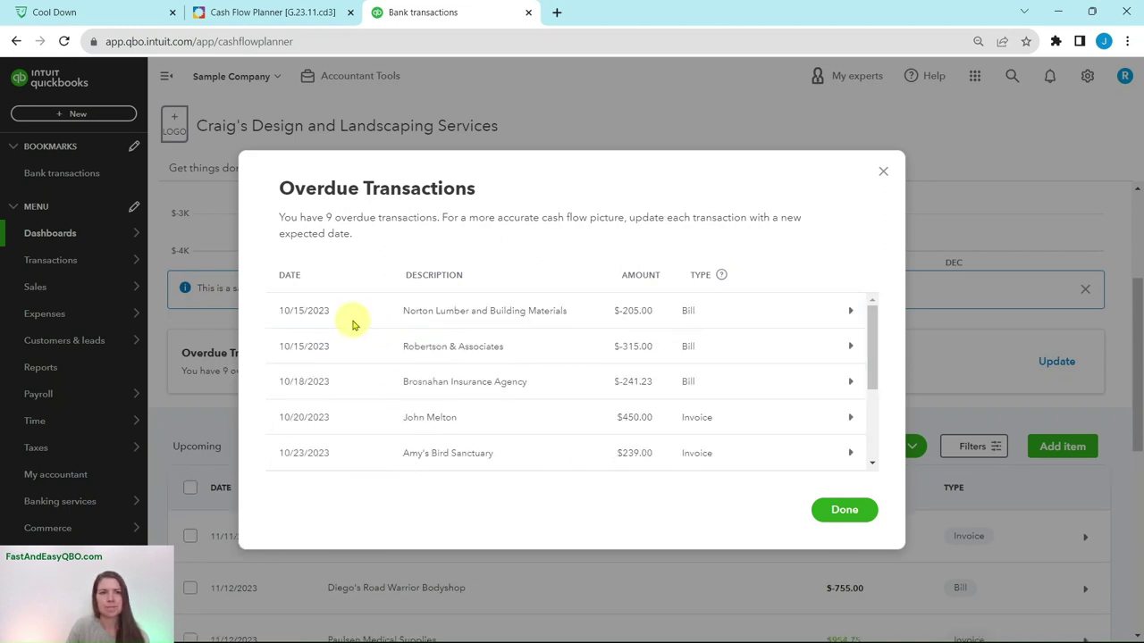
# Update the expected date of the overdue Norton Lumber and Building Materials bill to 11/30/2023.
pyautogui.click(306, 310)
pyautogui.click(368, 309)
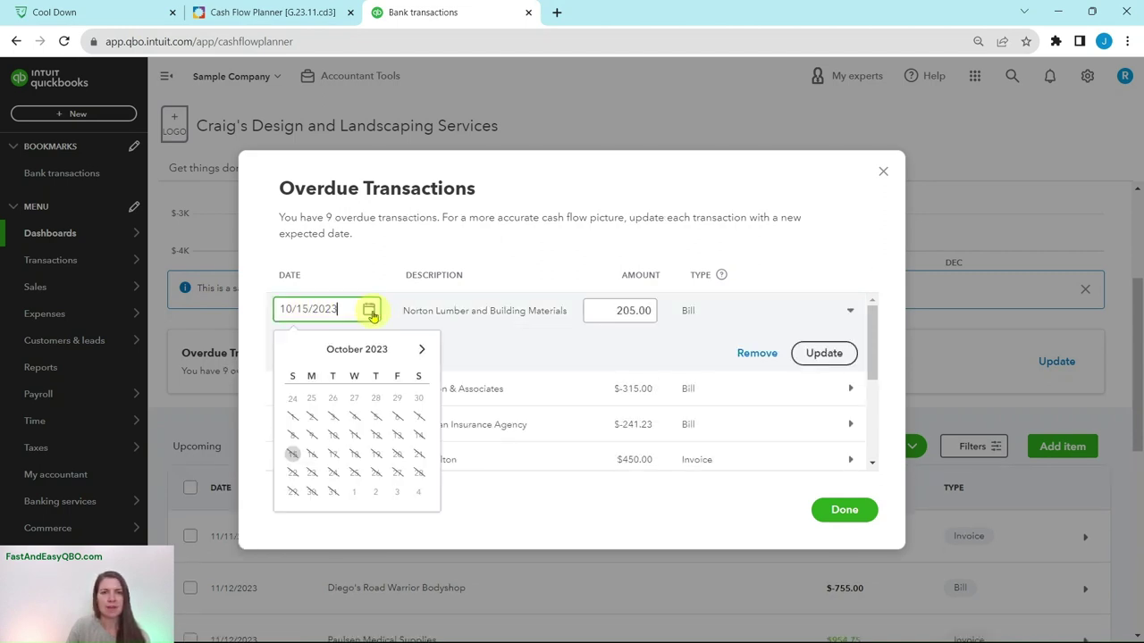
pyautogui.click(422, 350)
pyautogui.click(423, 350)
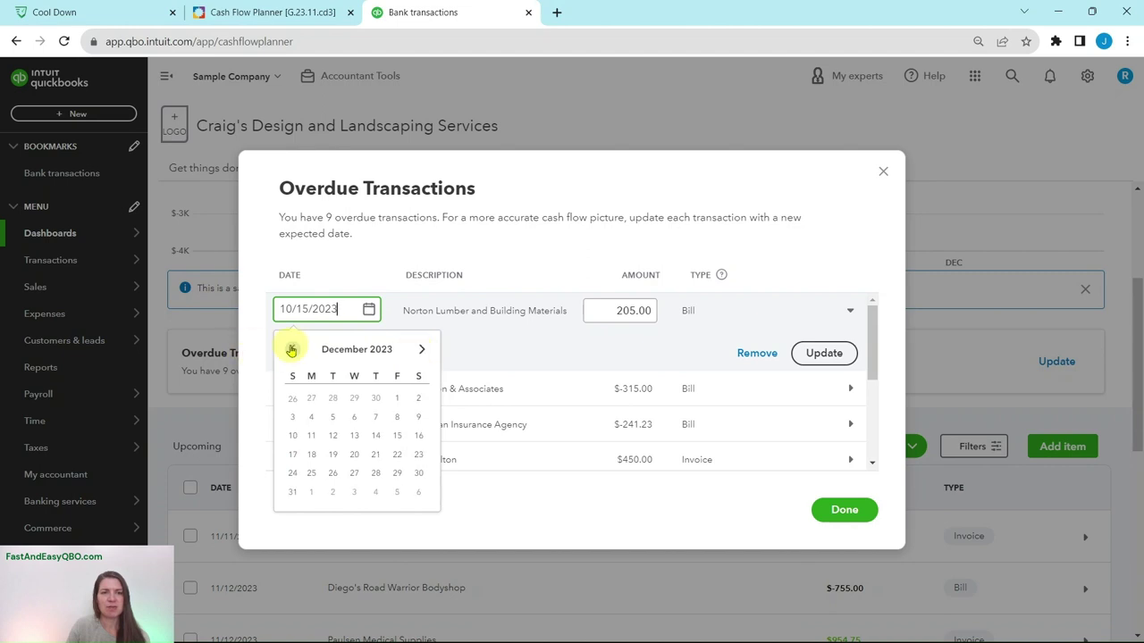
pyautogui.click(294, 350)
pyautogui.click(375, 474)
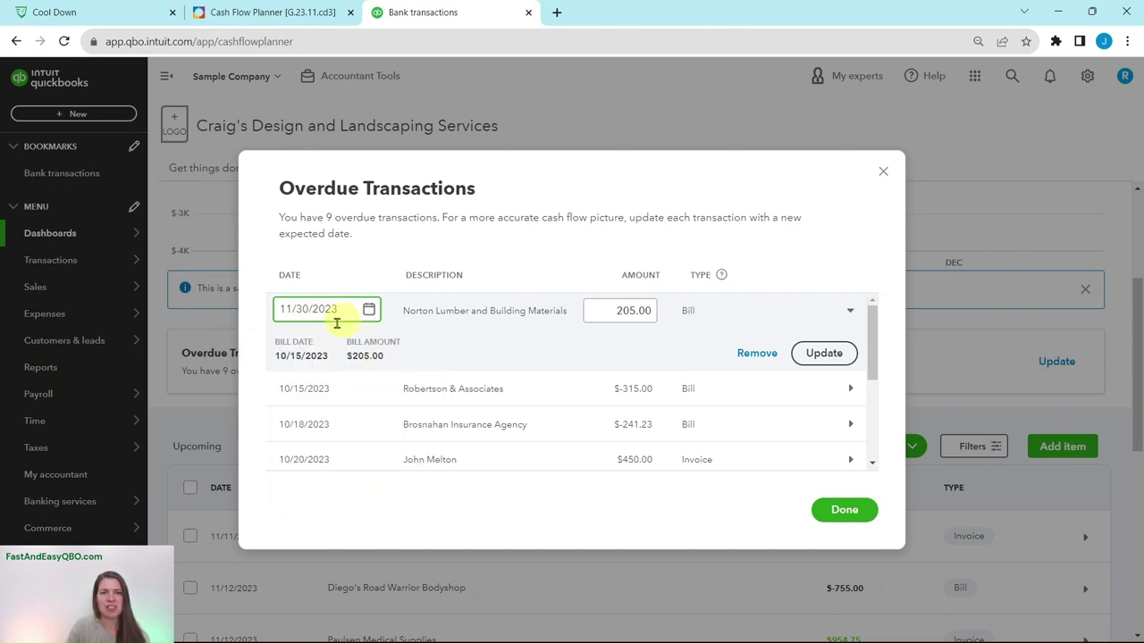
pyautogui.click(824, 353)
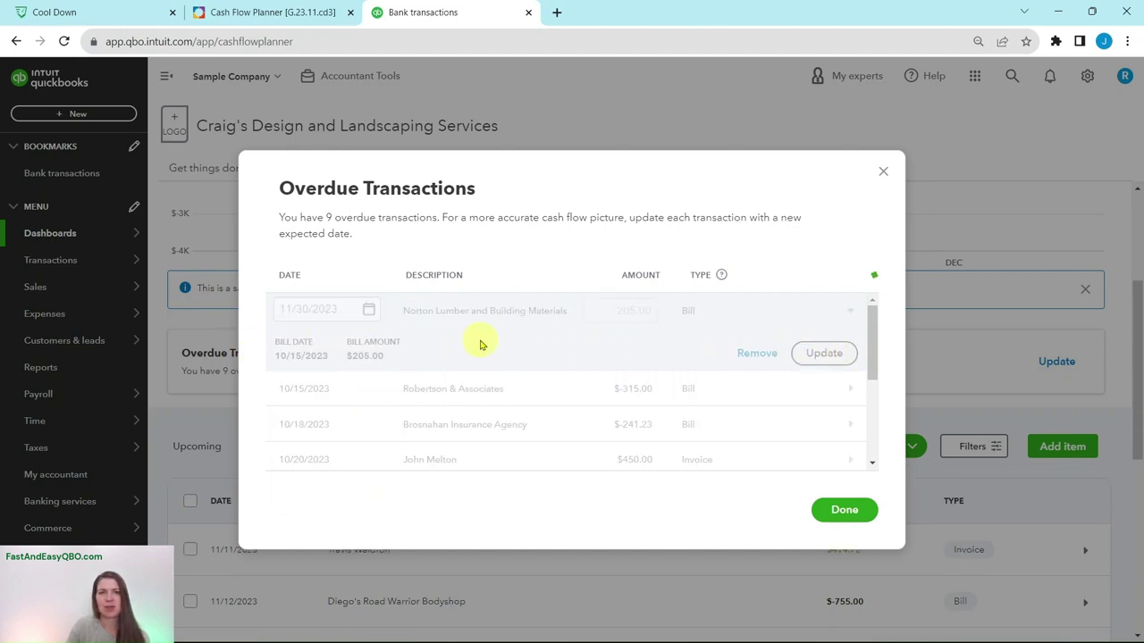
# Update the expected date of the overdue Robertson & Associates bill to 11/30/2023.
pyautogui.click(323, 310)
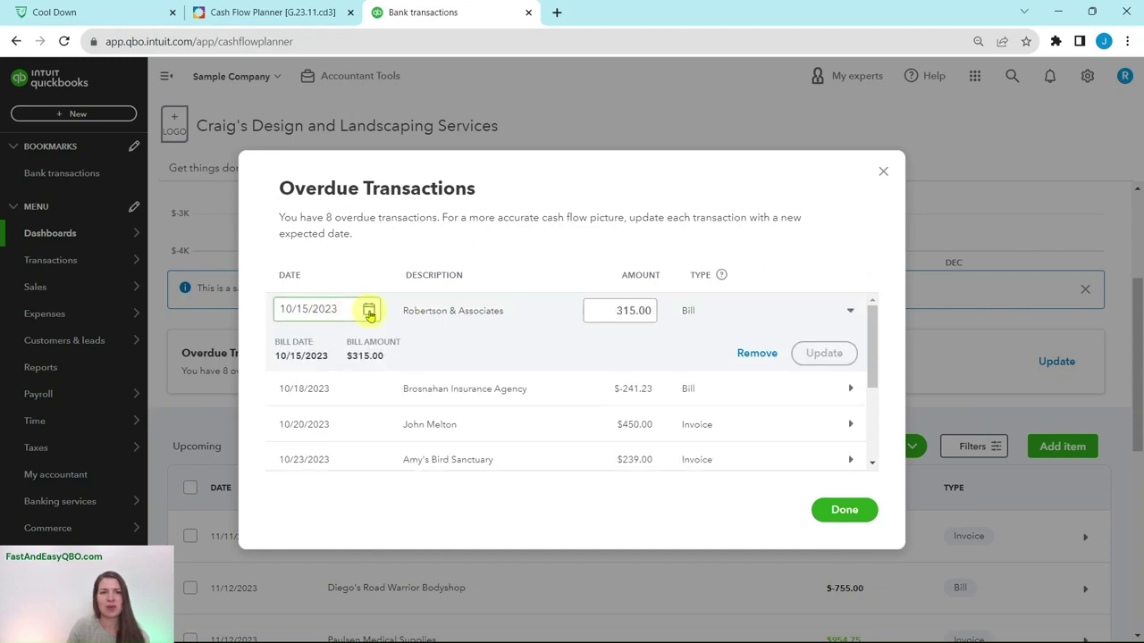
pyautogui.click(369, 311)
pyautogui.click(421, 350)
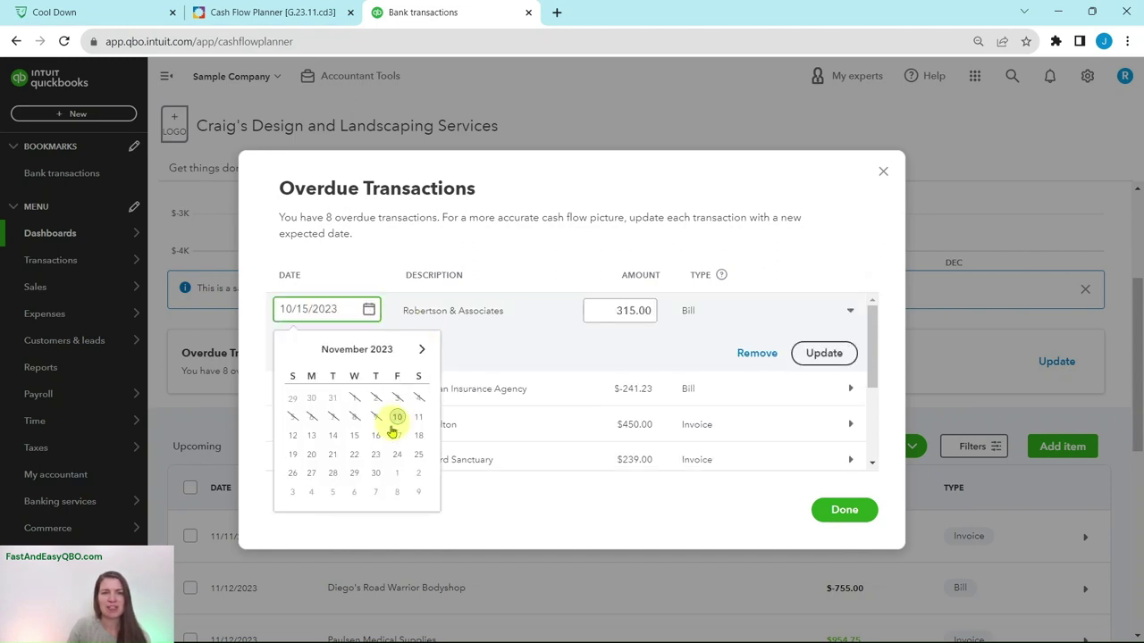
pyautogui.click(376, 473)
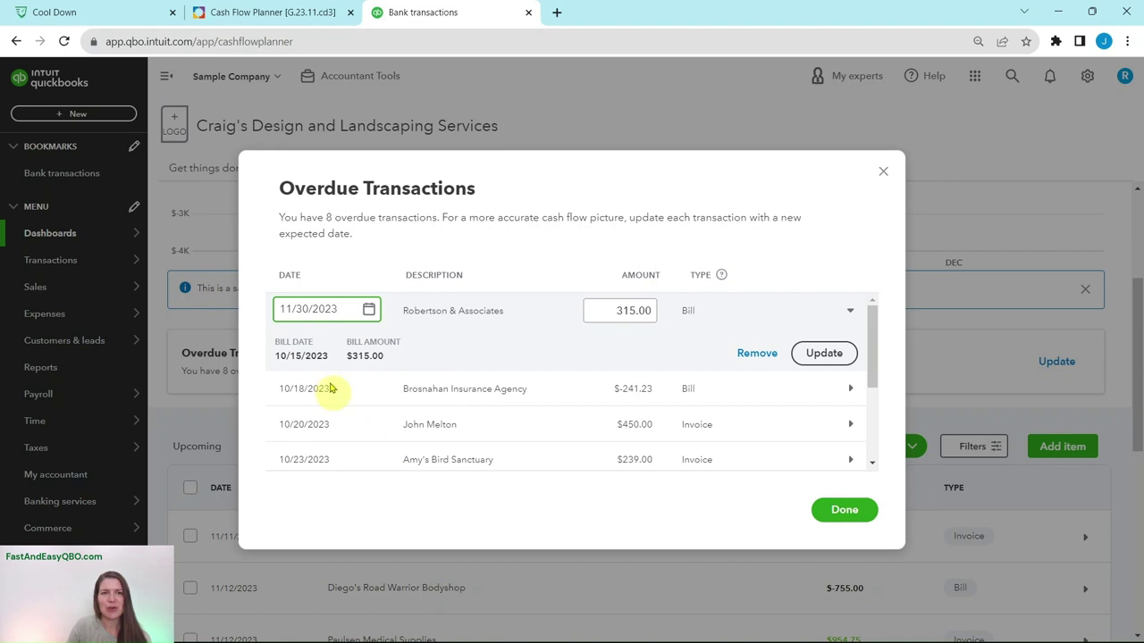
pyautogui.click(830, 356)
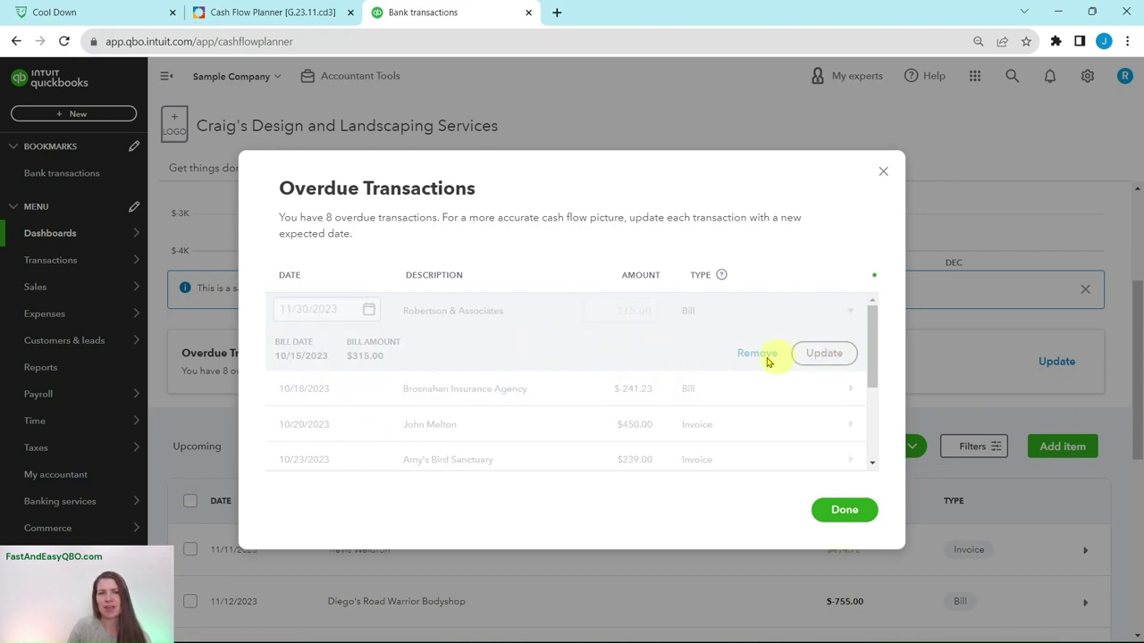
# Update the expected date of the overdue Brosnahan Insurance Agency bill to 11/30/2023.
pyautogui.click(318, 310)
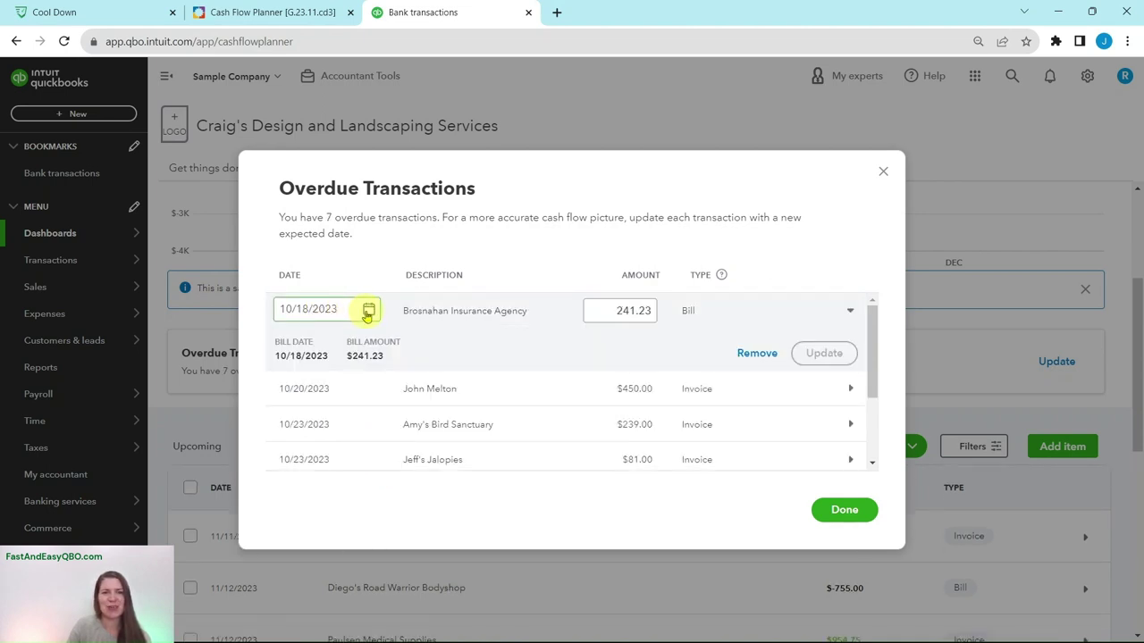
pyautogui.click(367, 313)
pyautogui.click(422, 350)
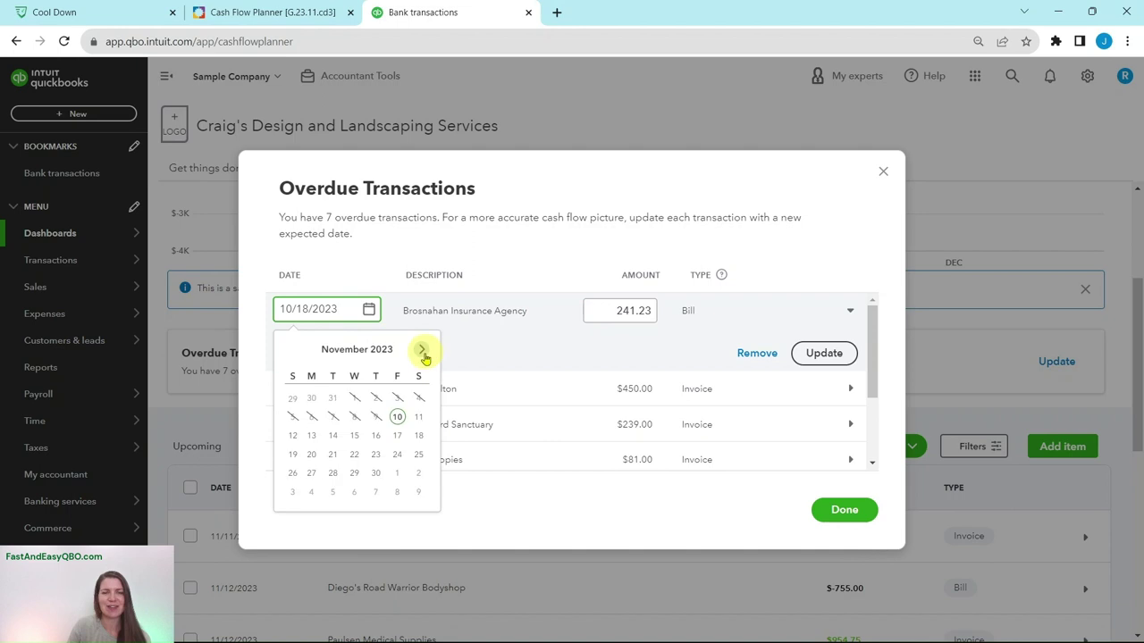
pyautogui.click(375, 474)
pyautogui.click(831, 355)
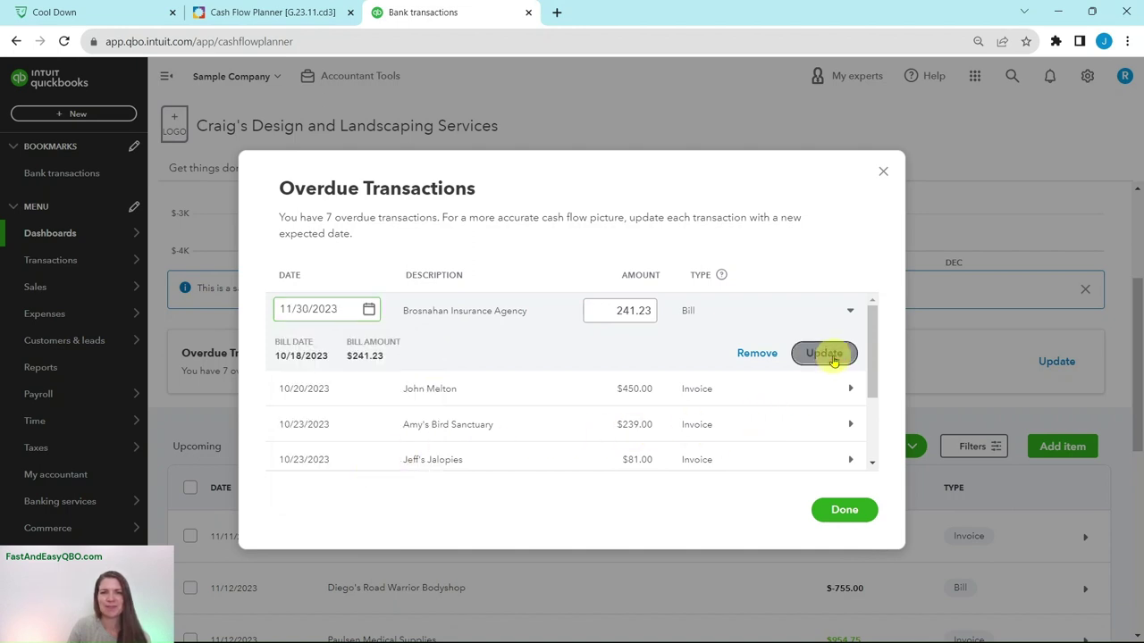
# Update the expected date of the overdue $450.00 customer invoice to 11/30/2023.
pyautogui.click(319, 311)
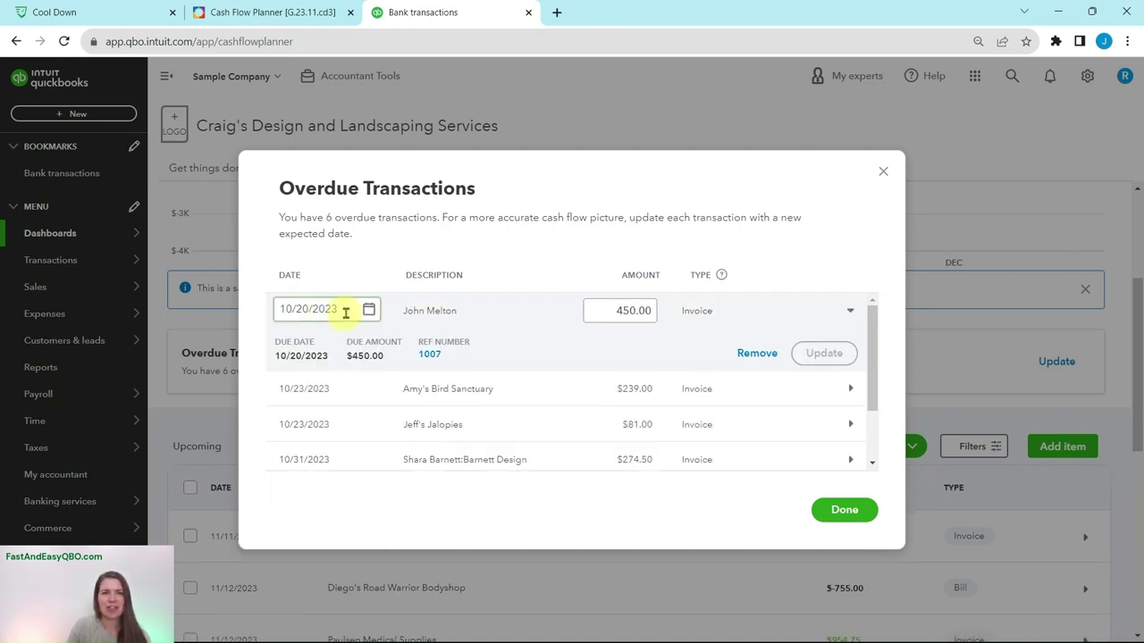
pyautogui.click(370, 311)
pyautogui.click(422, 350)
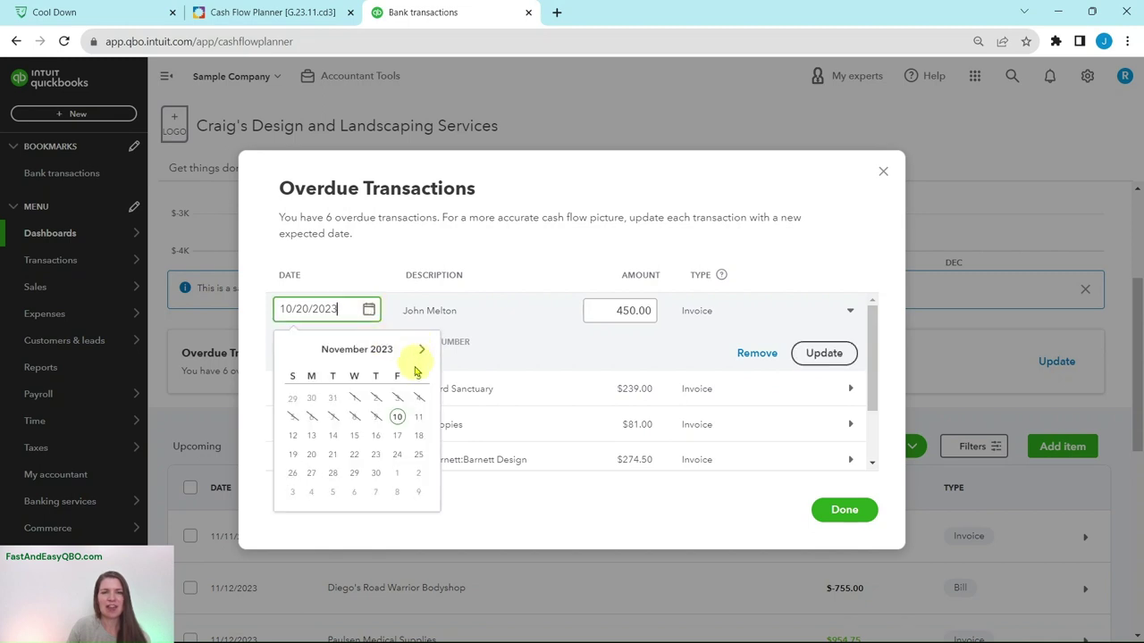
pyautogui.click(375, 474)
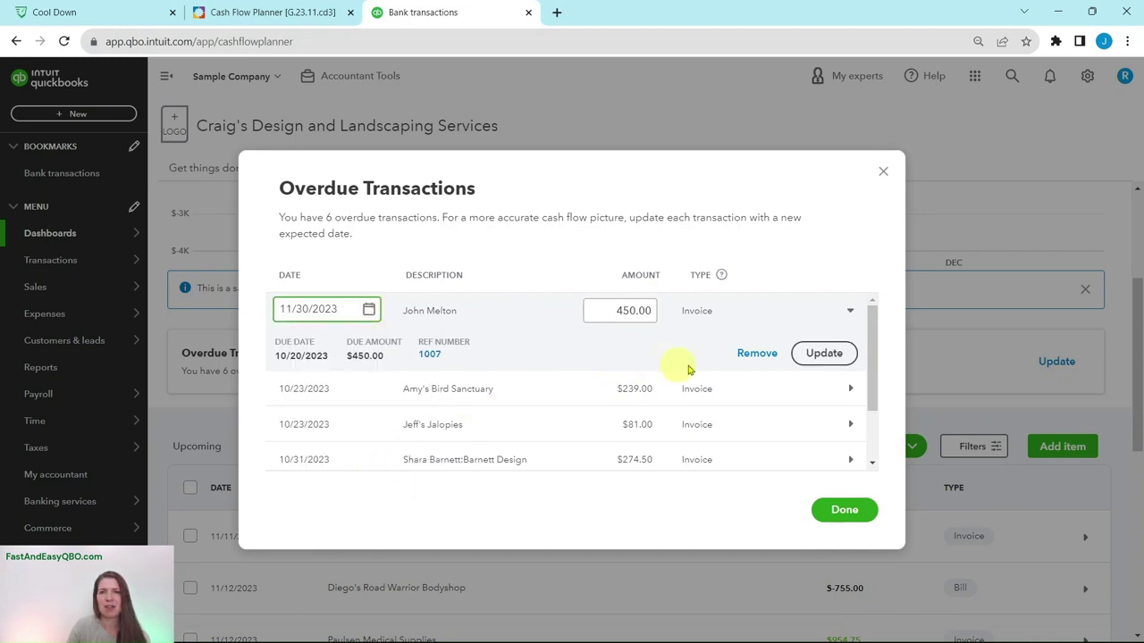
pyautogui.click(823, 358)
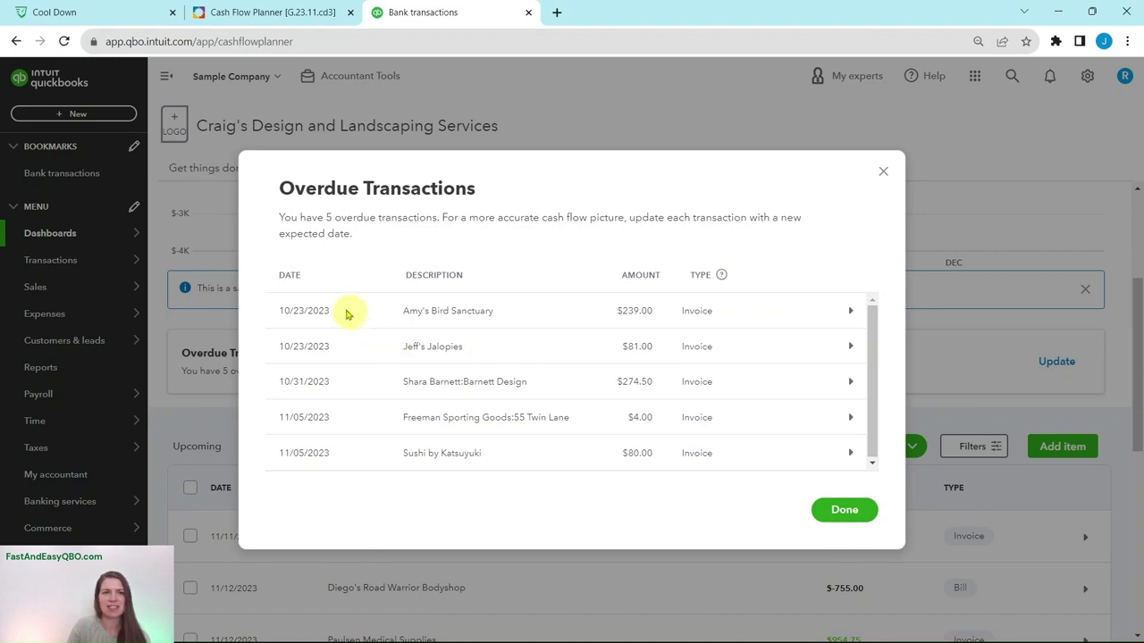
# Update the expected date of the overdue Amy's Bird Sanctuary invoice to 11/30/2023.
pyautogui.click(325, 310)
pyautogui.click(368, 310)
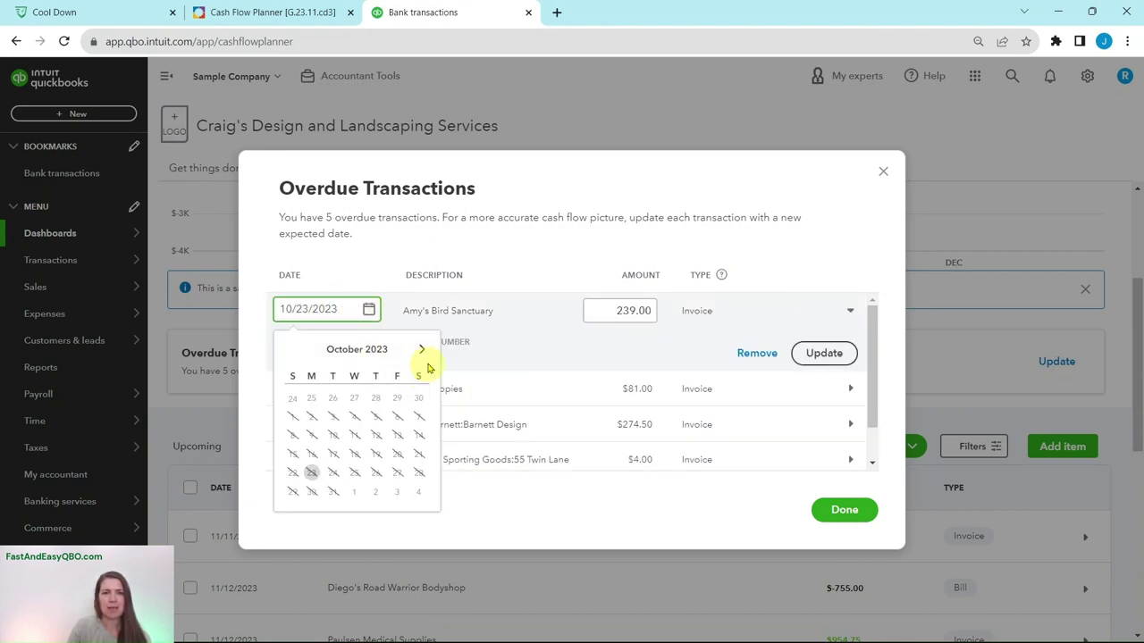
pyautogui.click(422, 350)
pyautogui.click(394, 474)
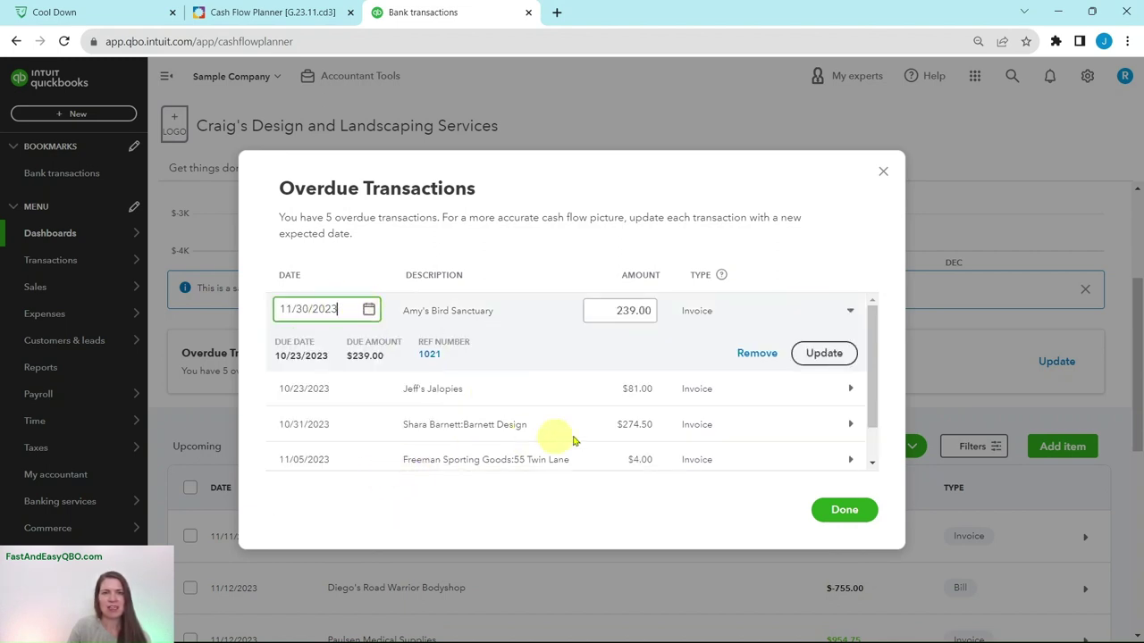
pyautogui.click(808, 354)
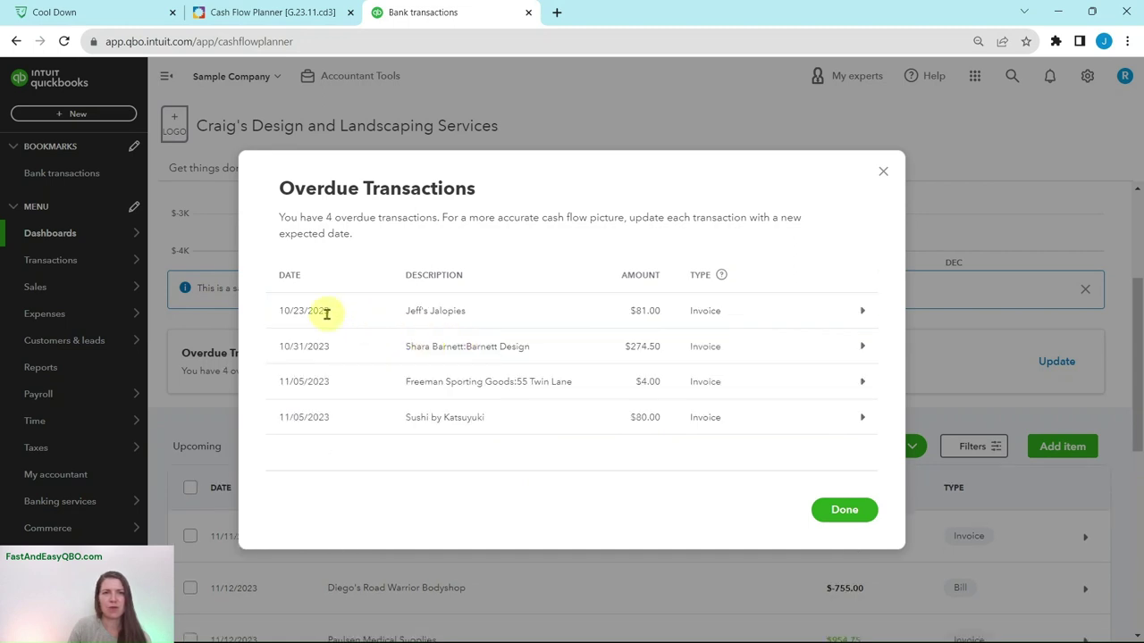
# Update the expected date of the overdue Jeff's Jalopies invoice to 11/30/2023.
pyautogui.click(324, 311)
pyautogui.click(368, 311)
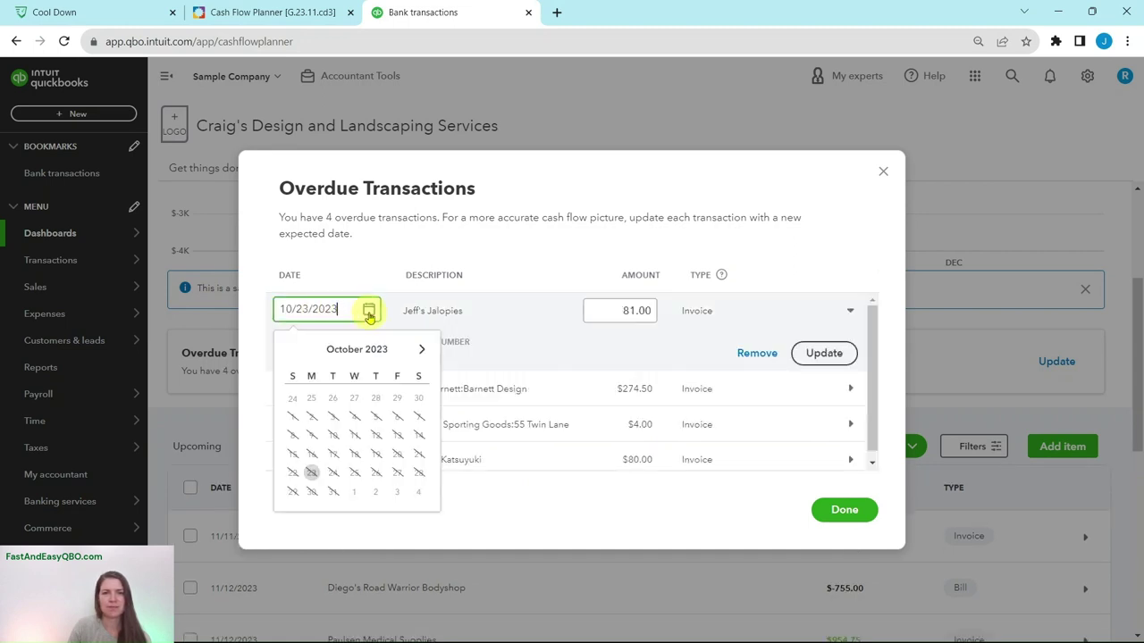
pyautogui.click(422, 350)
pyautogui.click(375, 473)
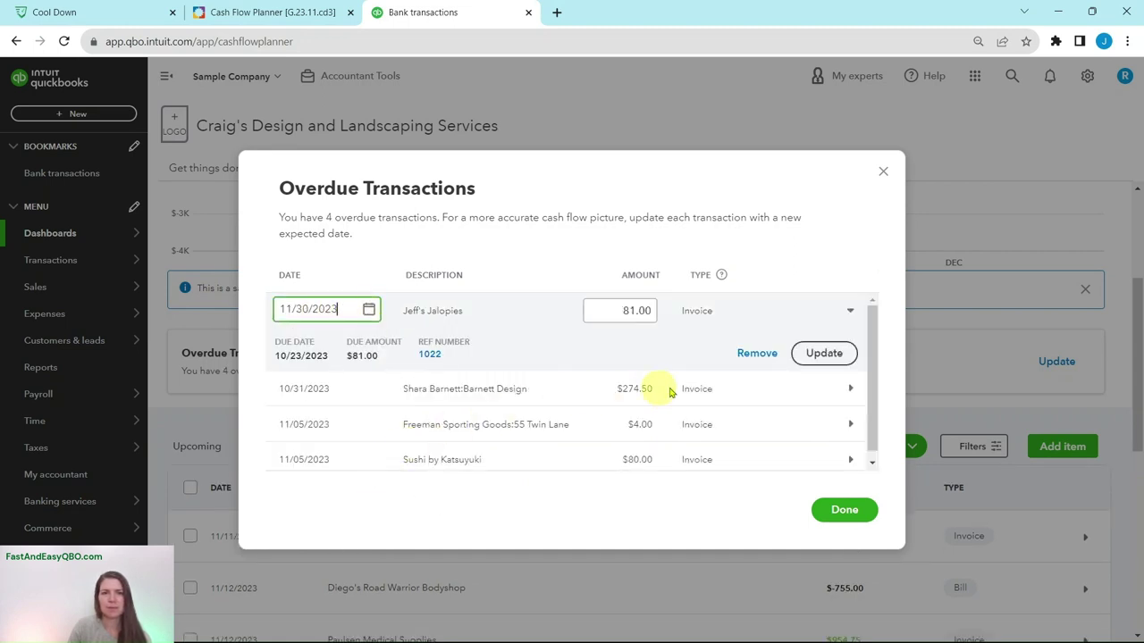
pyautogui.click(814, 353)
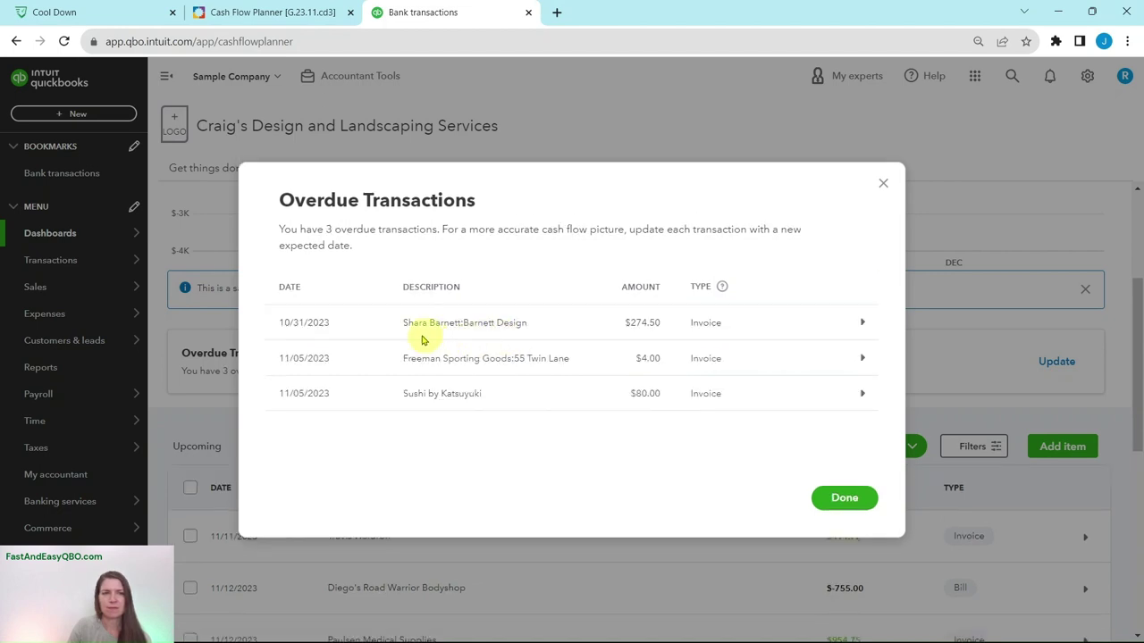
# Update the expected date of the overdue Barnett Design invoice to 11/30/2023.
pyautogui.click(316, 322)
pyautogui.click(370, 325)
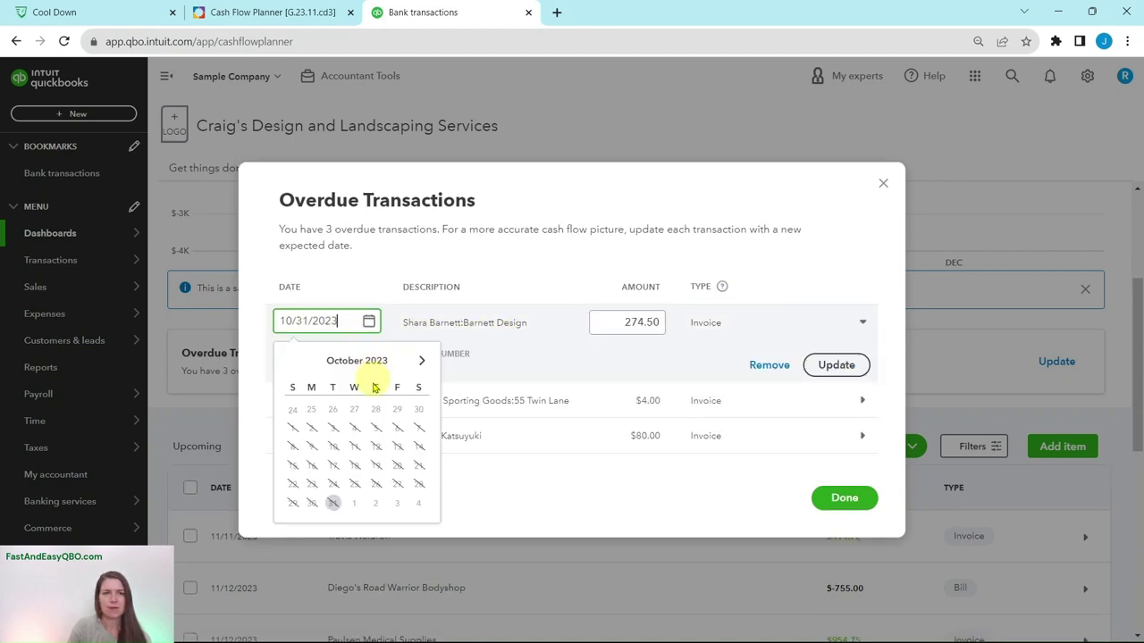
pyautogui.click(421, 360)
pyautogui.click(373, 492)
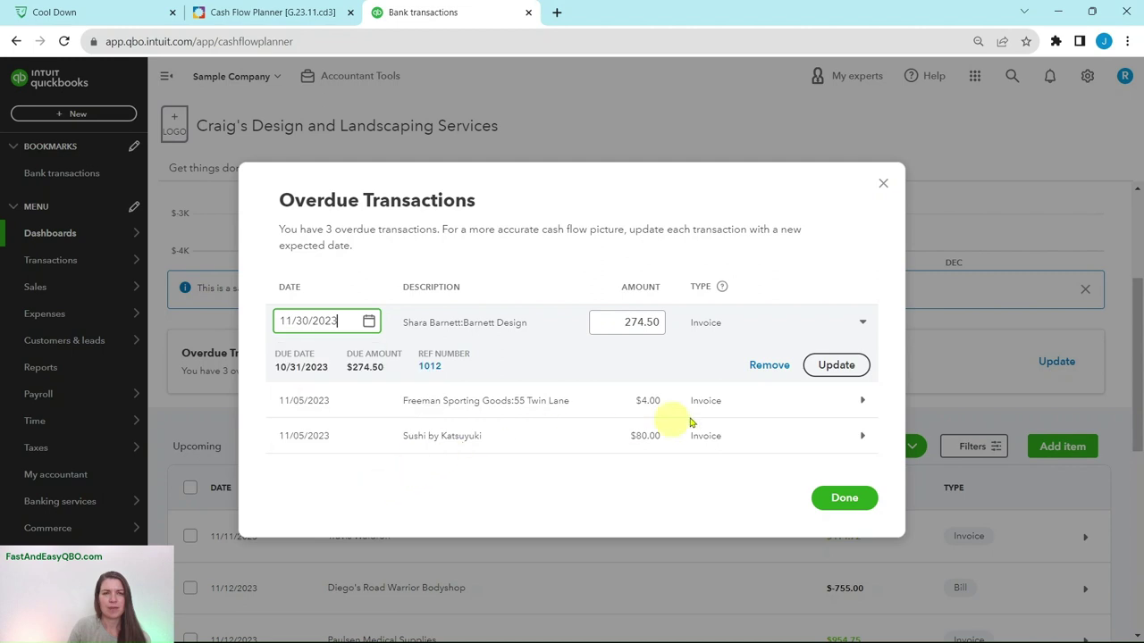
pyautogui.click(824, 365)
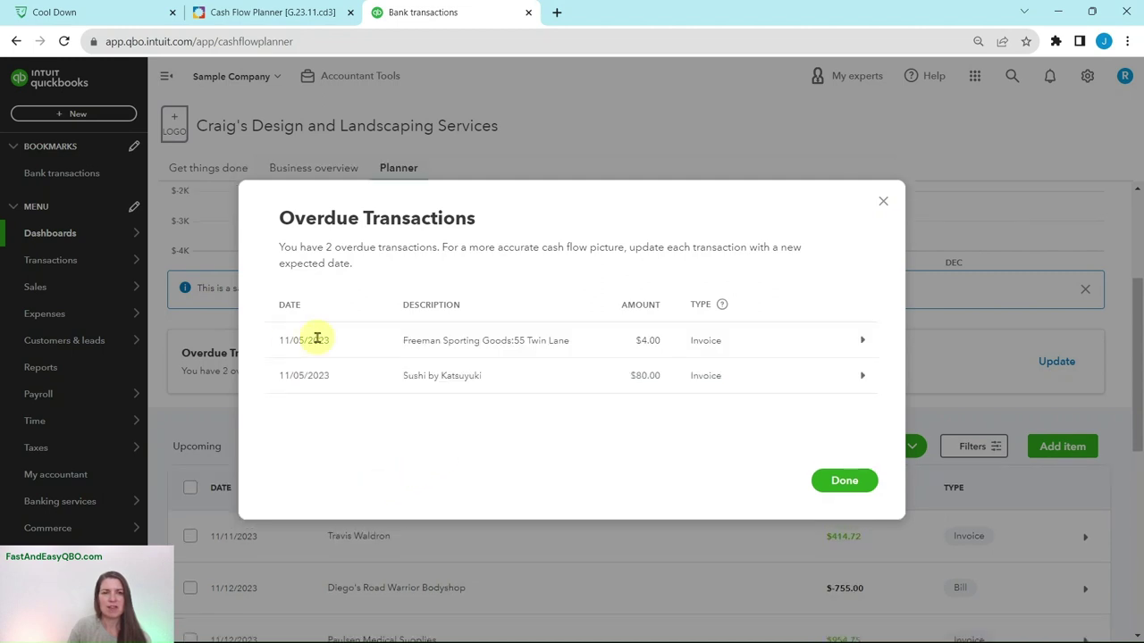
# Update the expected date of the overdue Freeman Sporting Goods invoice to 11/30/2023.
pyautogui.click(318, 341)
pyautogui.click(346, 341)
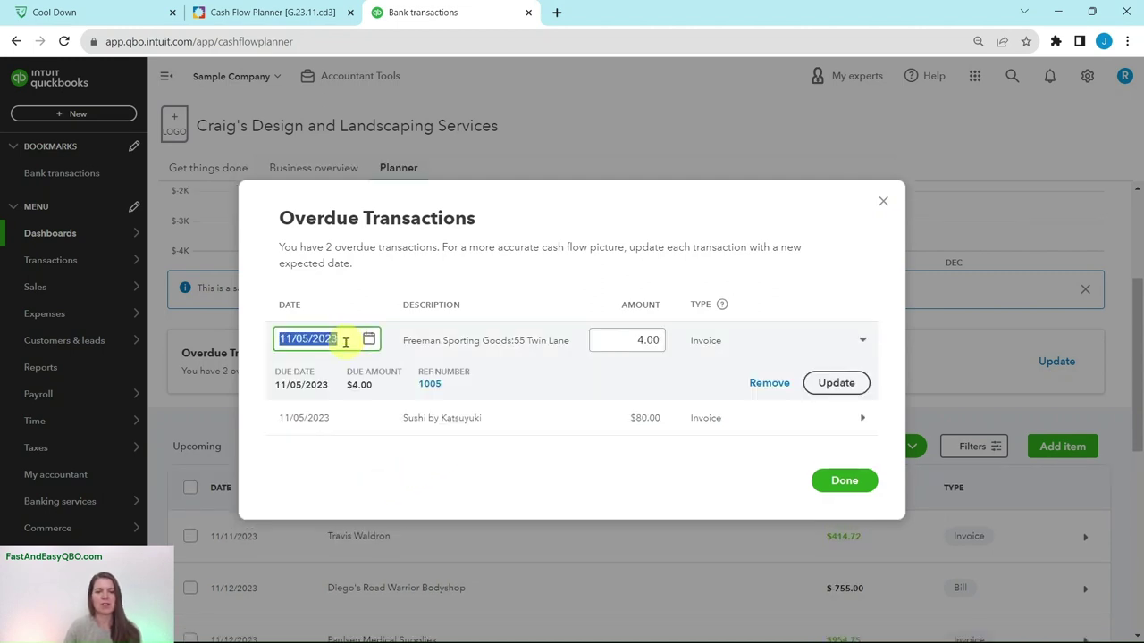
pyautogui.write('11/01/2023')
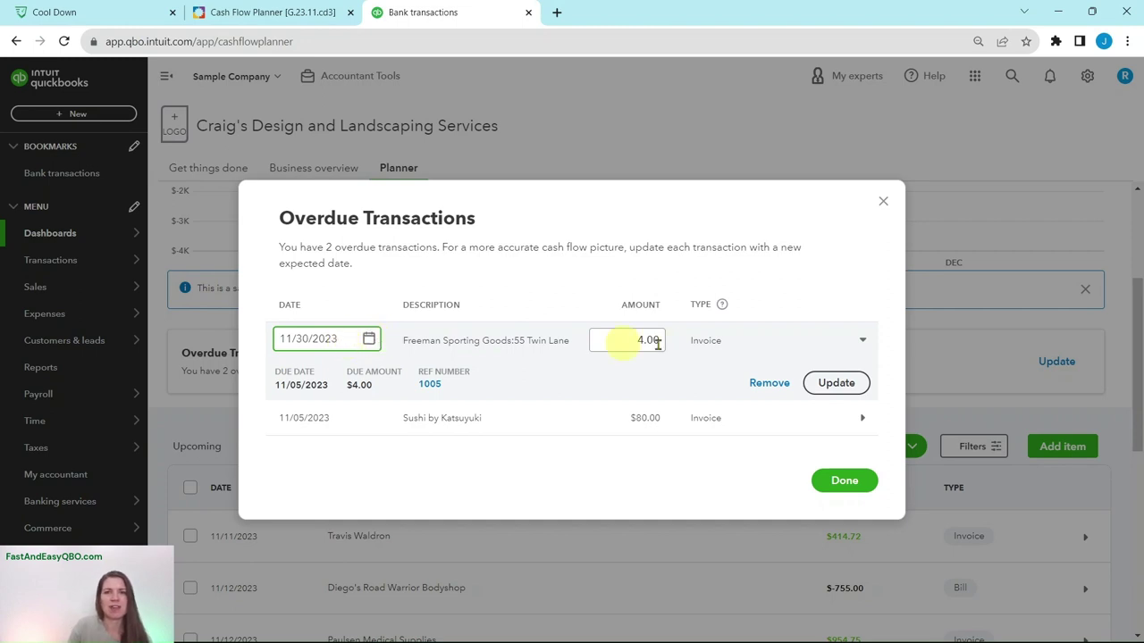
pyautogui.click(837, 385)
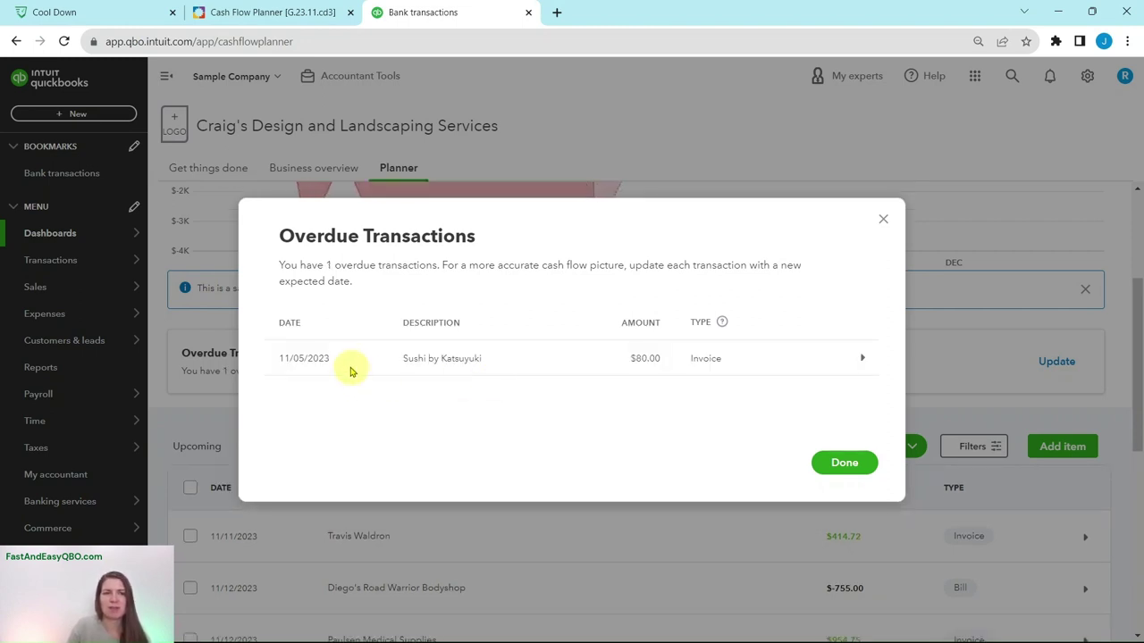
# Update the expected date of the overdue Sushi by Katsuyuki invoice to 11/30/2023.
pyautogui.click(346, 362)
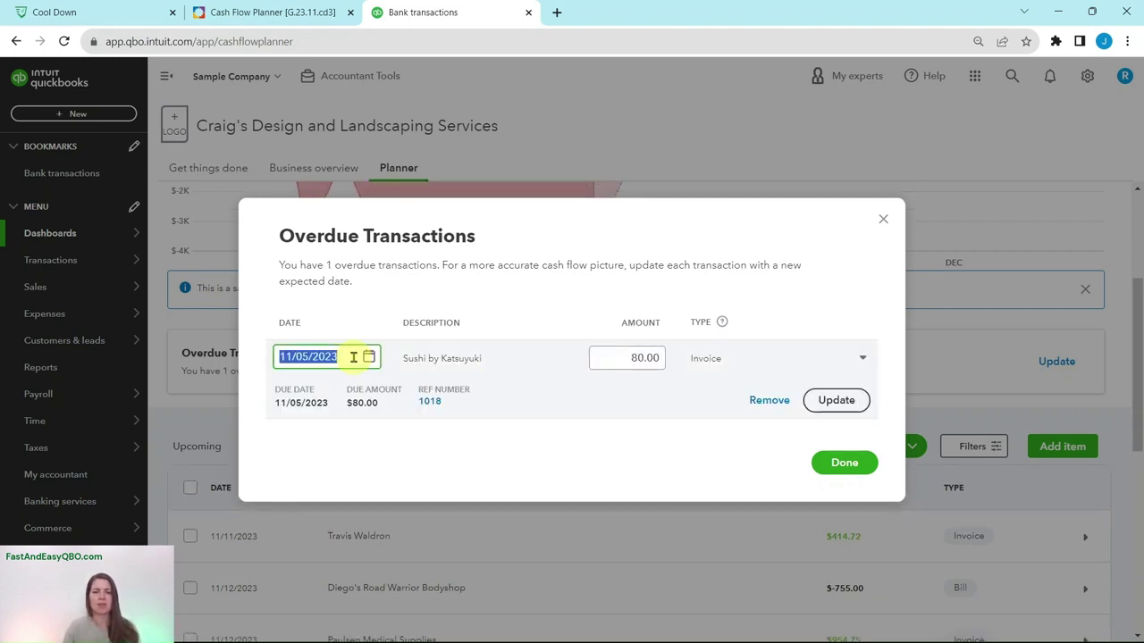
pyautogui.write('11/01/2023')
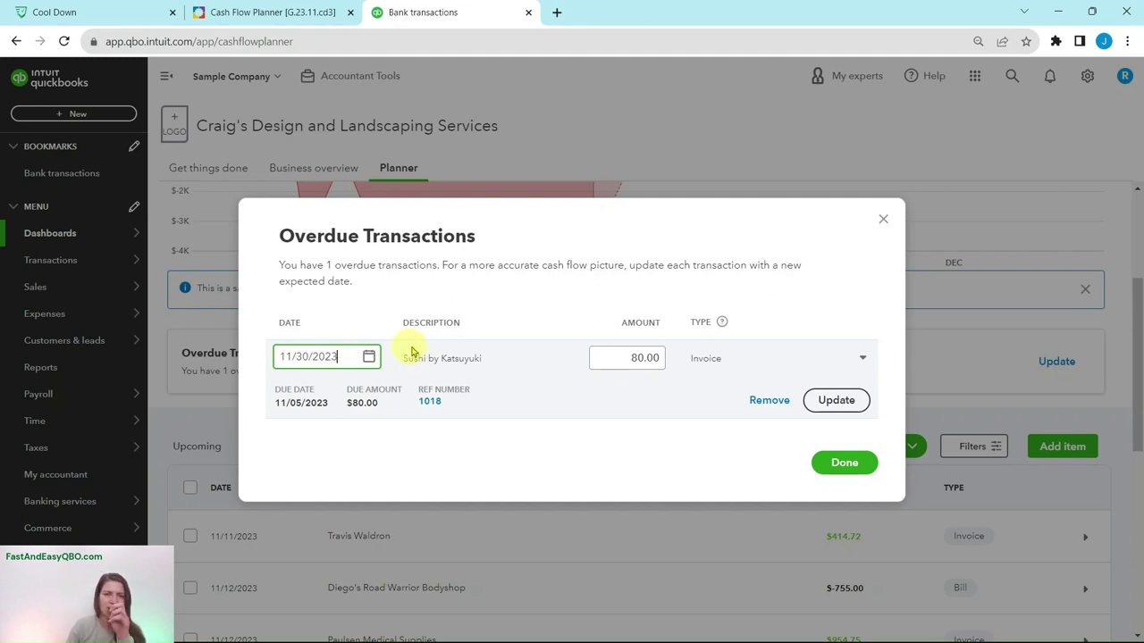
pyautogui.click(836, 400)
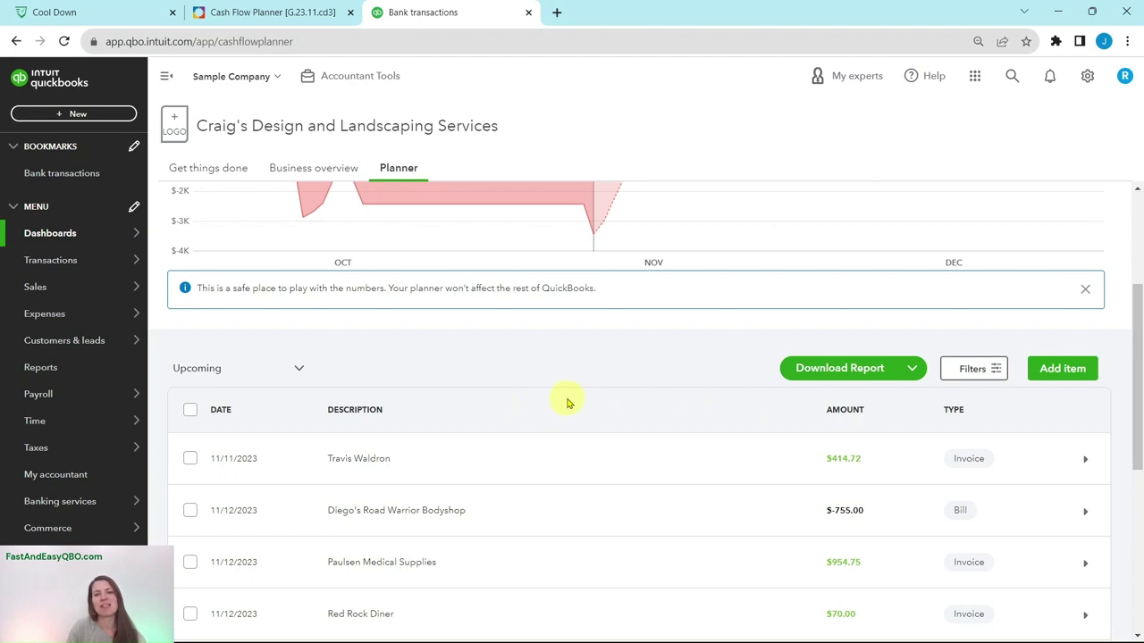
# Examine the November 30 projection on the cash balance chart and compare it with Step 14 of the exercise.
pyautogui.scroll(3, 663, 396)
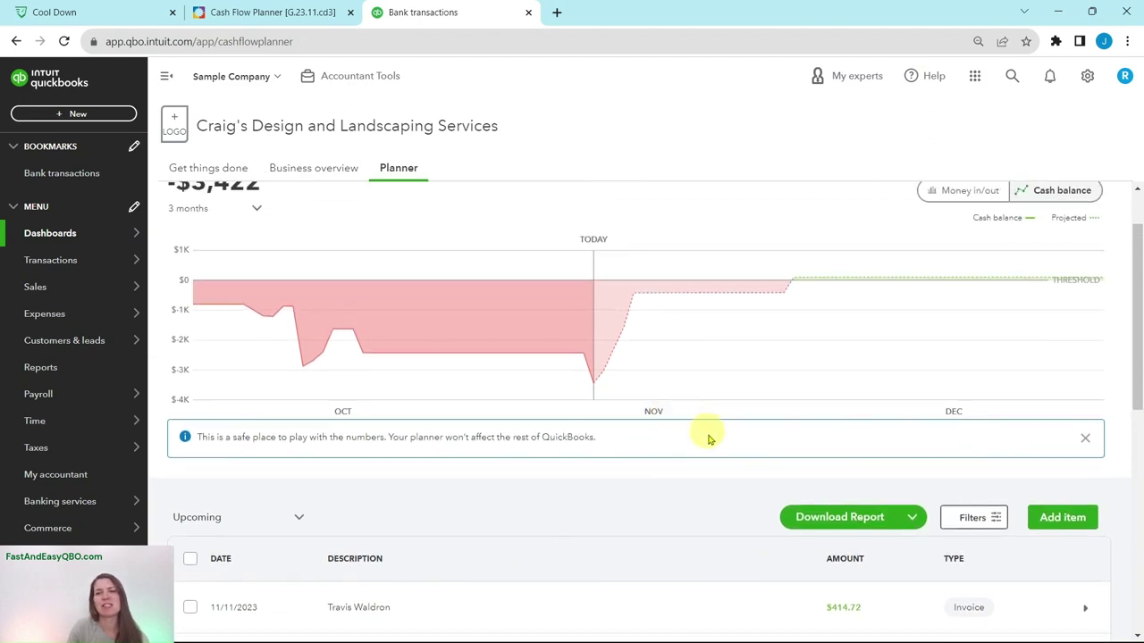
pyautogui.moveTo(592, 457)
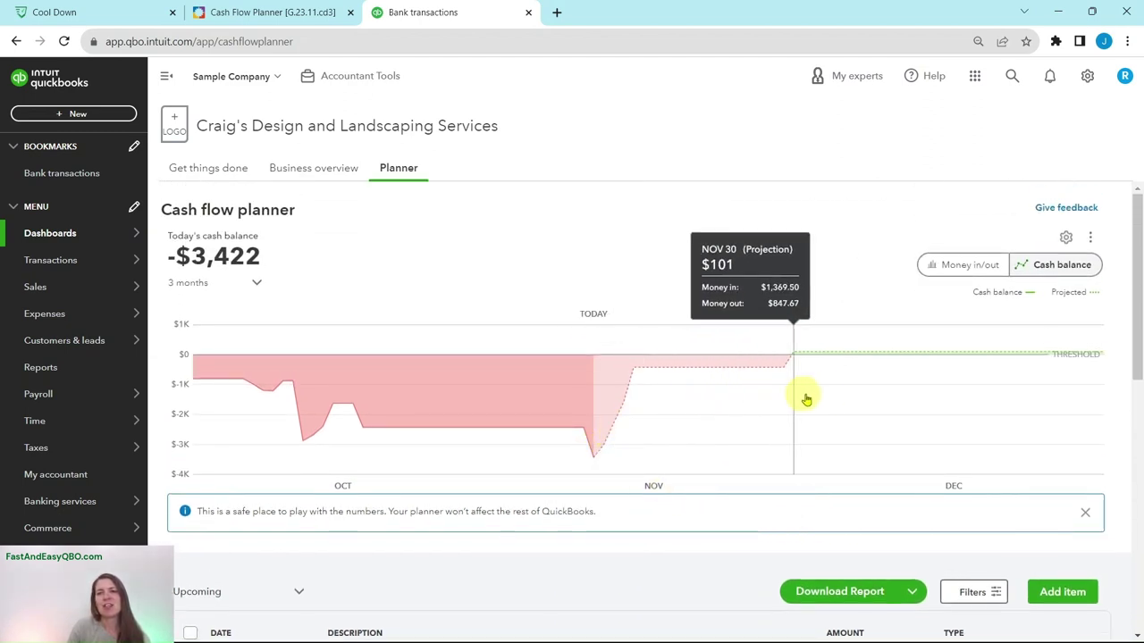
pyautogui.click(295, 13)
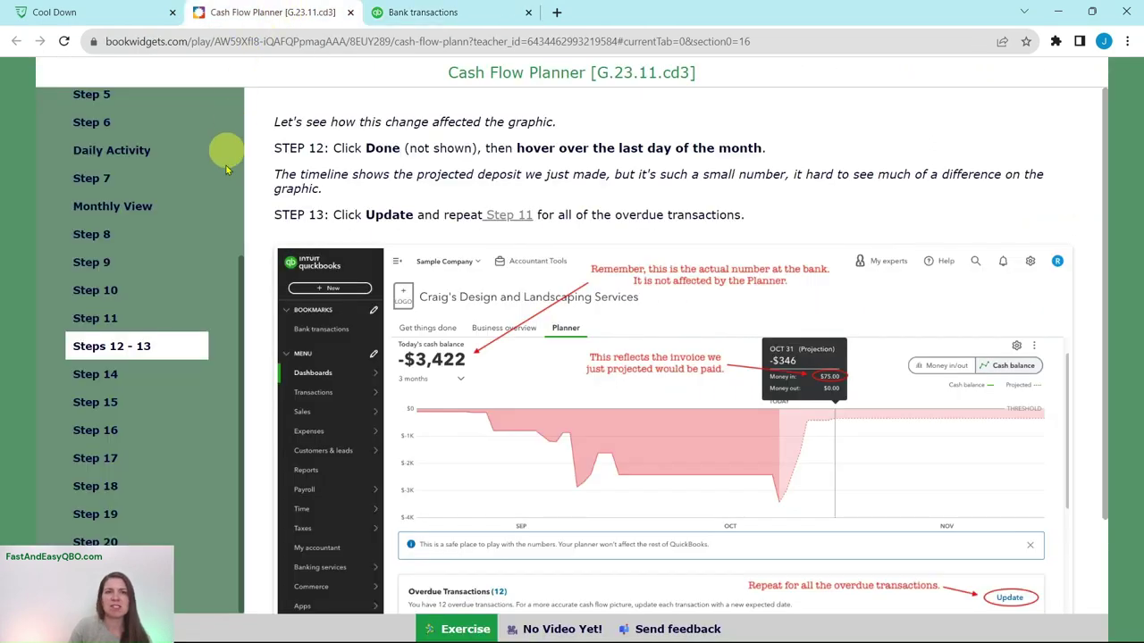
pyautogui.click(122, 371)
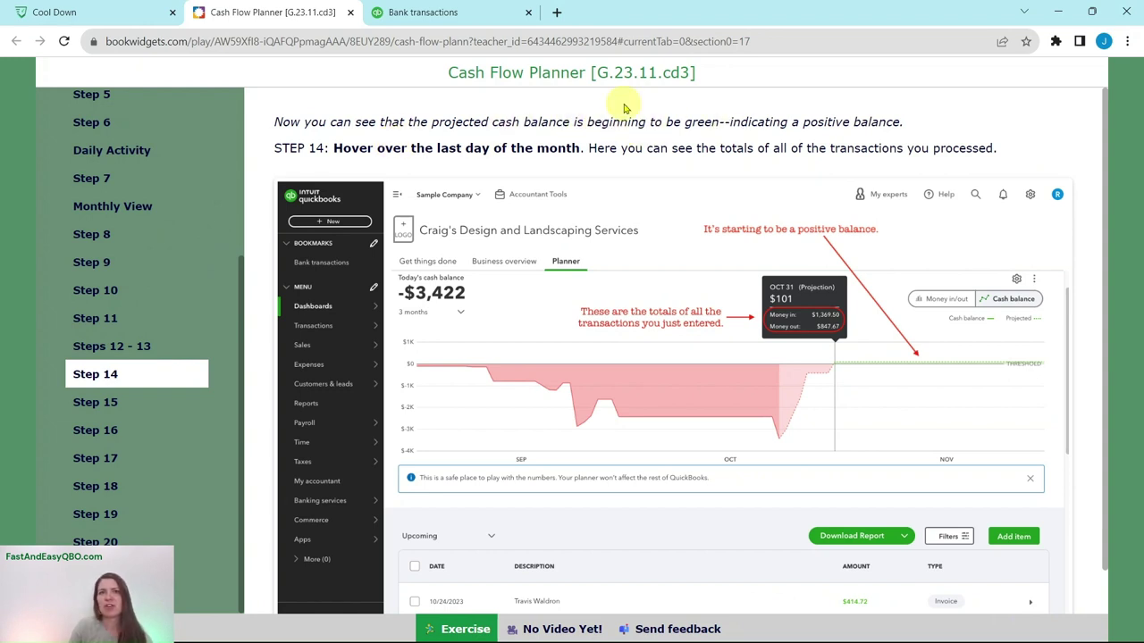
pyautogui.click(447, 12)
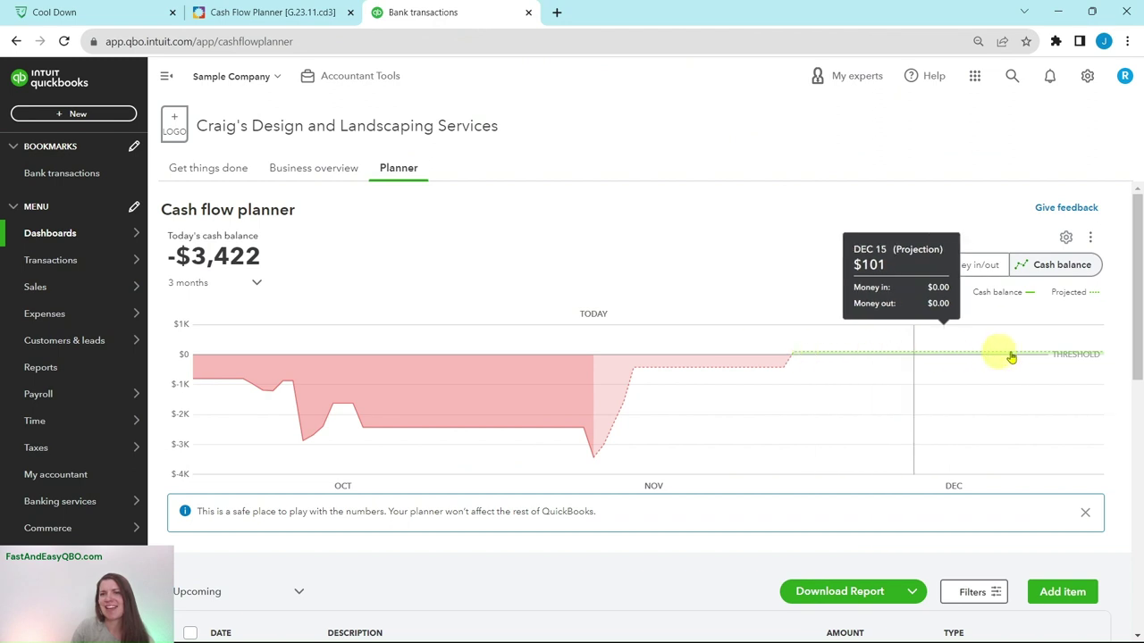
pyautogui.click(283, 14)
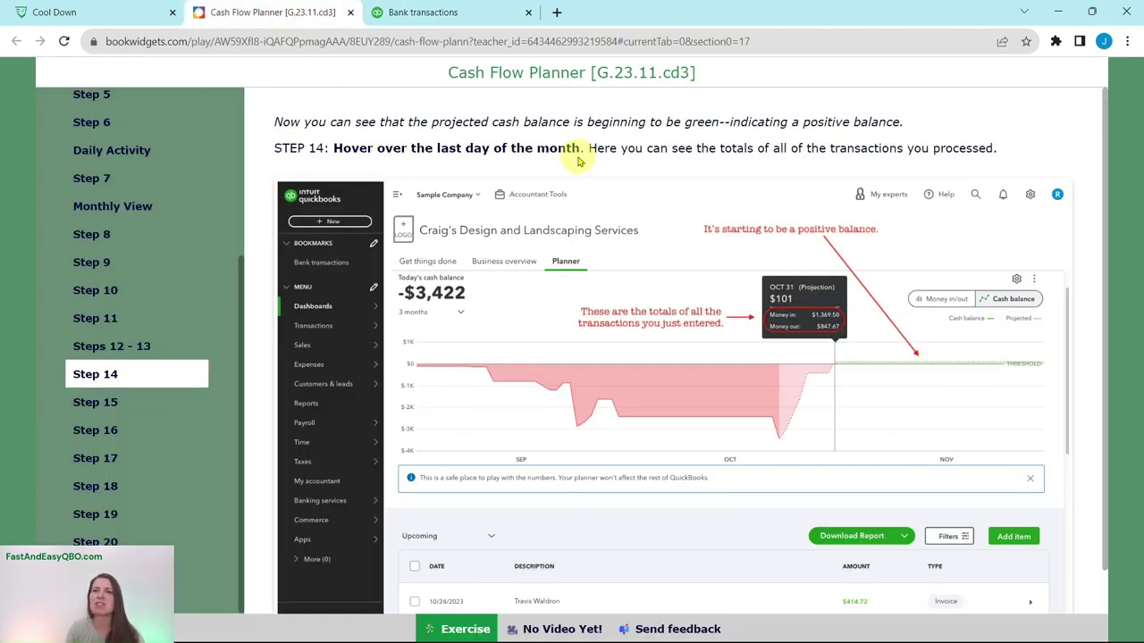
pyautogui.click(487, 22)
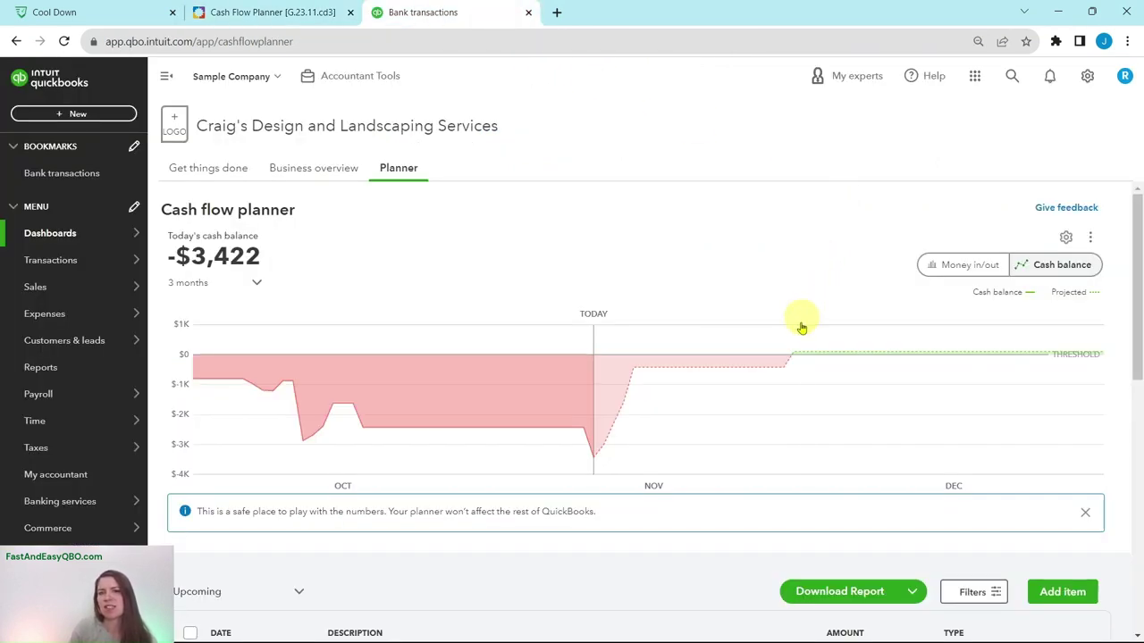
pyautogui.moveTo(758, 349)
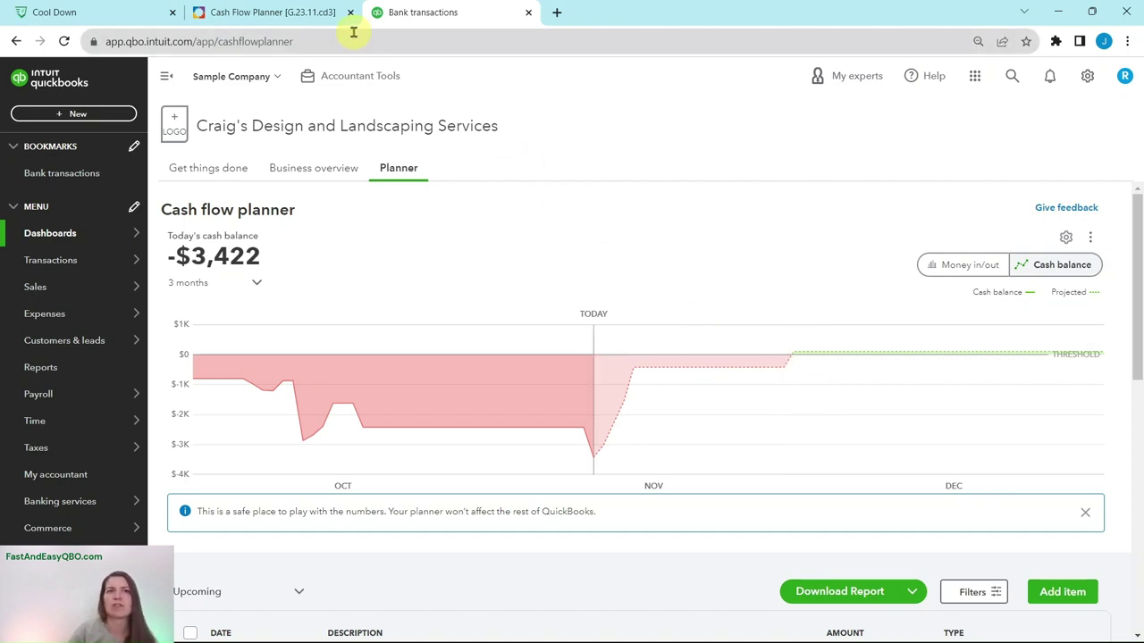
# Read Step 15 of the exercise and expand the upcoming Diego's Road Warrior Bodyshop bill in the QuickBooks planner.
pyautogui.click(295, 13)
pyautogui.click(105, 404)
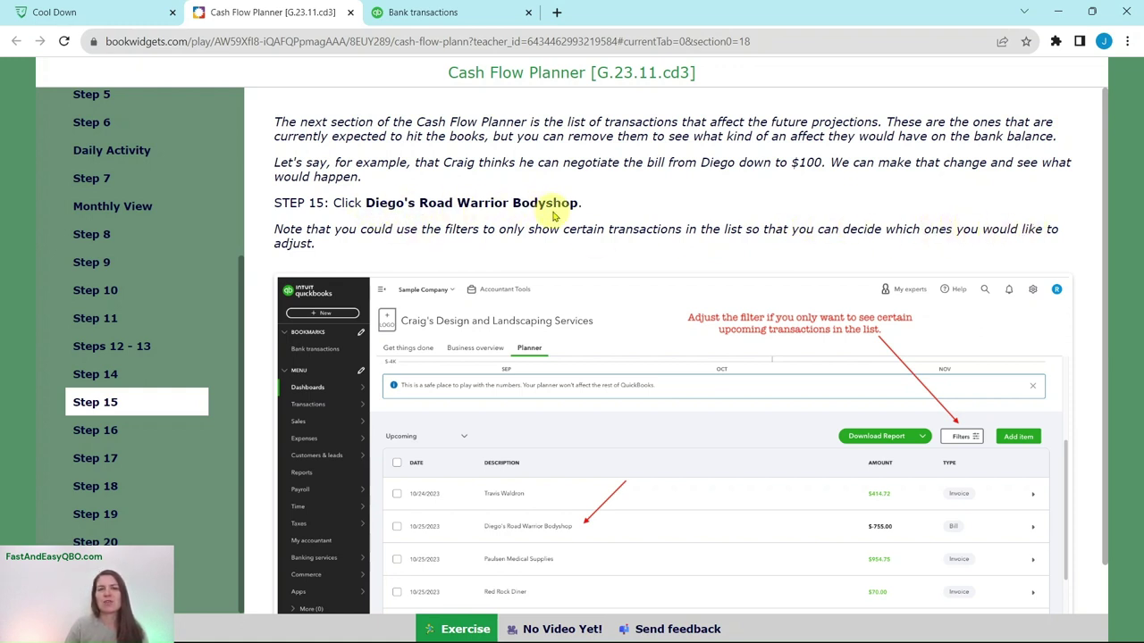
pyautogui.click(425, 19)
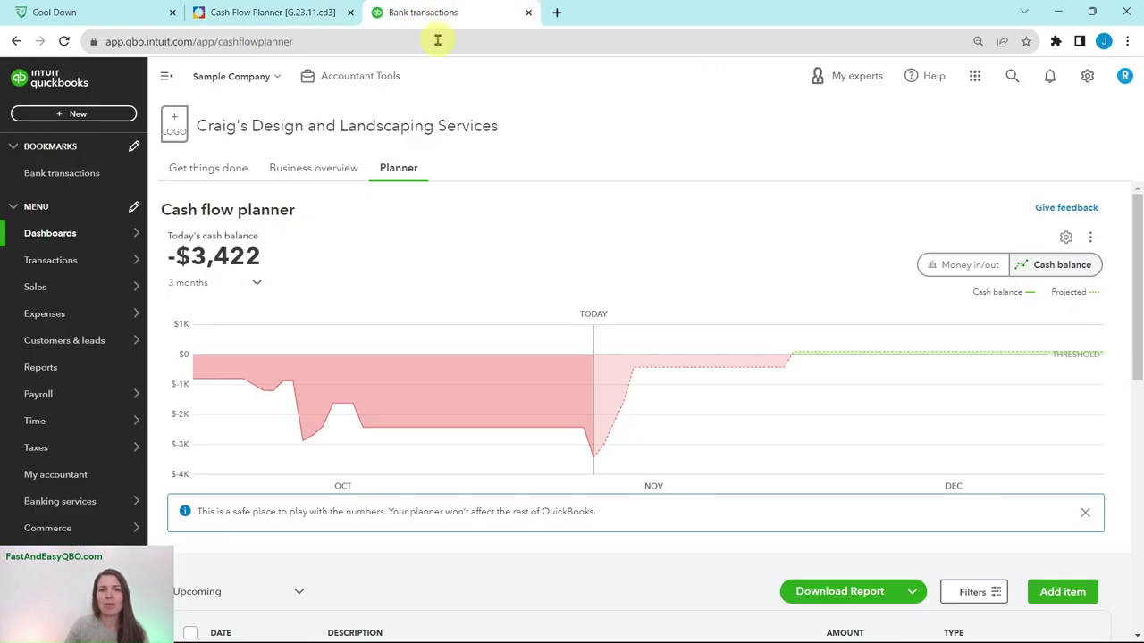
pyautogui.scroll(-4, 649, 288)
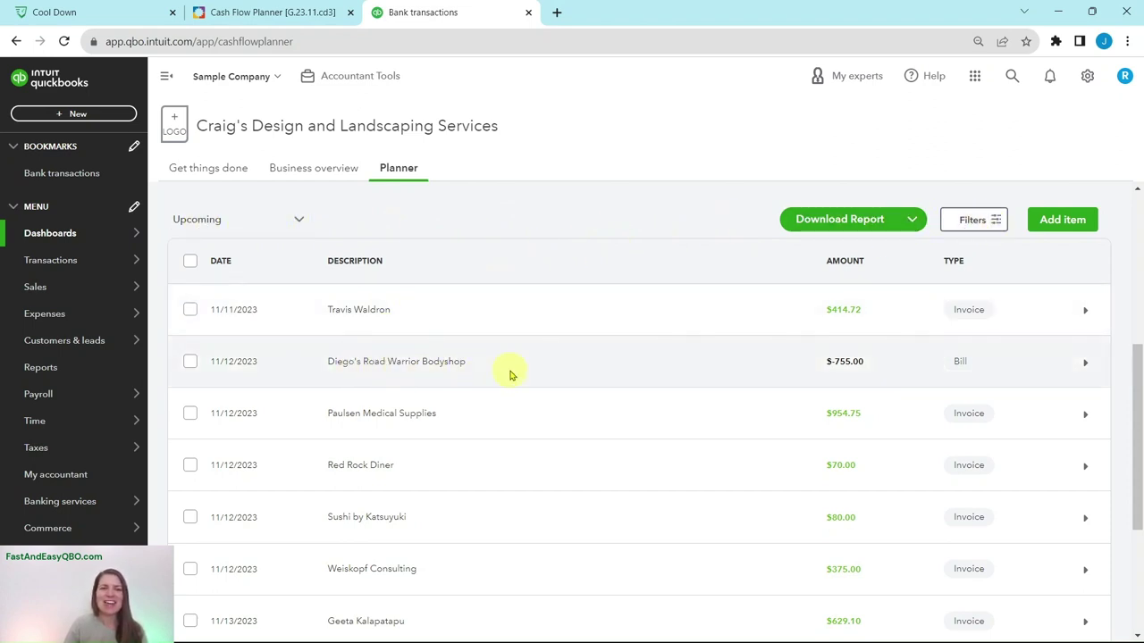
pyautogui.click(547, 372)
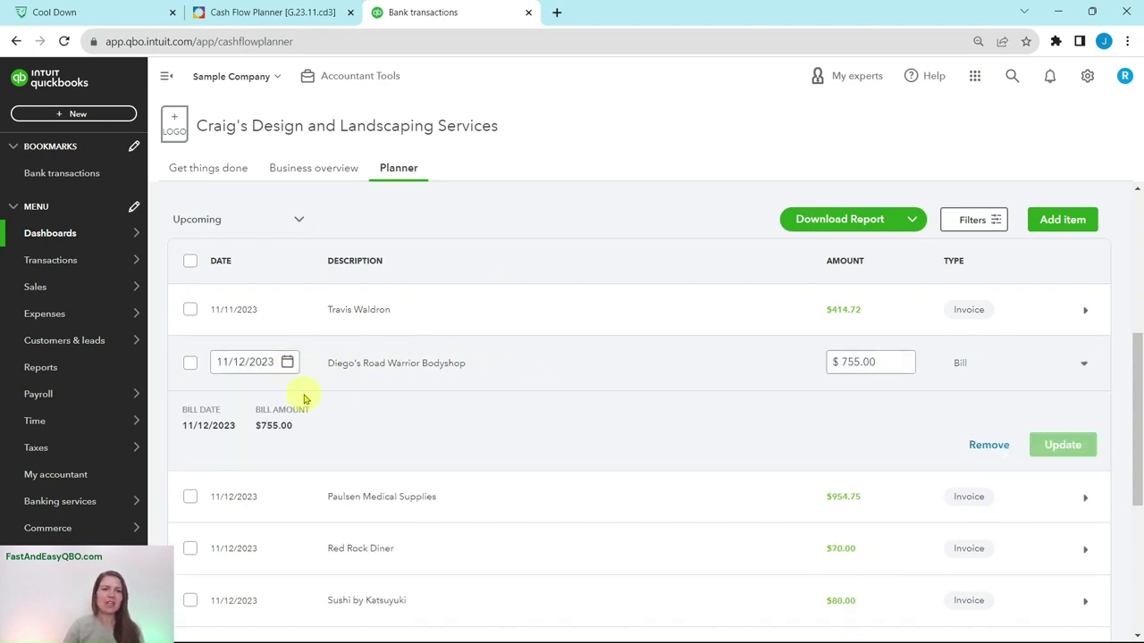
# Consult Step 16 of the exercise and update the planned amount of the Diego's Road Warrior Bodyshop bill to $100.
pyautogui.click(286, 12)
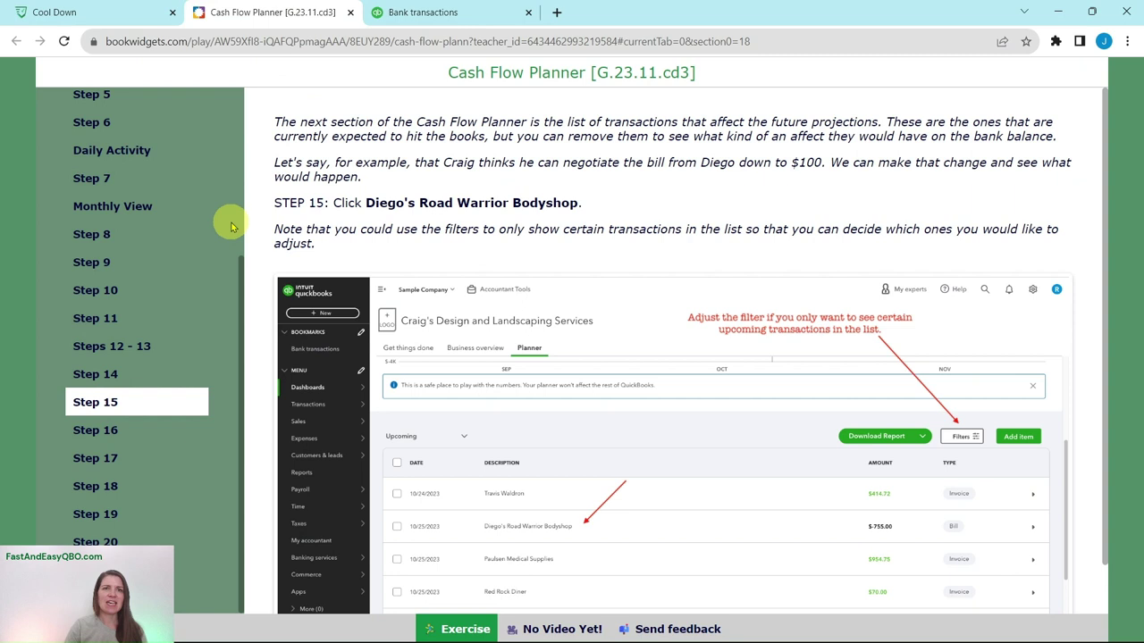
pyautogui.click(100, 429)
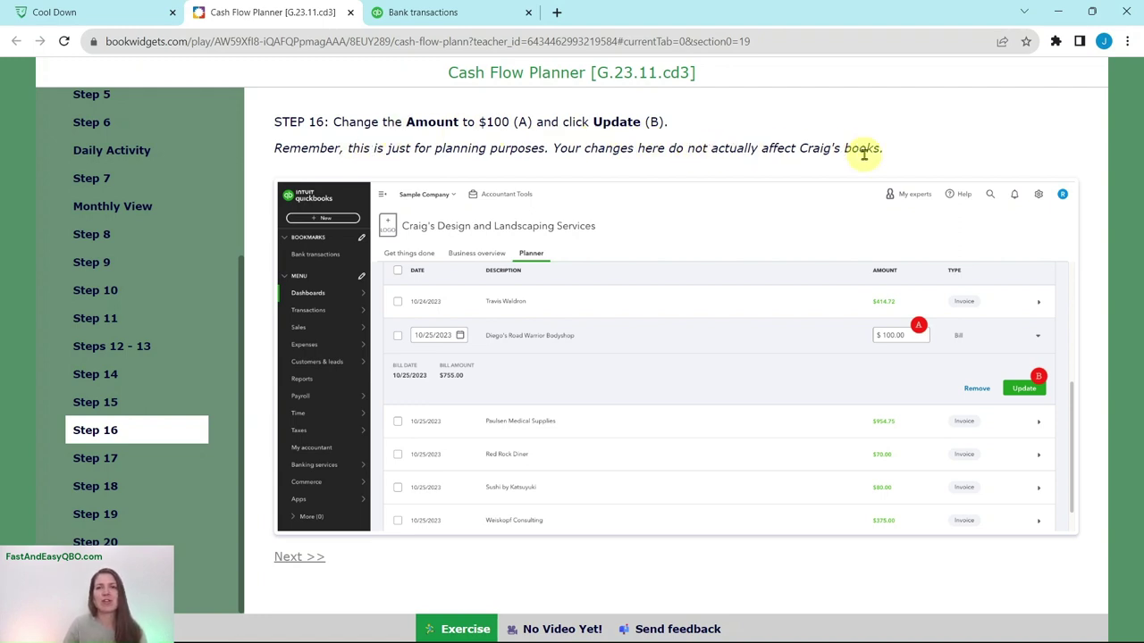
pyautogui.click(474, 12)
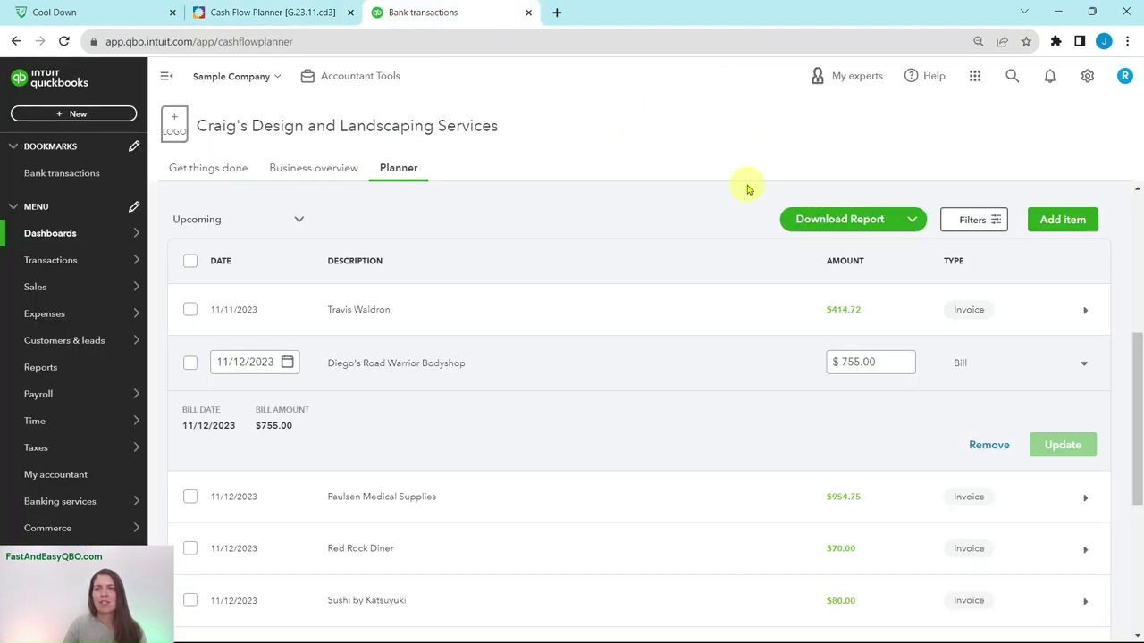
pyautogui.click(865, 362)
pyautogui.moveTo(865, 362); pyautogui.dragTo(806, 366)
pyautogui.write('100')
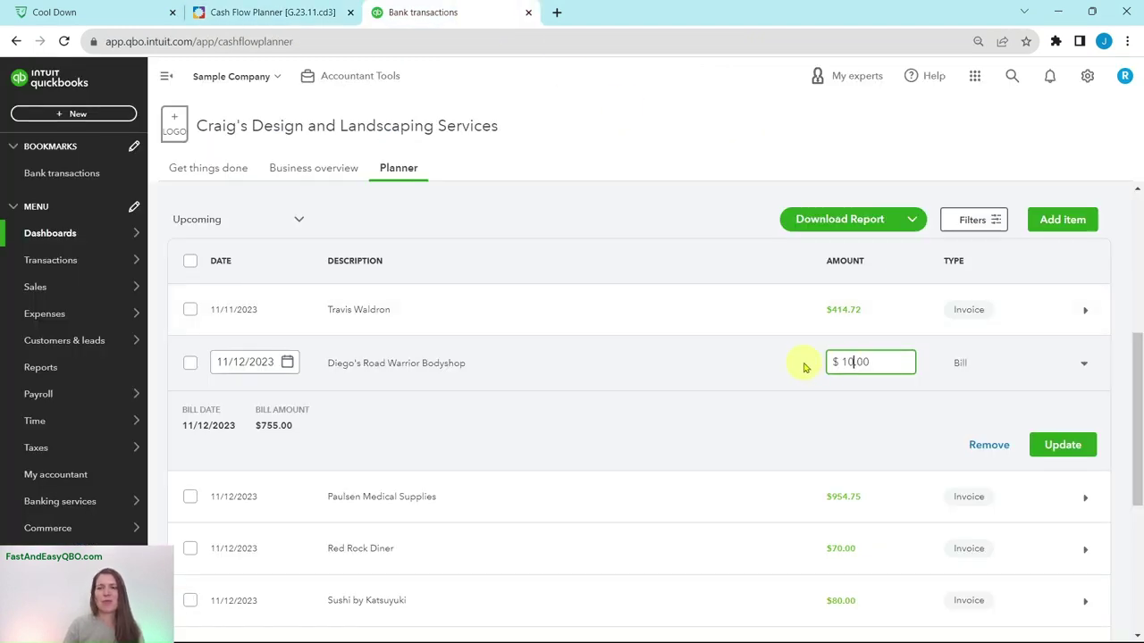
pyautogui.click(1065, 447)
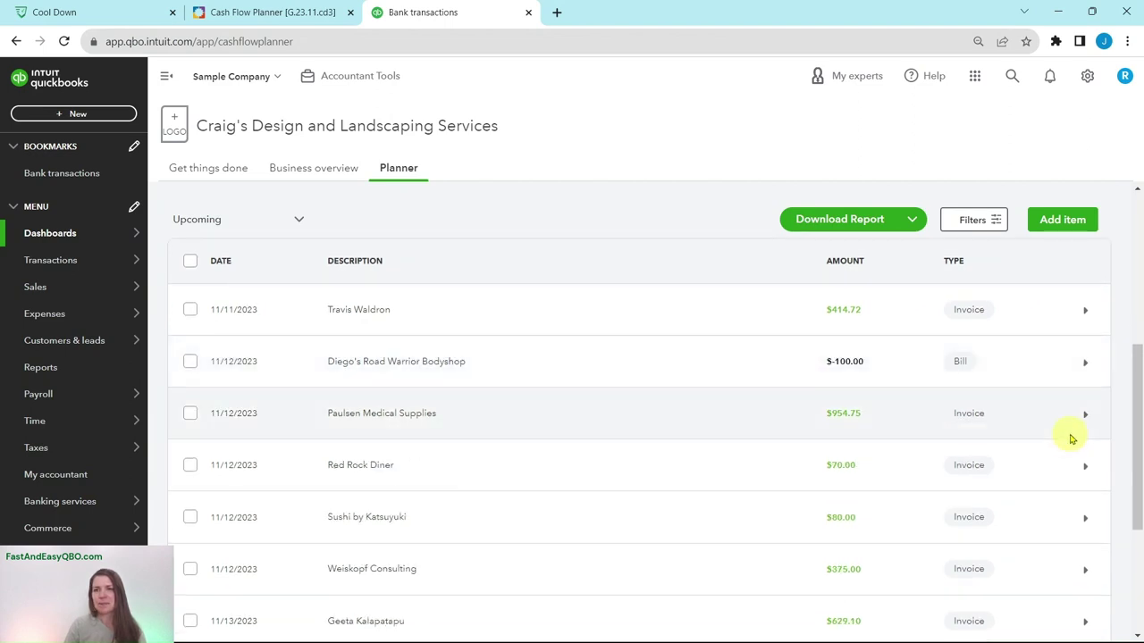
# Review the updated cash balance chart, and read Step 17 of the exercise about adding a planner item.
pyautogui.scroll(5, 994, 438)
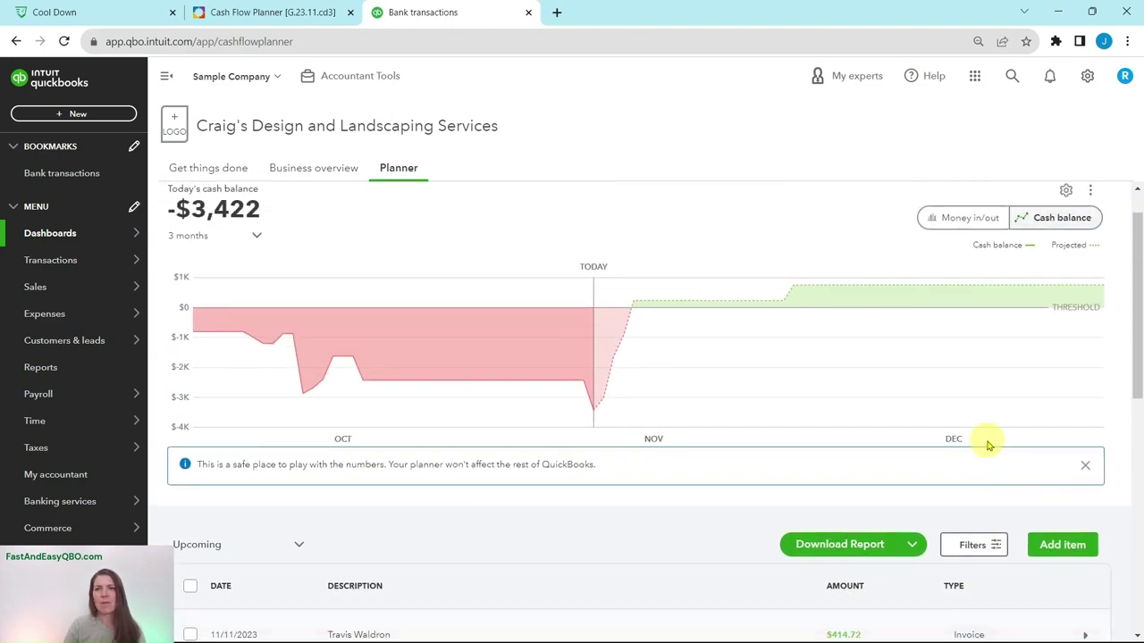
pyautogui.click(243, 13)
pyautogui.click(98, 456)
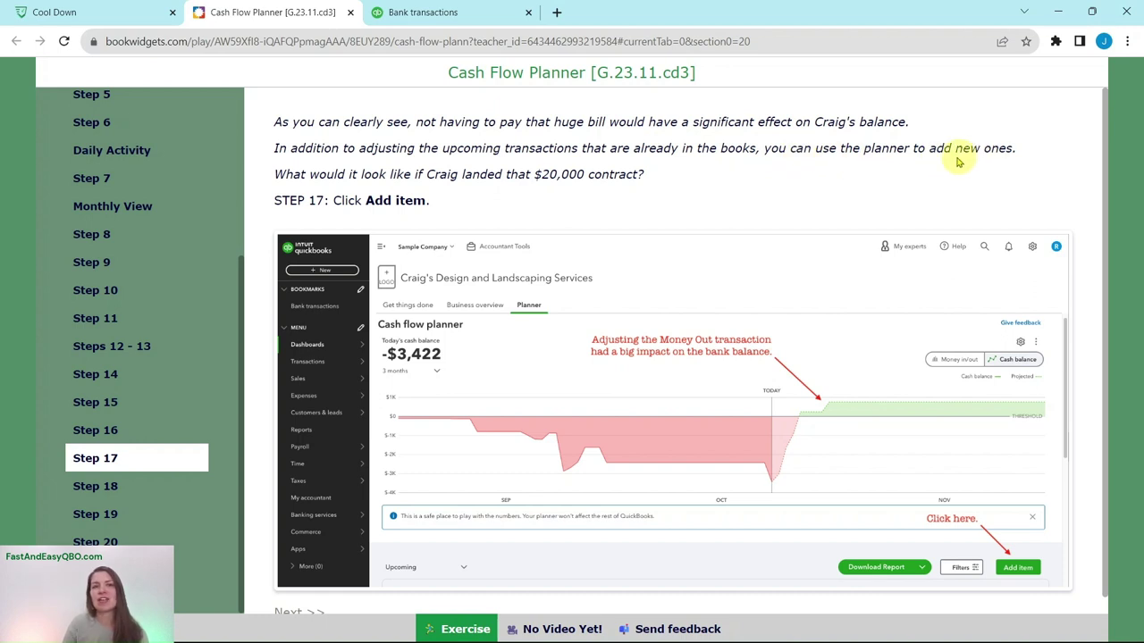
pyautogui.click(482, 15)
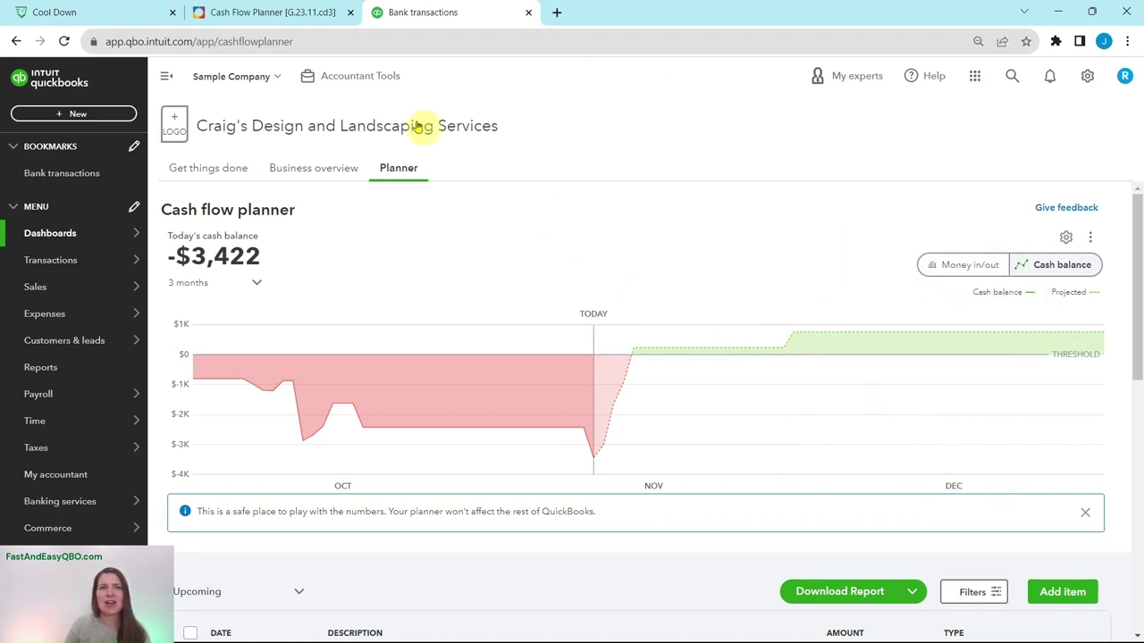
# Consult Step 17 of the exercise and start a new item in the QuickBooks planner's upcoming transactions.
pyautogui.click(276, 13)
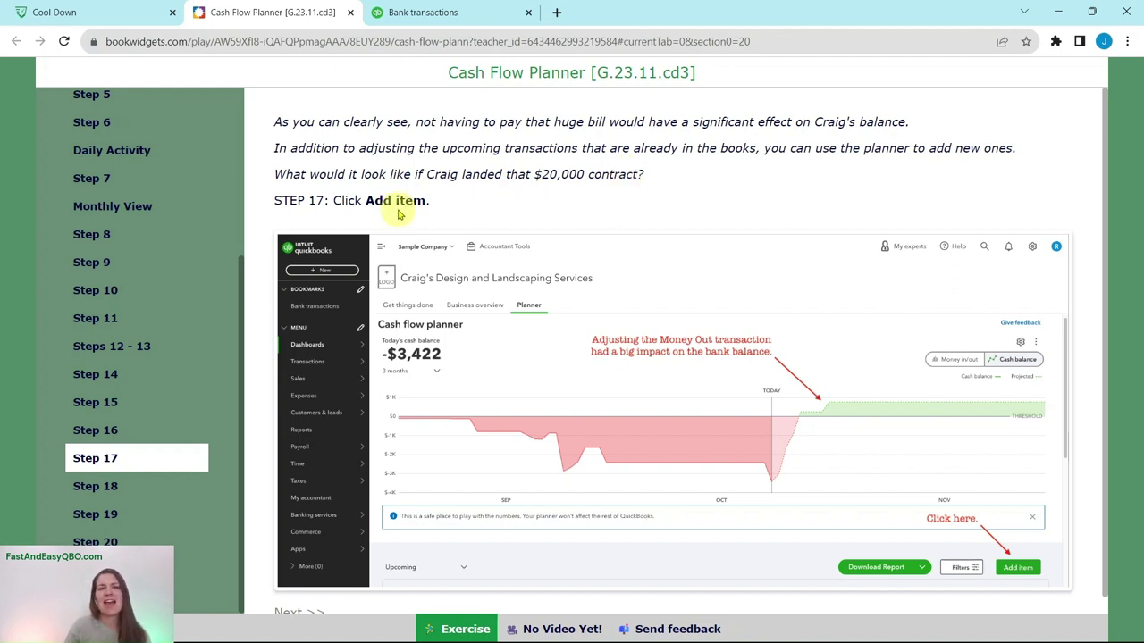
pyautogui.click(435, 19)
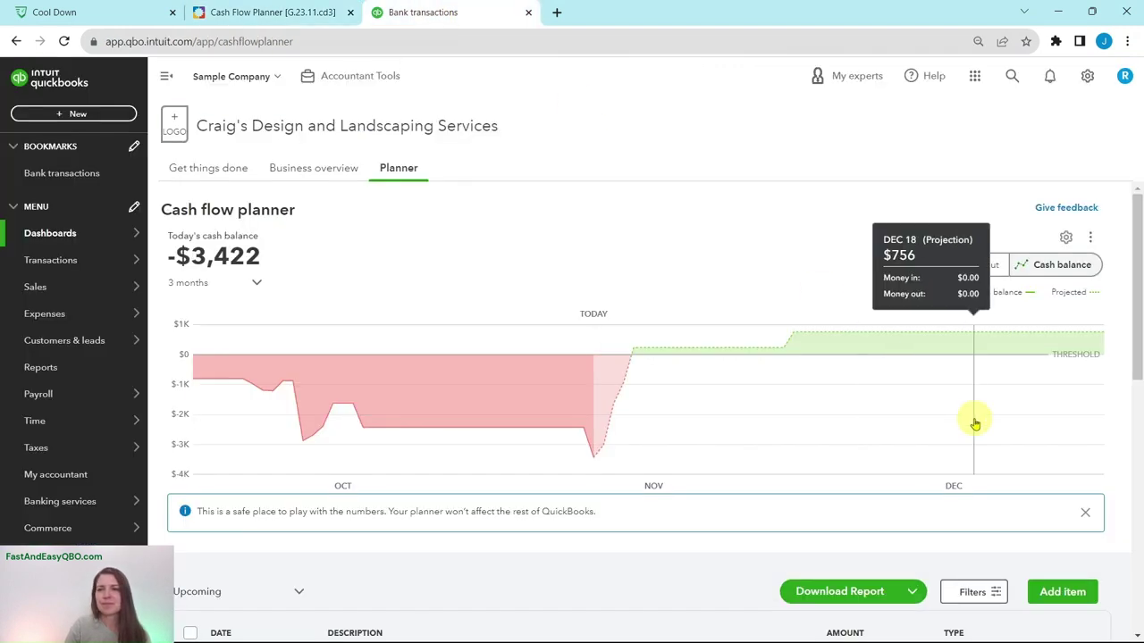
pyautogui.scroll(-2, 974, 420)
pyautogui.scroll(-1, 983, 417)
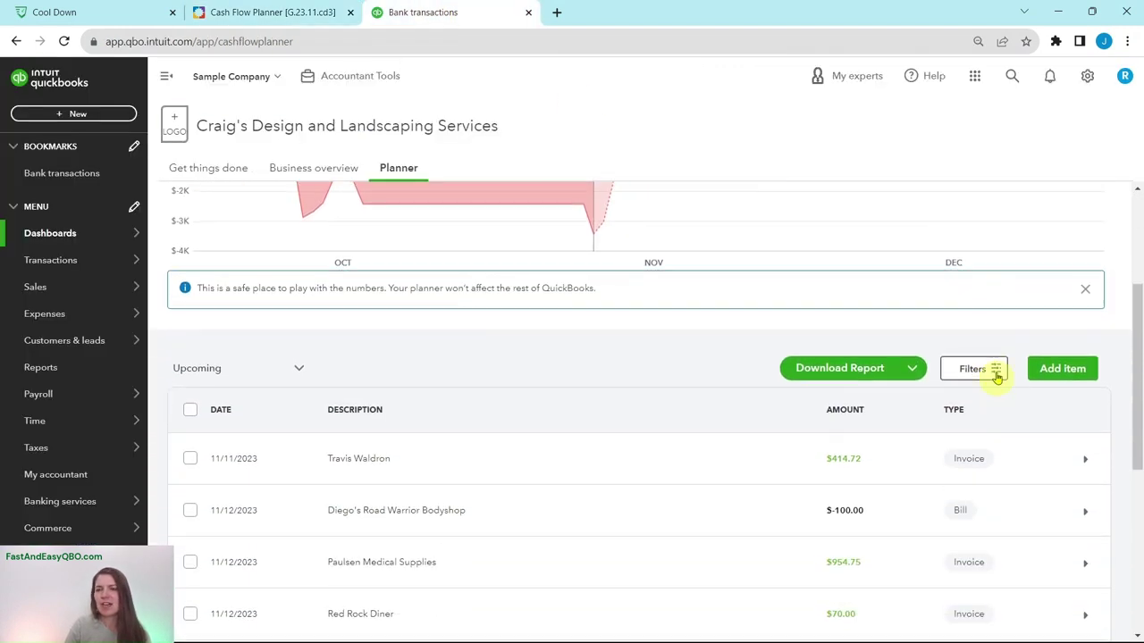
pyautogui.click(1064, 371)
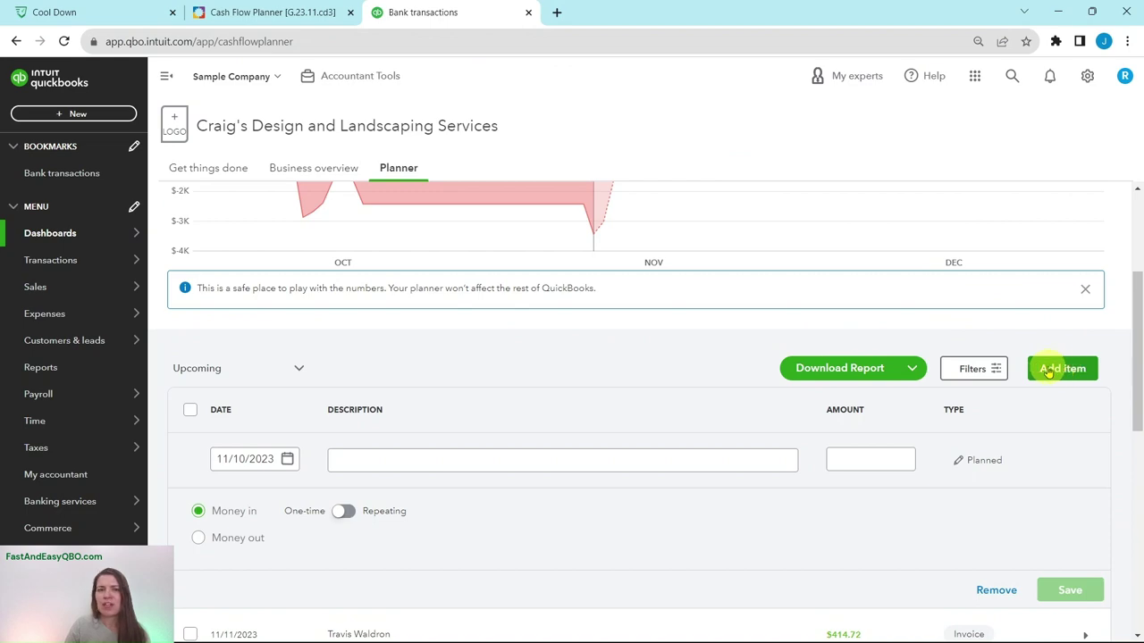
pyautogui.scroll(-1, 480, 481)
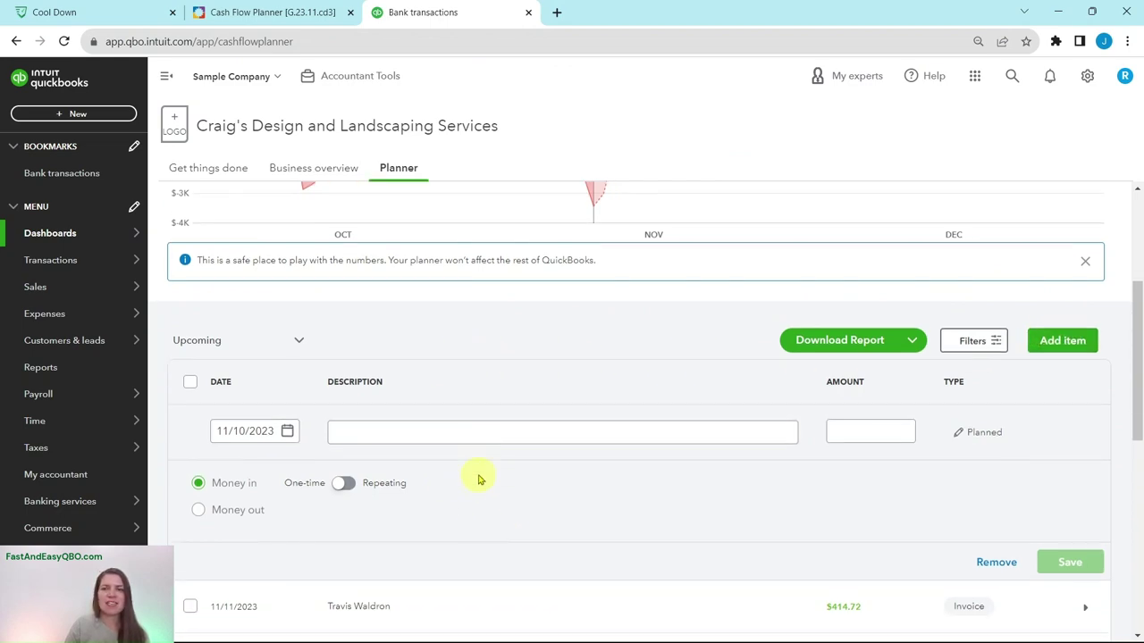
# Read Step 18 of the exercise and enter "Big one-time contract" as the new planner item's description.
pyautogui.click(268, 11)
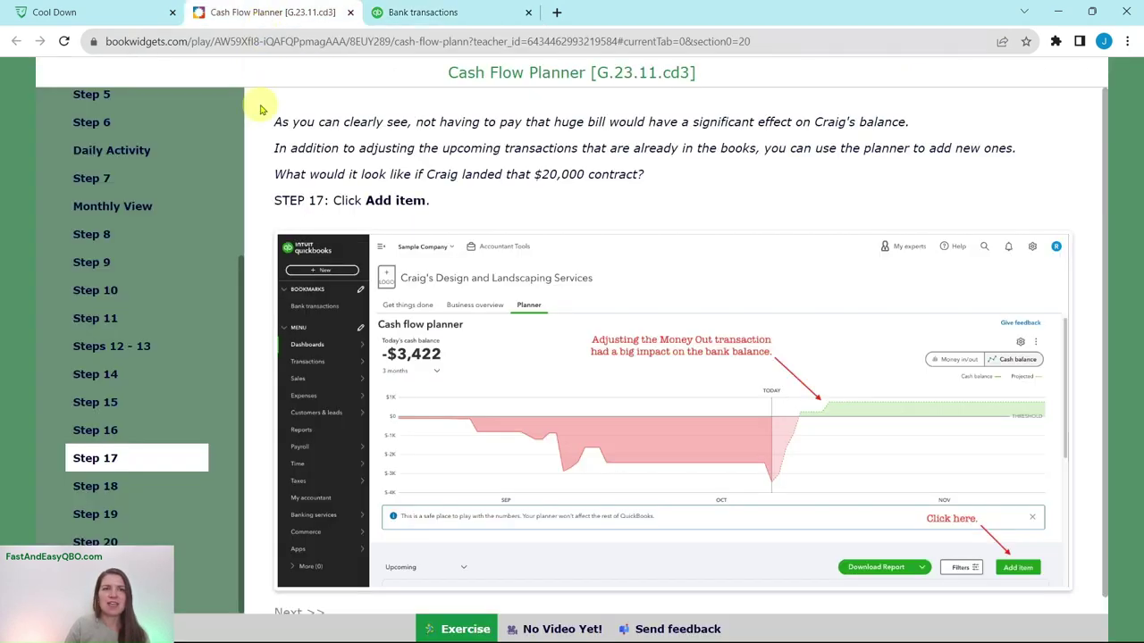
pyautogui.click(106, 490)
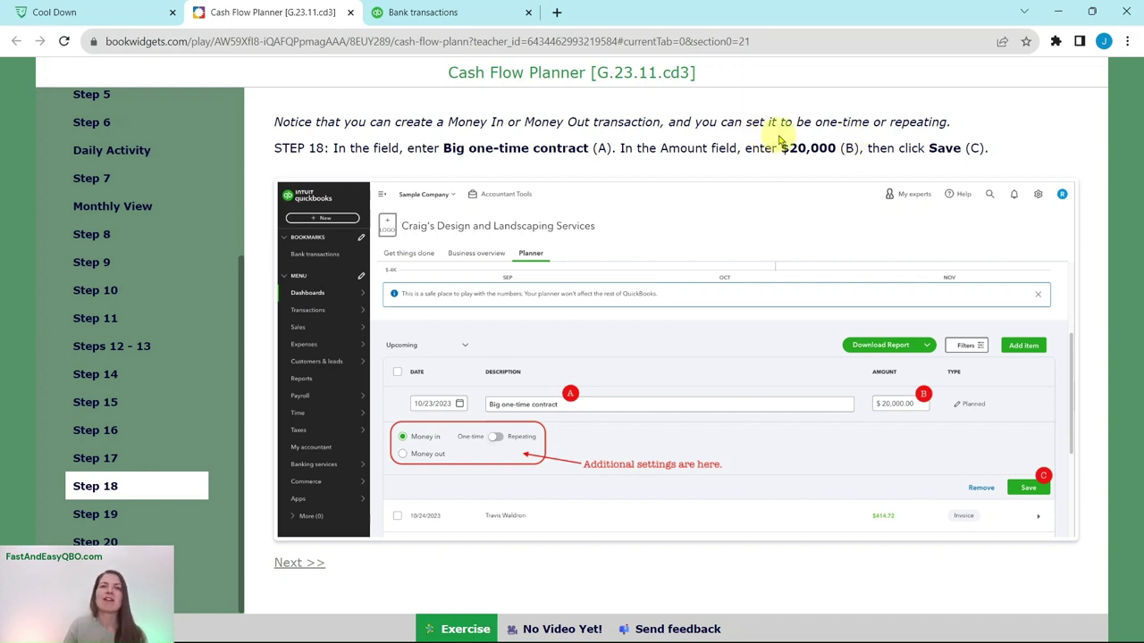
pyautogui.click(449, 16)
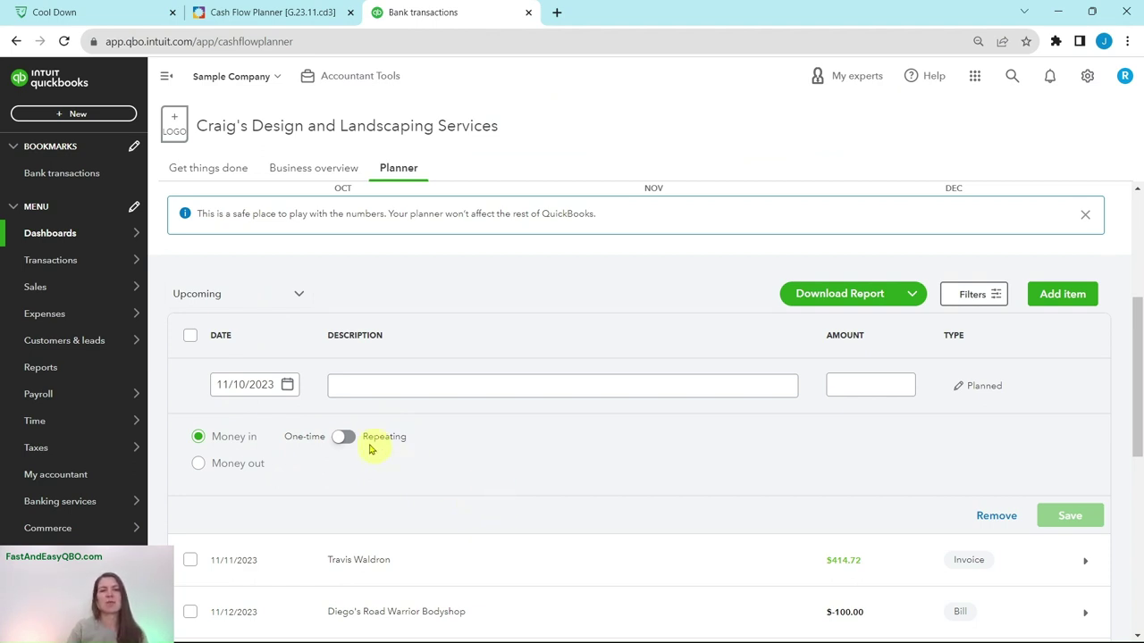
pyautogui.click(268, 12)
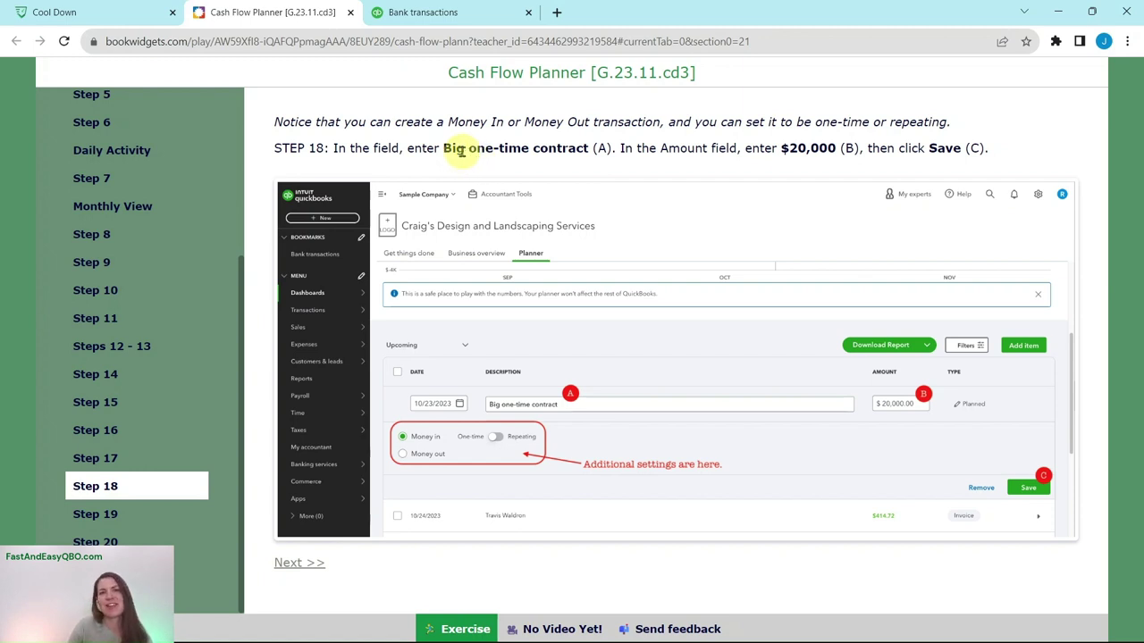
pyautogui.click(453, 16)
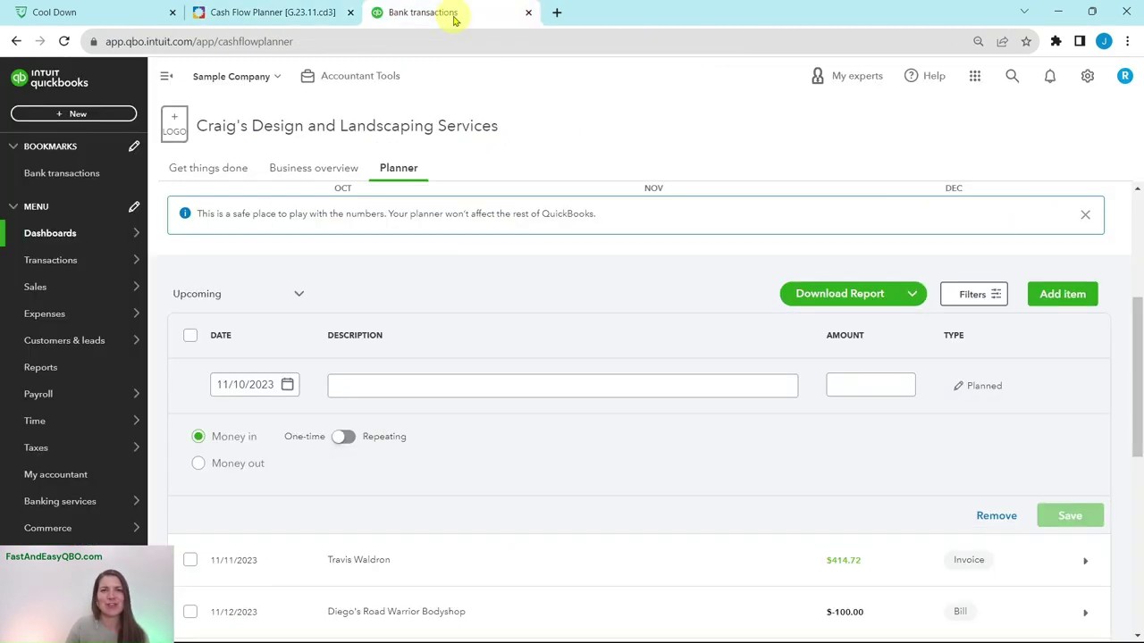
pyautogui.click(455, 386)
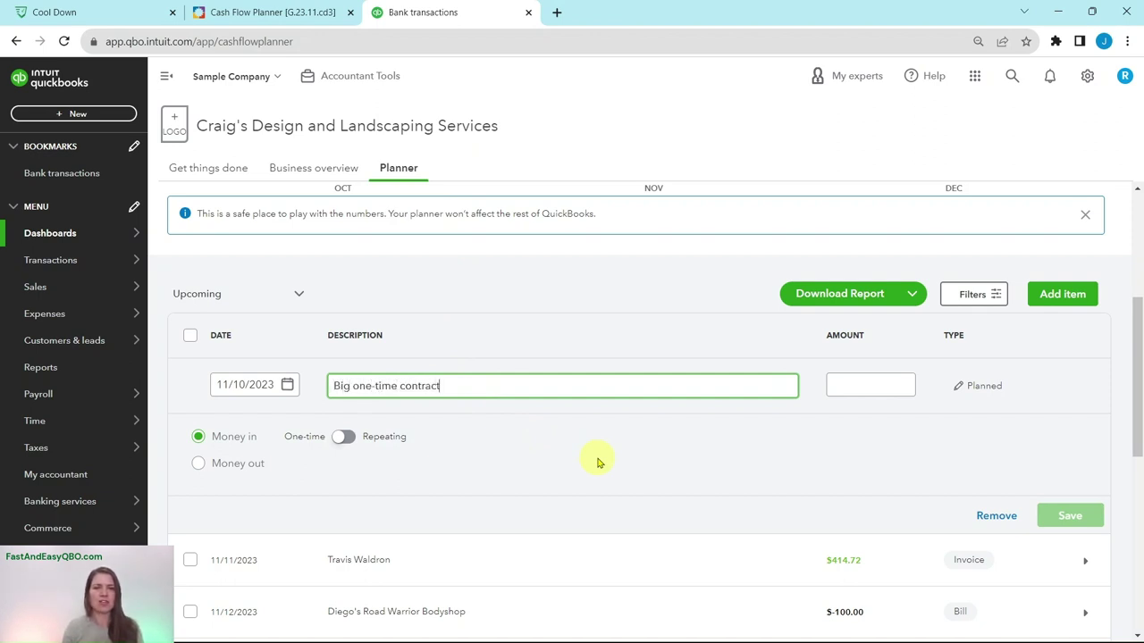
# Check the amount in Step 18 of the exercise, set the new planner item's amount to $20,000, and save it.
pyautogui.click(260, 12)
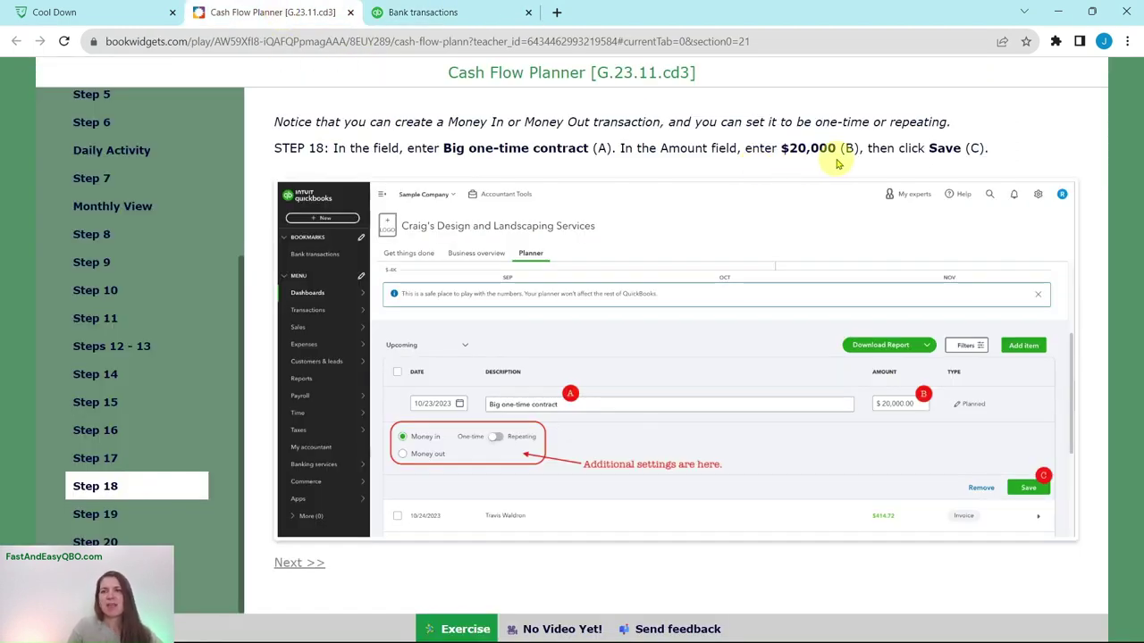
pyautogui.click(469, 14)
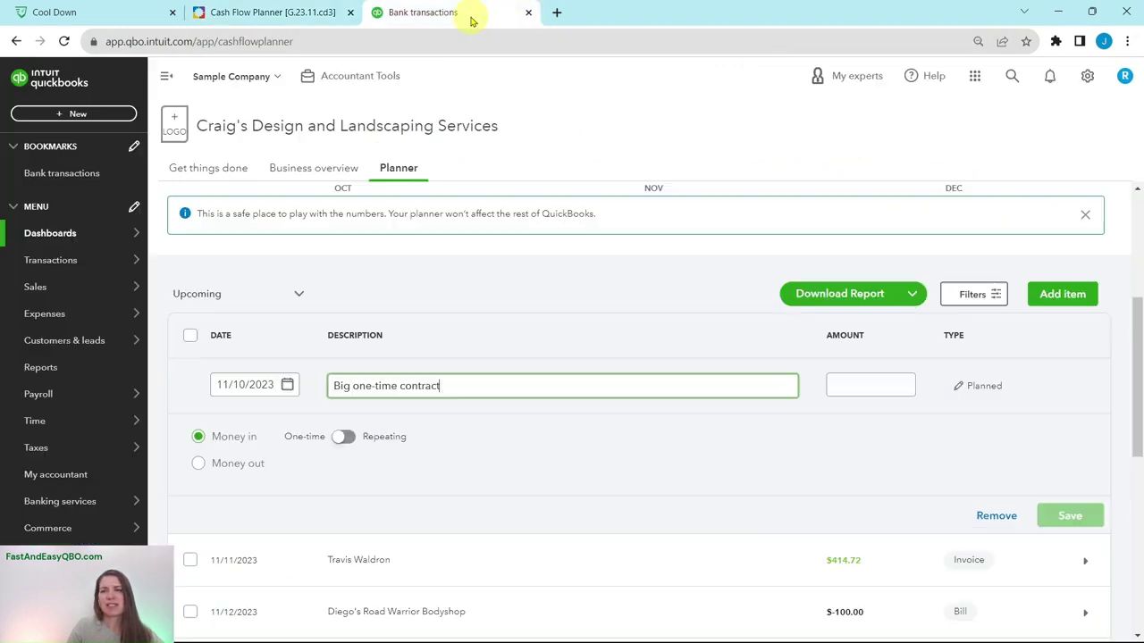
pyautogui.click(854, 386)
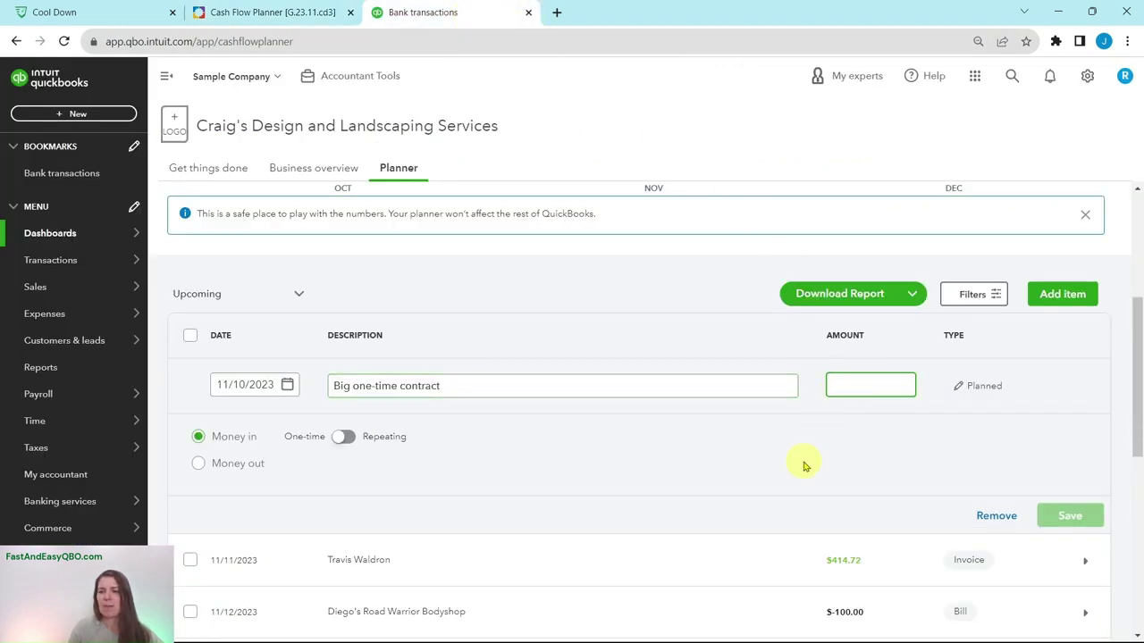
pyautogui.write('20,000.00')
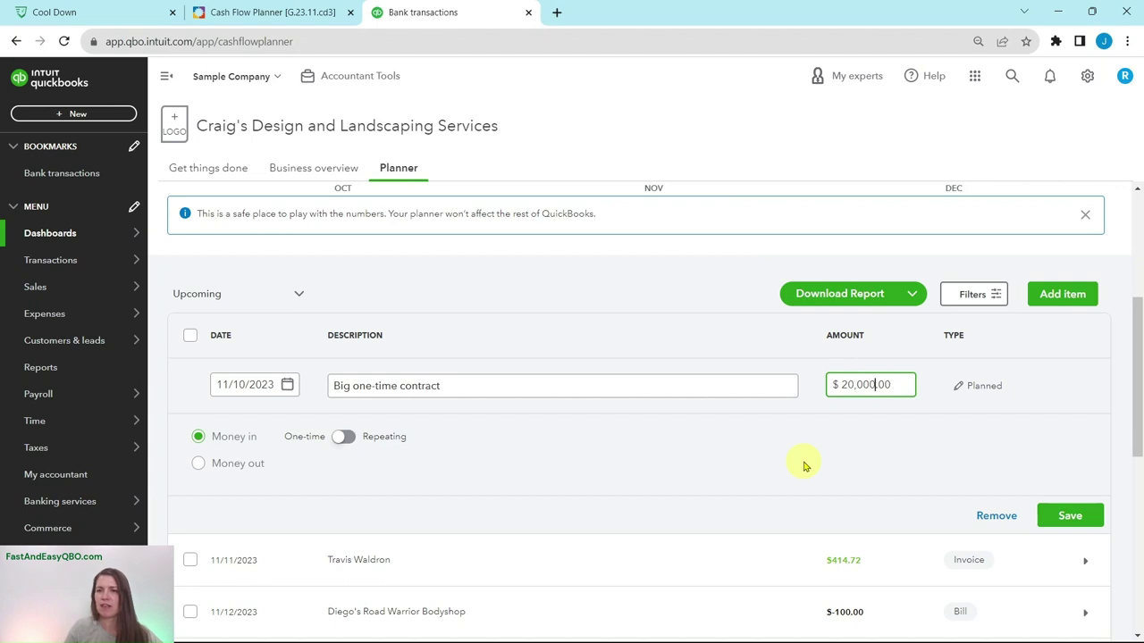
pyautogui.click(1068, 519)
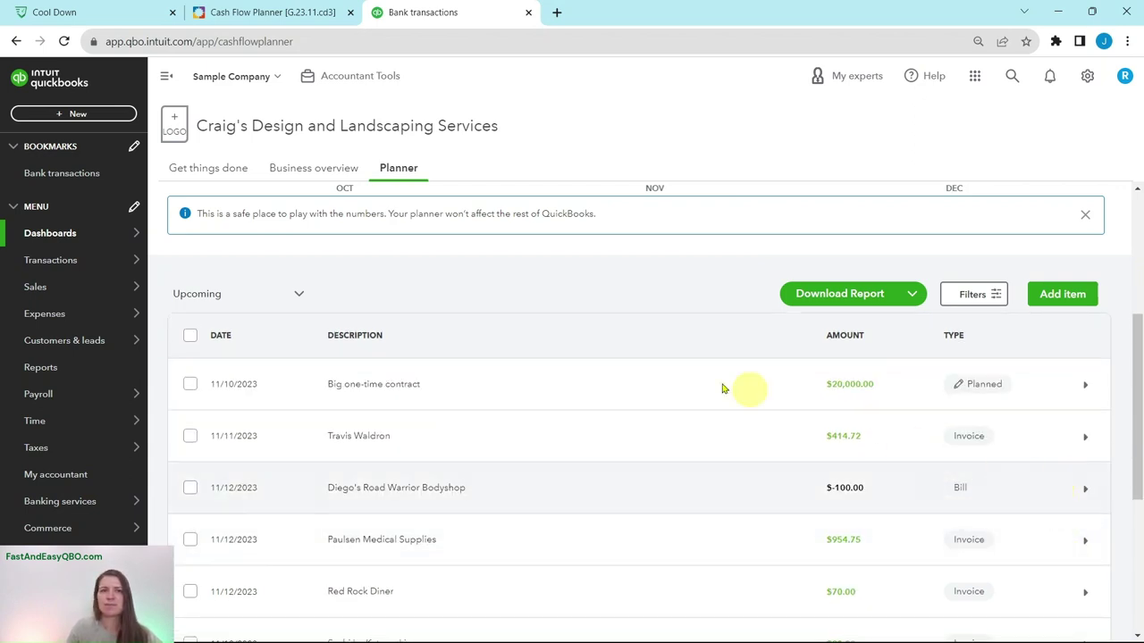
# Review the updated cash balance chart, read Step 19 of the exercise, and open the QuickBooks planner preferences.
pyautogui.scroll(3, 646, 357)
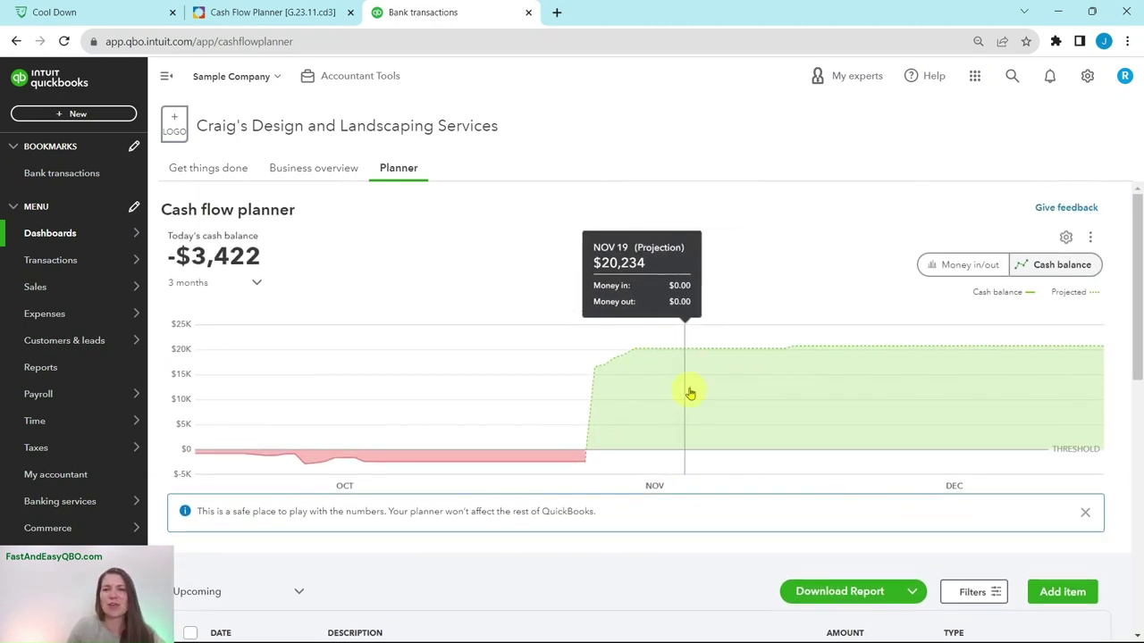
pyautogui.click(309, 16)
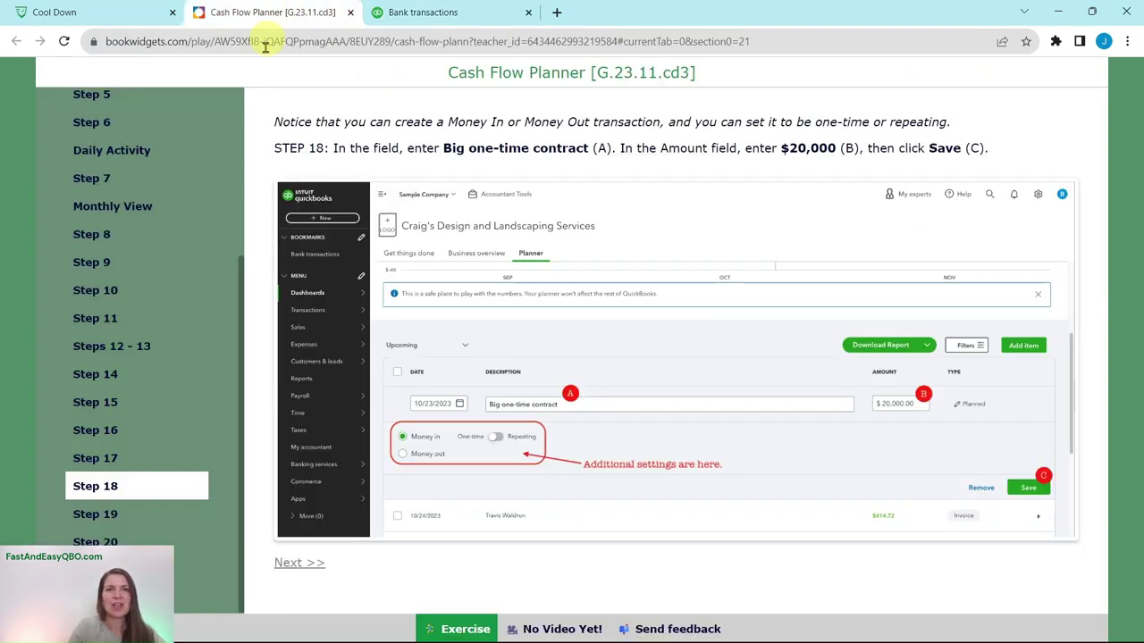
pyautogui.click(130, 519)
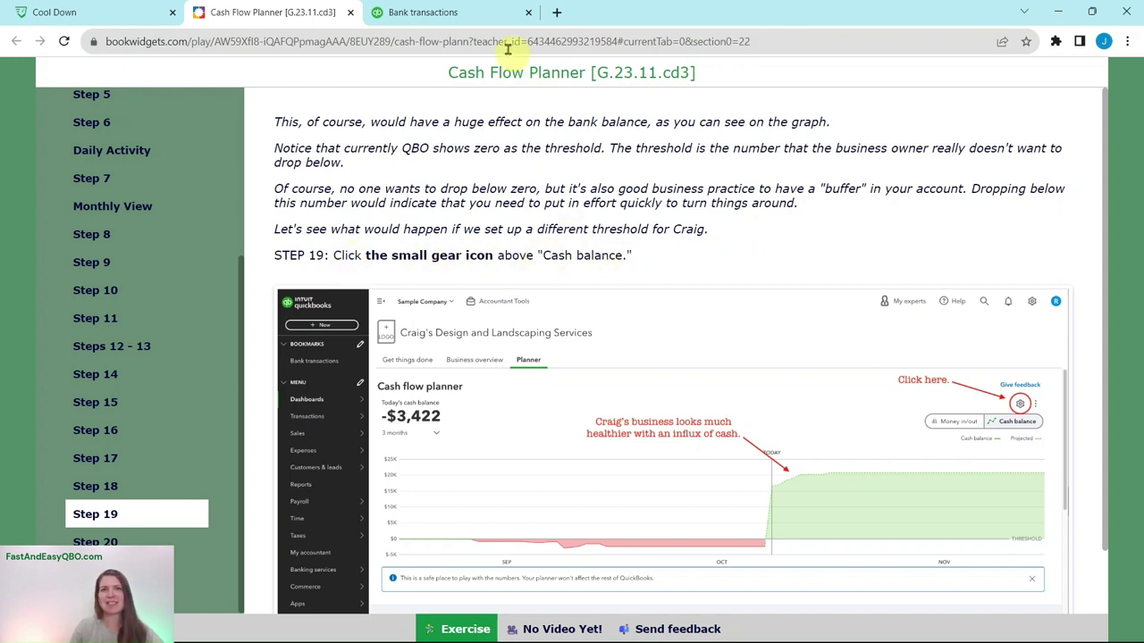
pyautogui.click(469, 13)
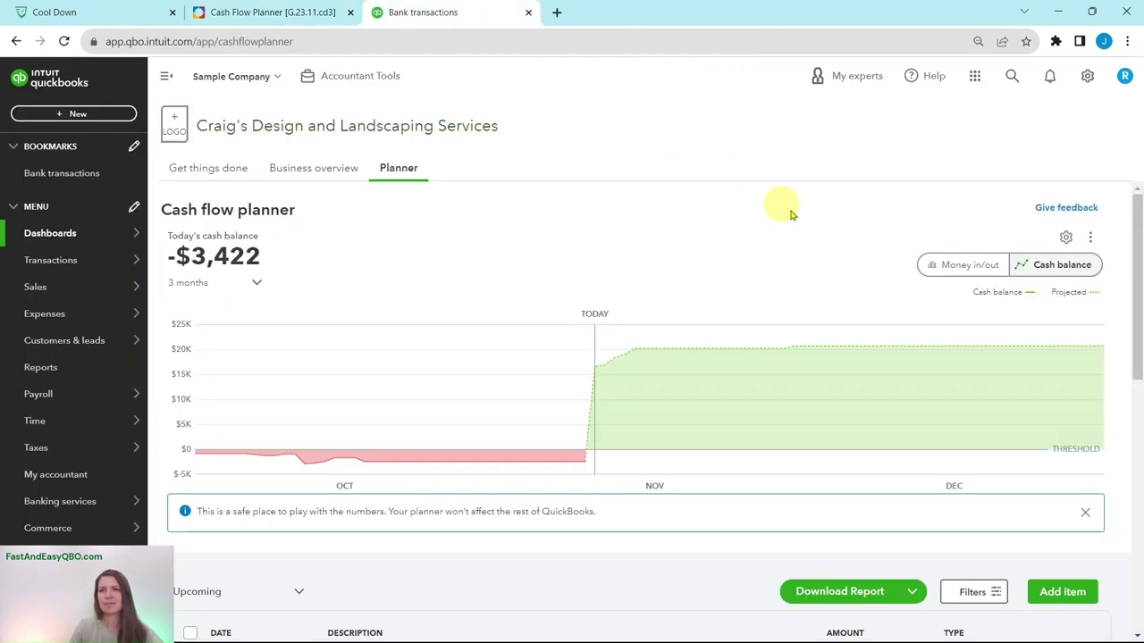
pyautogui.click(1066, 239)
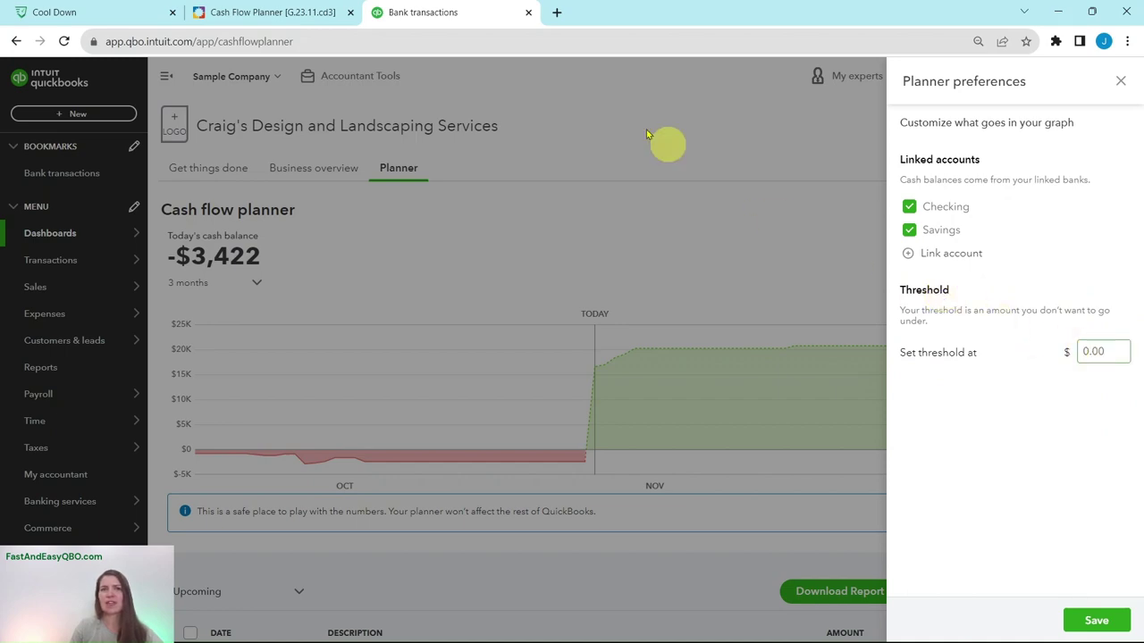
# Read Step 20 of the exercise, set the cash balance threshold to 10,000 in the planner preferences, and save.
pyautogui.click(276, 11)
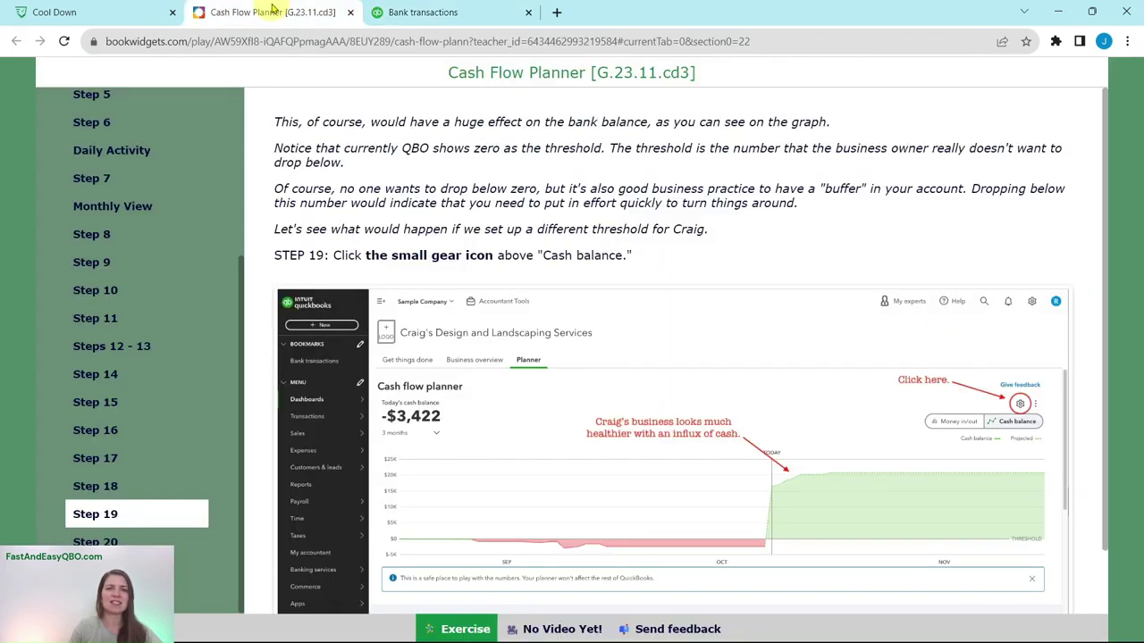
pyautogui.click(129, 537)
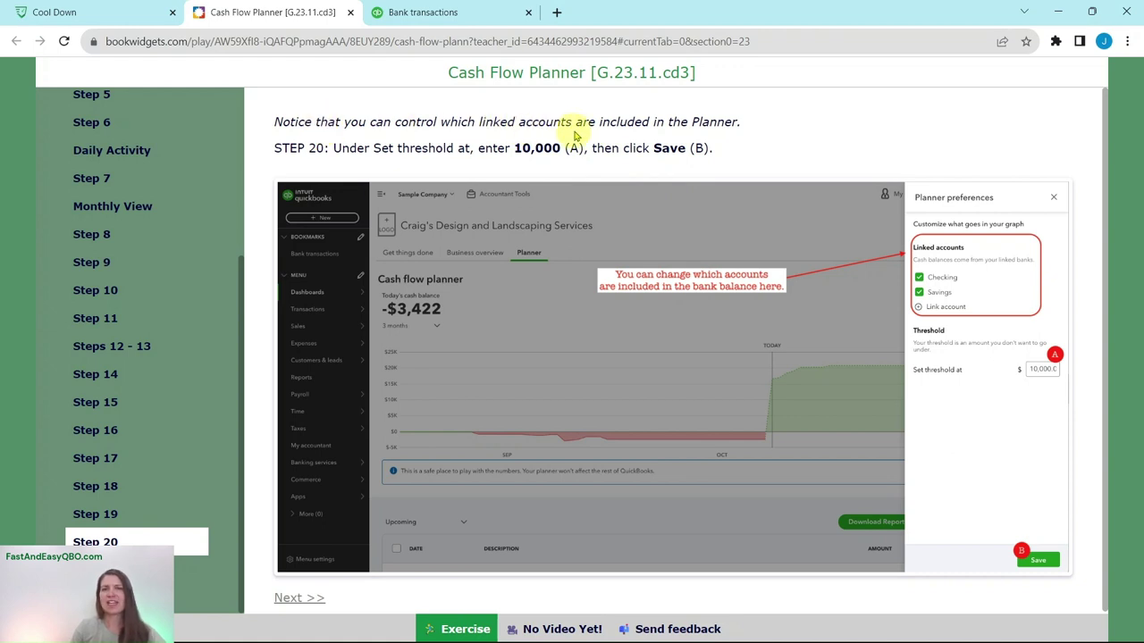
pyautogui.click(465, 14)
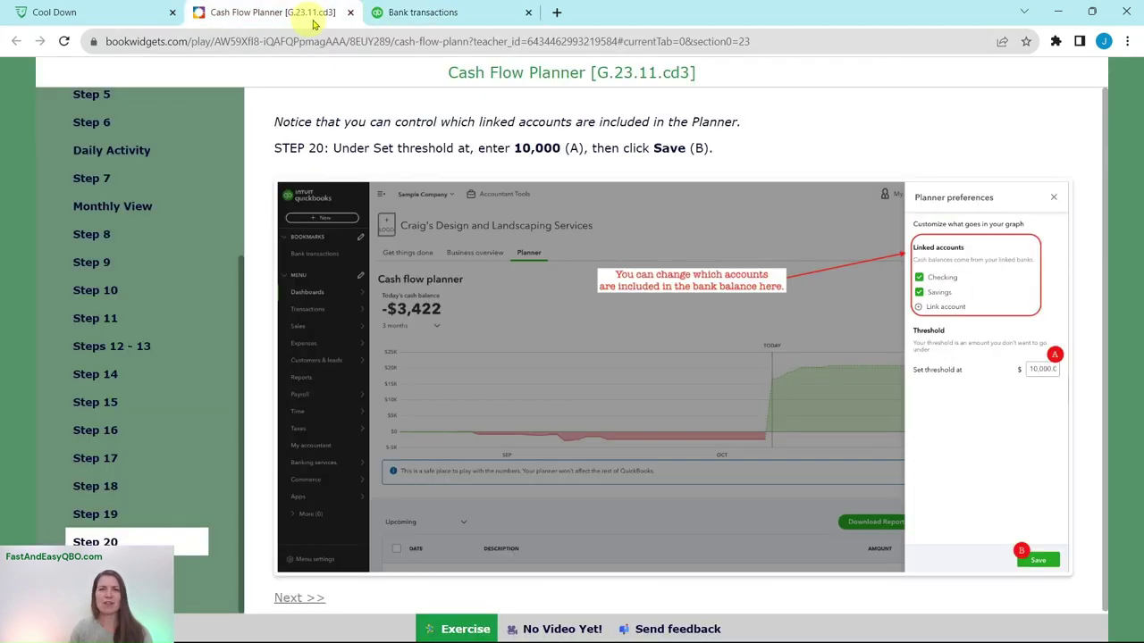
pyautogui.click(315, 15)
pyautogui.click(414, 18)
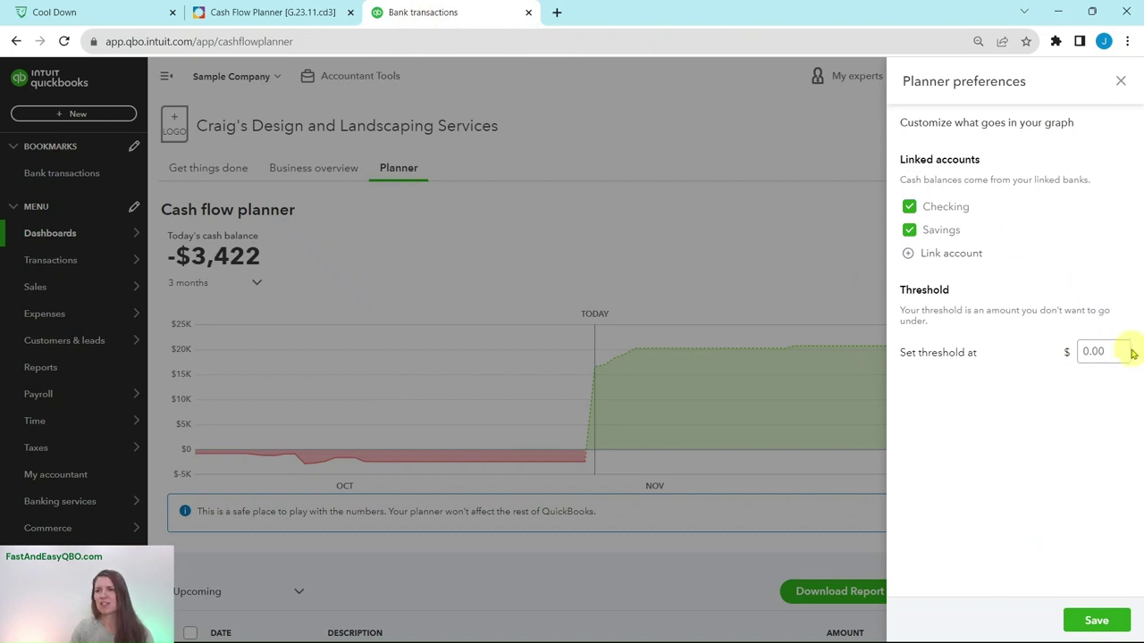
pyautogui.click(1095, 351)
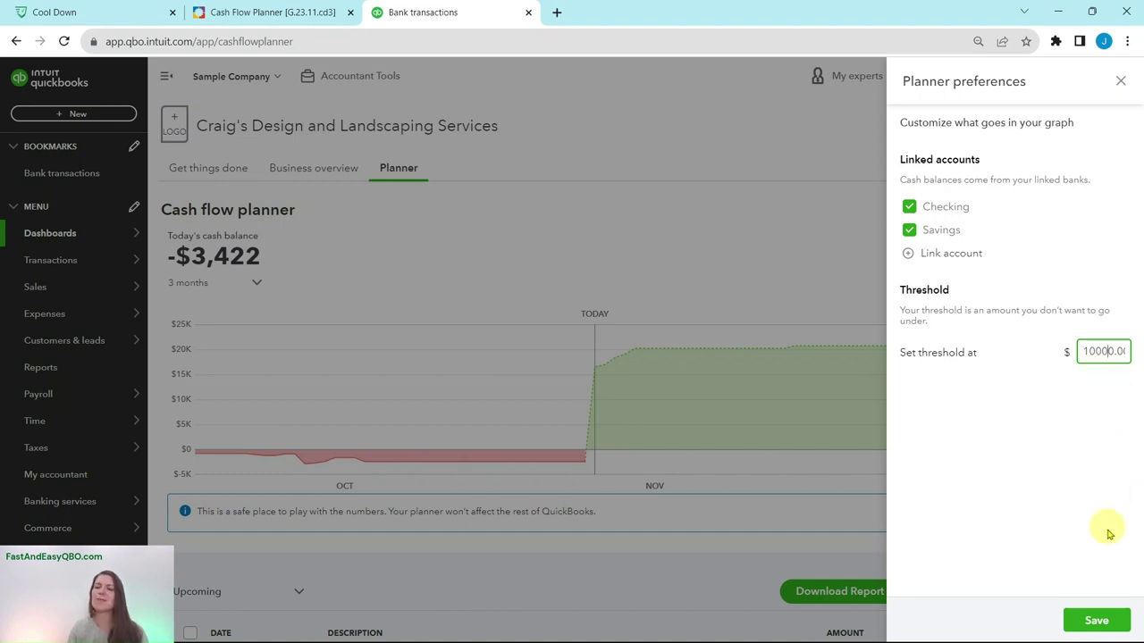
pyautogui.click(1098, 621)
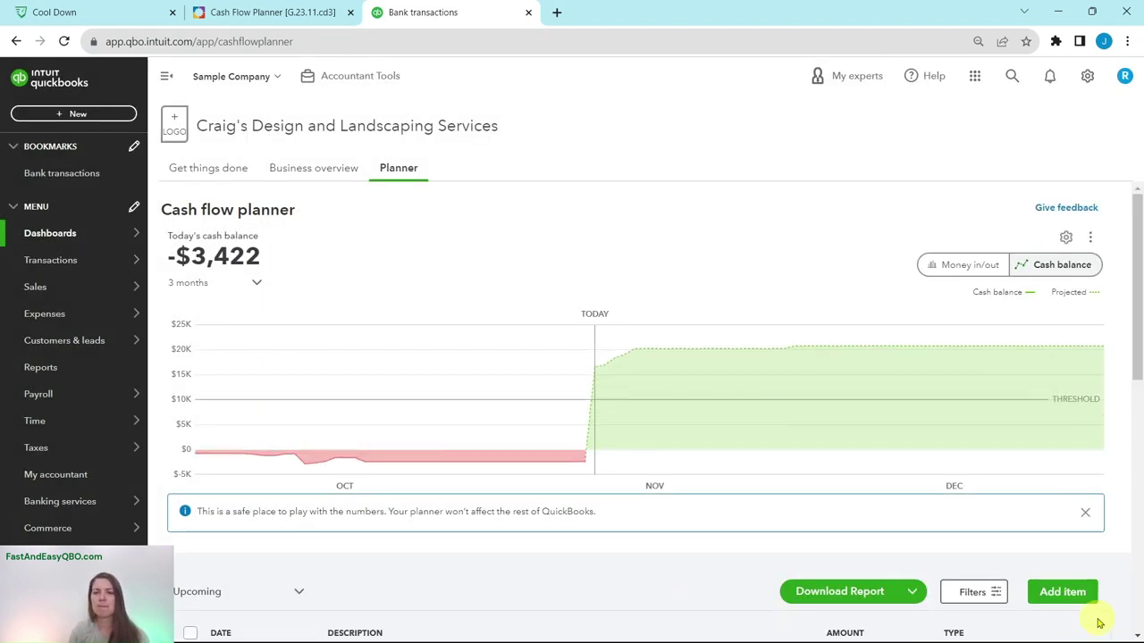
# Examine the threshold line and colors on the cash balance chart and compare them with the exercise's closing page.
pyautogui.moveTo(697, 439)
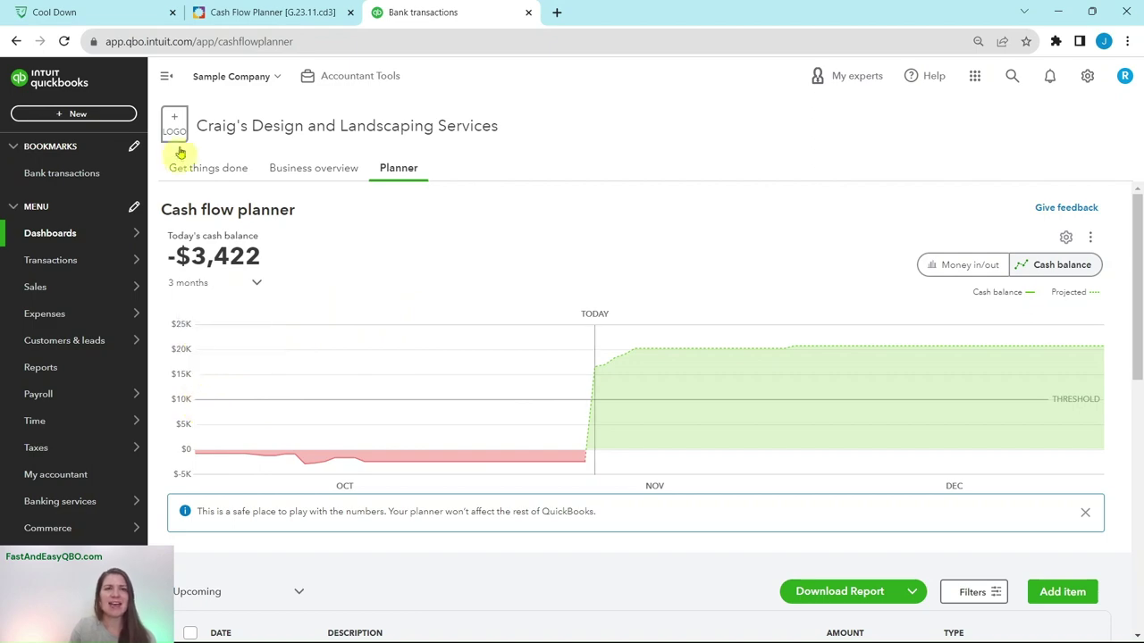
pyautogui.click(231, 12)
pyautogui.click(107, 567)
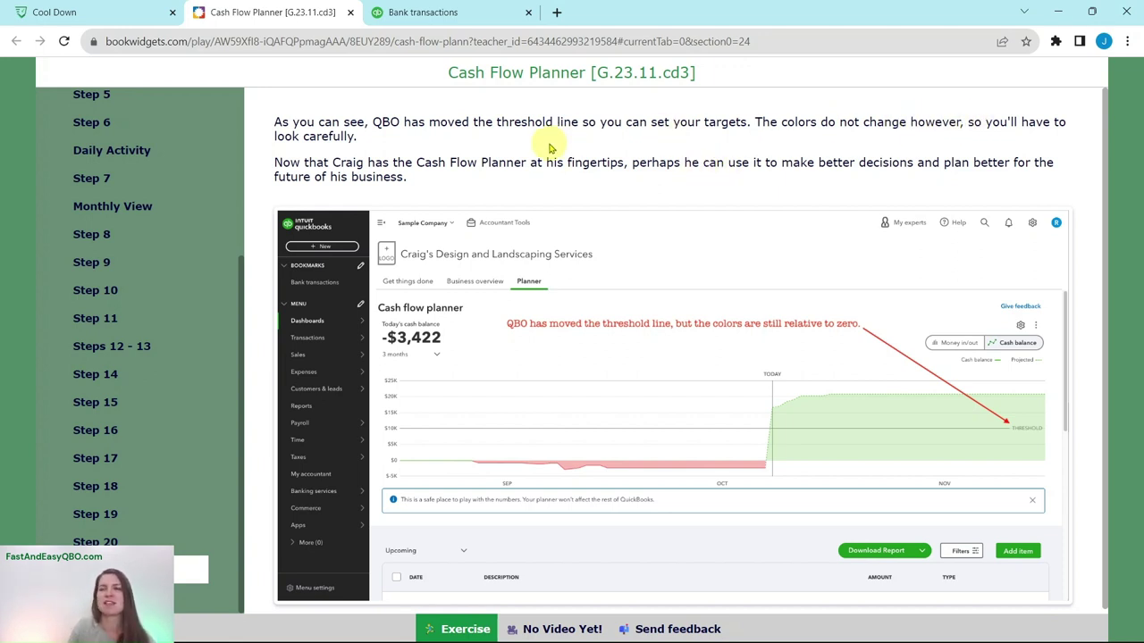
pyautogui.click(478, 16)
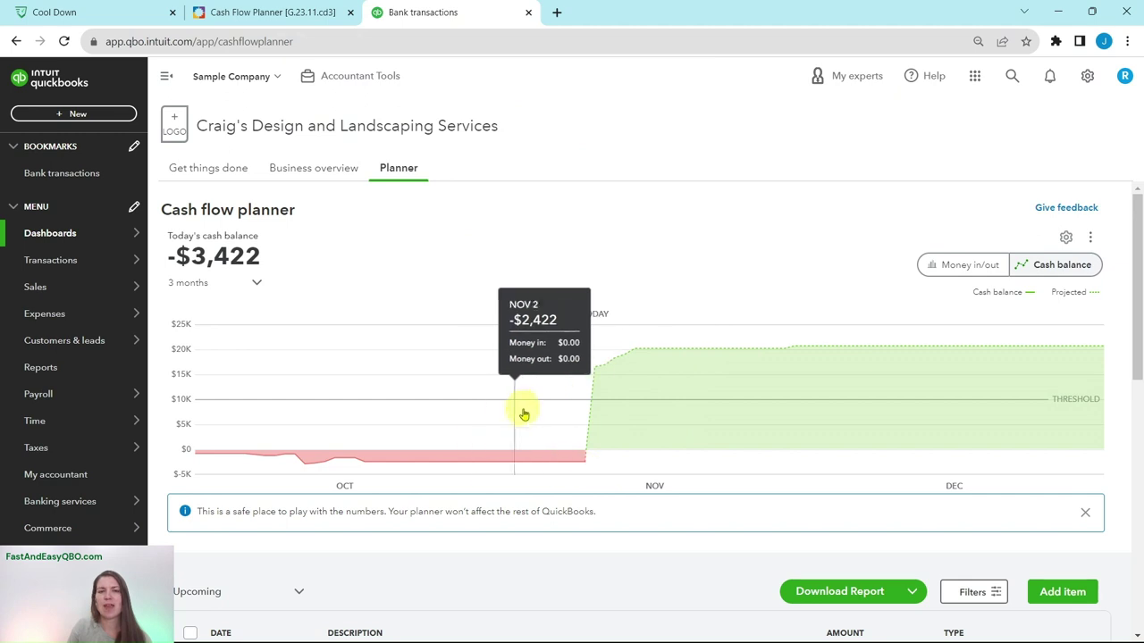
pyautogui.click(297, 12)
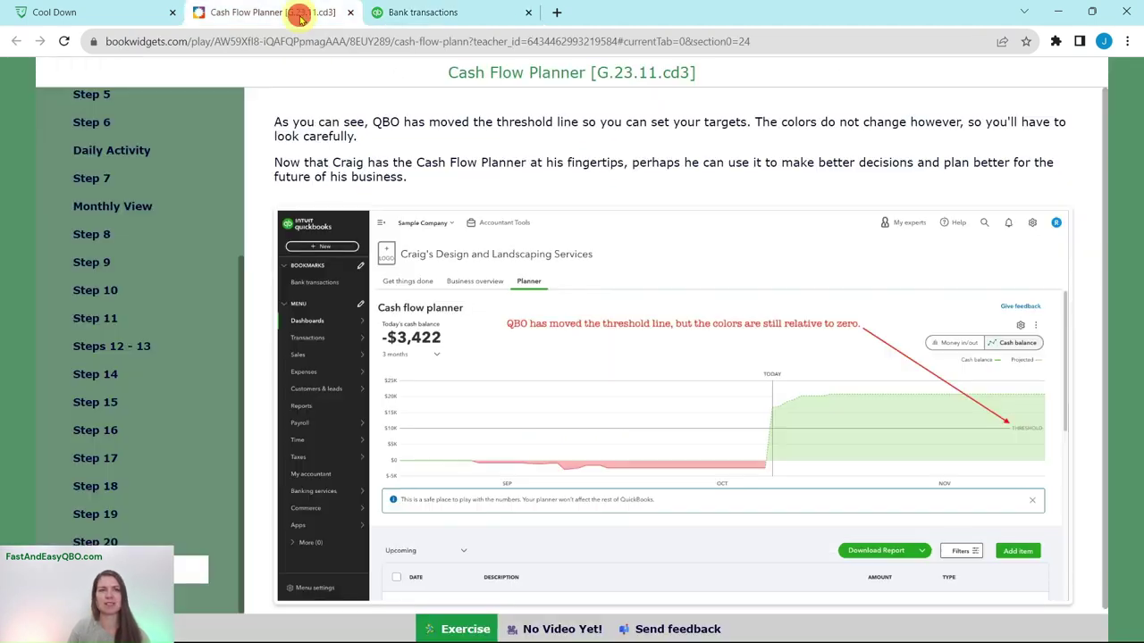